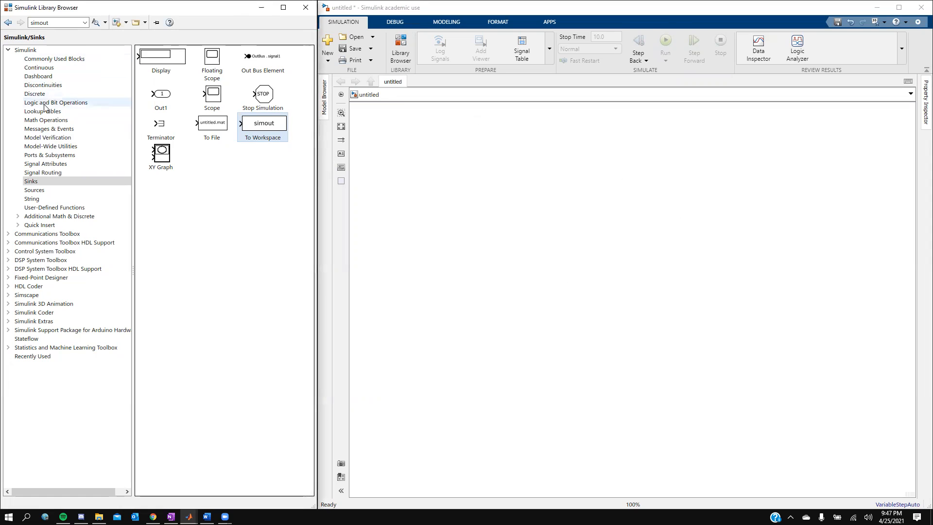
- Add an empty Subsystem block from Ports & Subsystems to the model canvas
{"action": "left_click", "coordinate": [30, 52]}
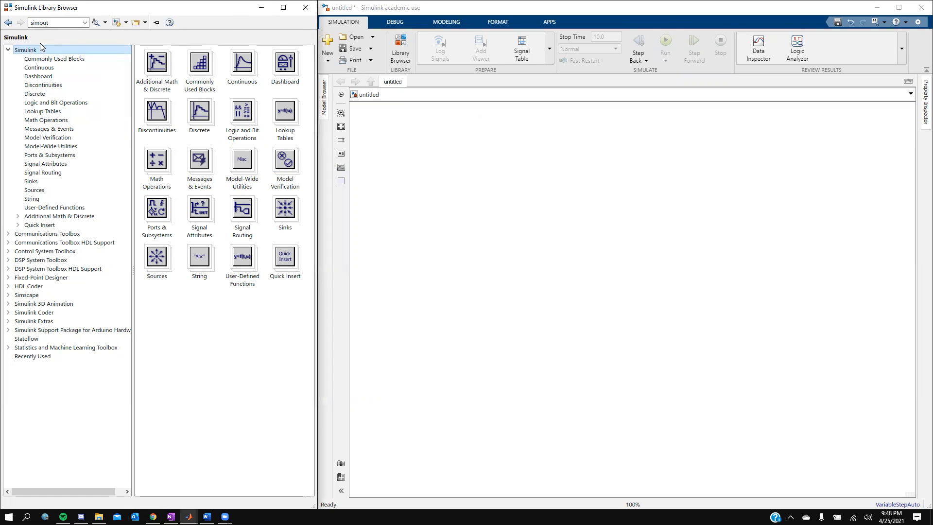
{"action": "left_click", "coordinate": [49, 156]}
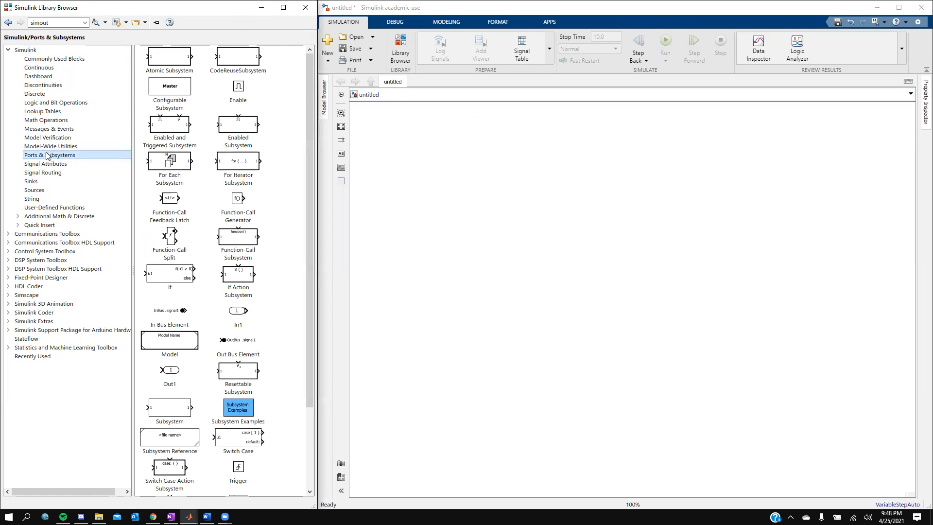
{"action": "left_click", "coordinate": [170, 413]}
{"action": "left_click_drag", "start_coordinate": [170, 413], "coordinate": [462, 186]}
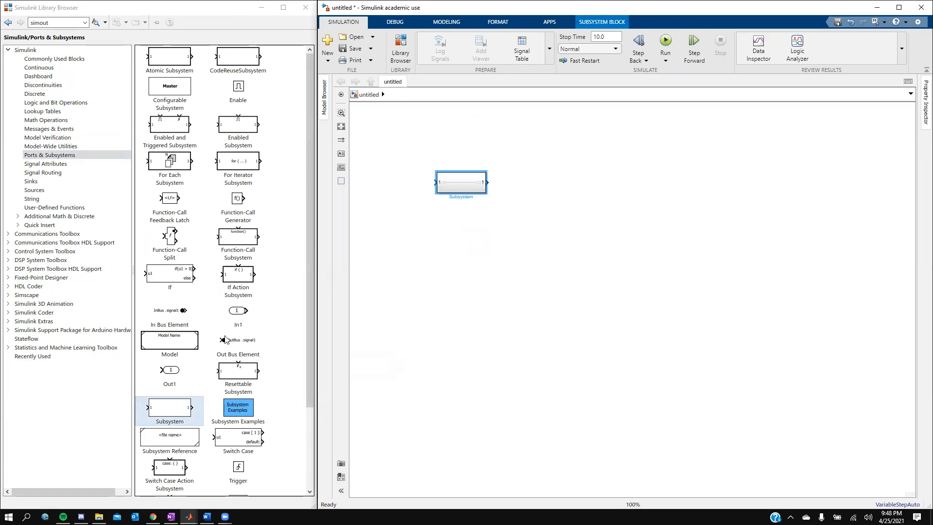
- Place a Direct Lookup Table (n-D) block from Lookup Tables right of the subsystem
{"action": "double_click", "coordinate": [56, 22]}
{"action": "left_click", "coordinate": [48, 111]}
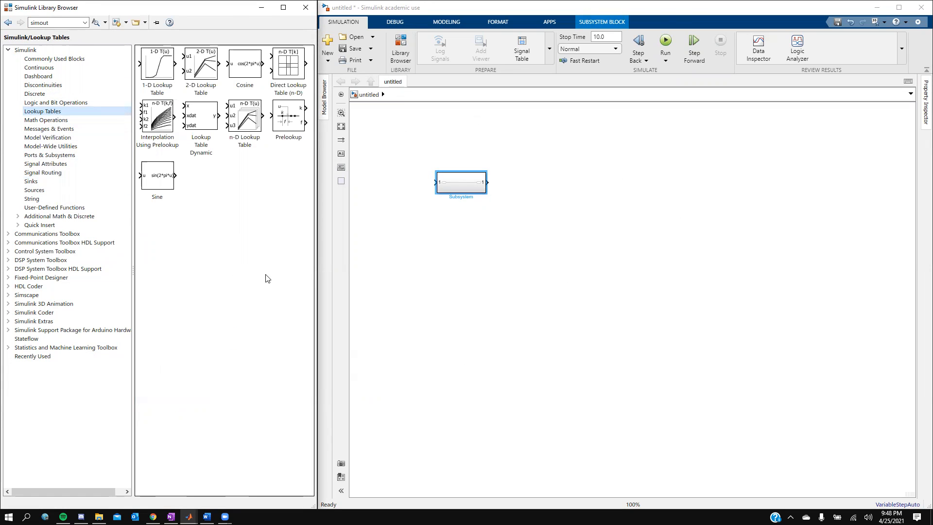
{"action": "left_click_drag", "start_coordinate": [283, 86], "coordinate": [572, 196]}
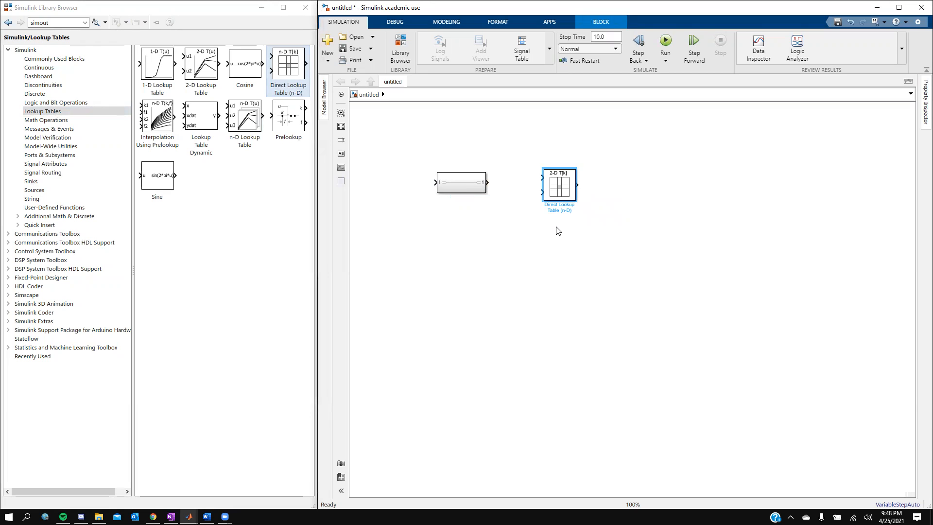
{"action": "left_click", "coordinate": [68, 59]}
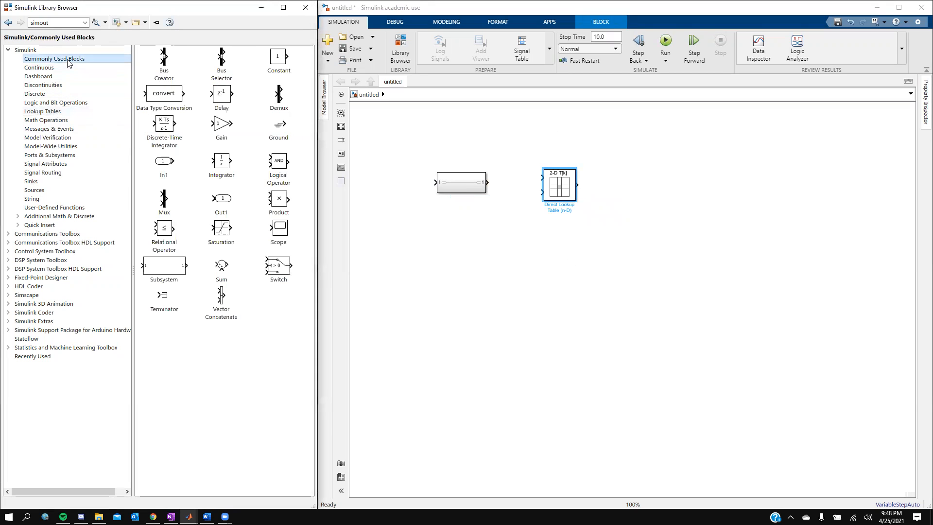
- Search the library for 'mux' and place a Mux block right of the lookup table
{"action": "left_click", "coordinate": [64, 20]}
{"action": "type", "text": "mu"}
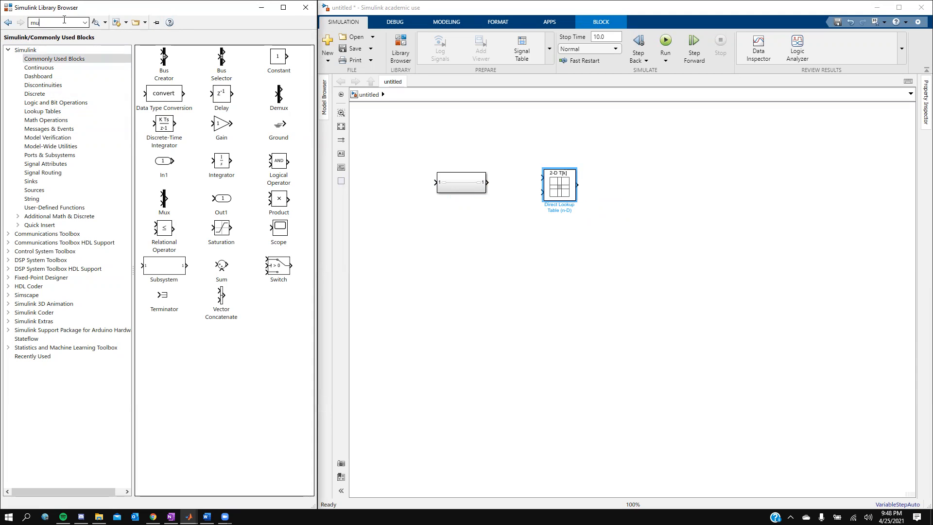
{"action": "type", "text": "x"}
{"action": "key", "text": "Return"}
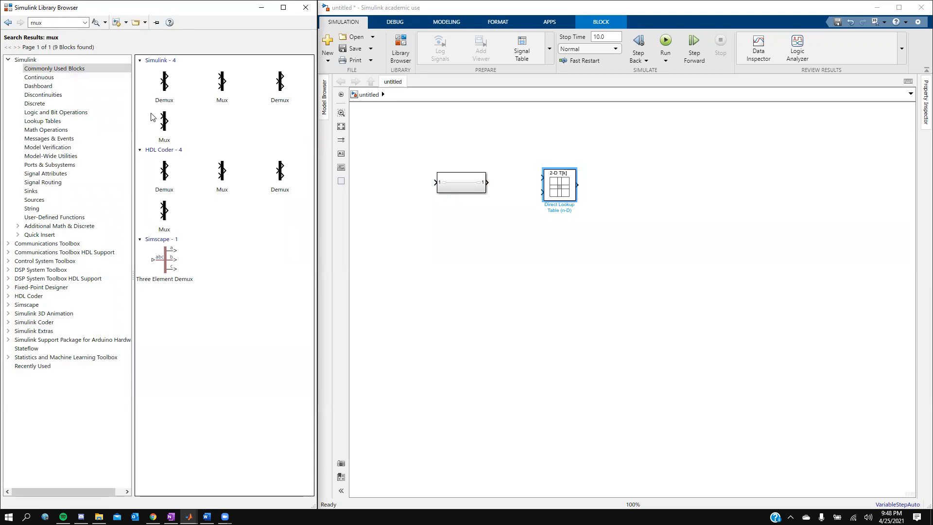
{"action": "left_click_drag", "start_coordinate": [224, 82], "coordinate": [617, 189]}
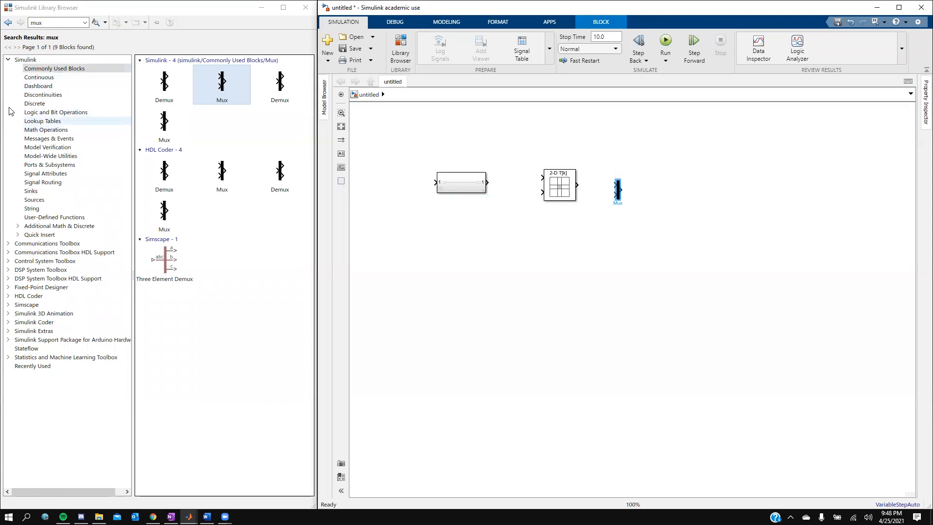
- Add a To Workspace block from Sinks right of the Mux and a Constant block below it
{"action": "double_click", "coordinate": [62, 23]}
{"action": "type", "text": "sim"}
{"action": "key", "text": "Down"}
{"action": "key", "text": "Return"}
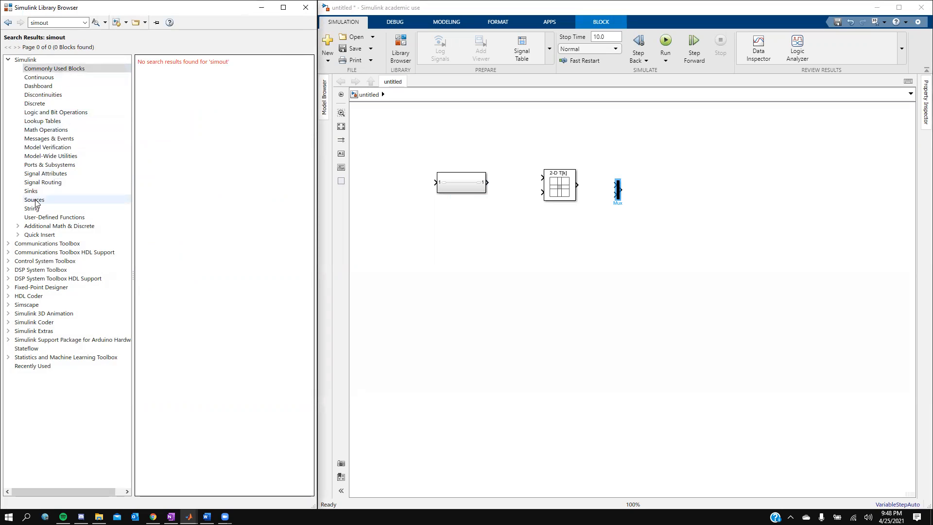
{"action": "left_click", "coordinate": [102, 191]}
{"action": "left_click_drag", "start_coordinate": [271, 127], "coordinate": [722, 180]}
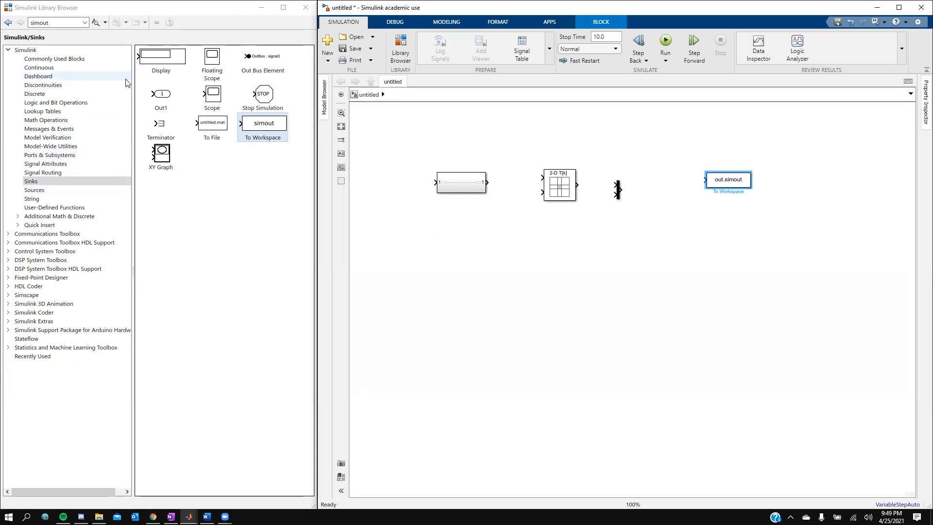
{"action": "left_click", "coordinate": [53, 59]}
{"action": "left_click_drag", "start_coordinate": [278, 57], "coordinate": [542, 242]}
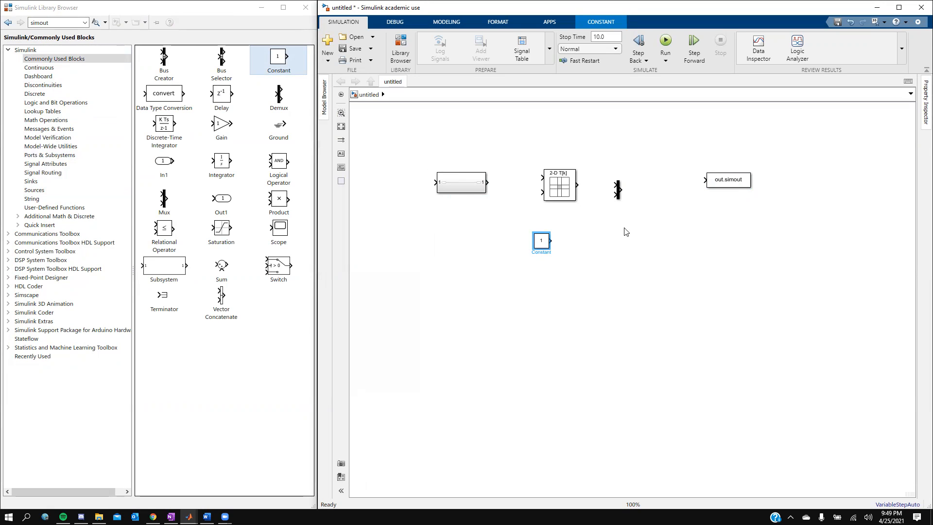
- Rename the Constant block to 'Input Vp'
{"action": "double_click", "coordinate": [539, 252]}
{"action": "key", "text": "BackSpace"}
{"action": "type", "text": "Input Vs"}
{"action": "left_click", "coordinate": [570, 278]}
- Set Input Vp's constant value to 120 and move the block down and left
{"action": "double_click", "coordinate": [540, 244]}
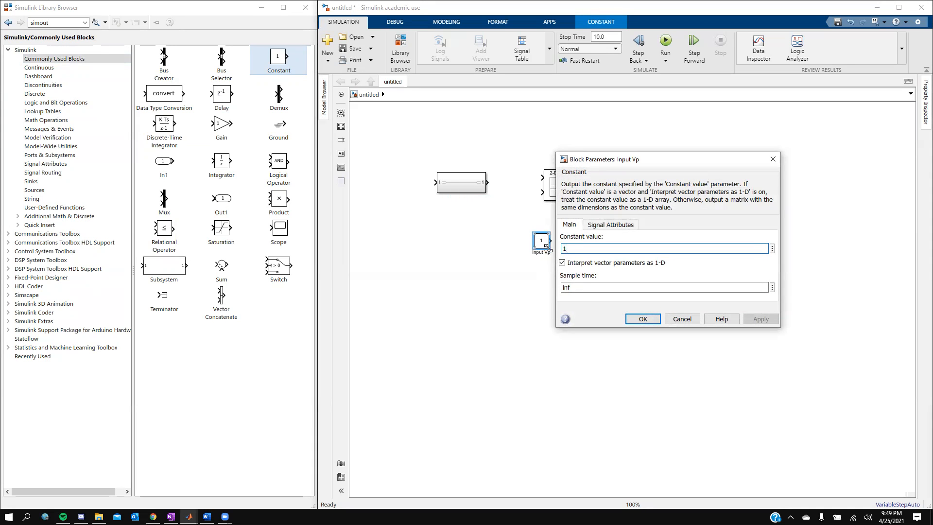
{"action": "type", "text": "120"}
{"action": "left_click", "coordinate": [766, 321]}
{"action": "left_click", "coordinate": [652, 320]}
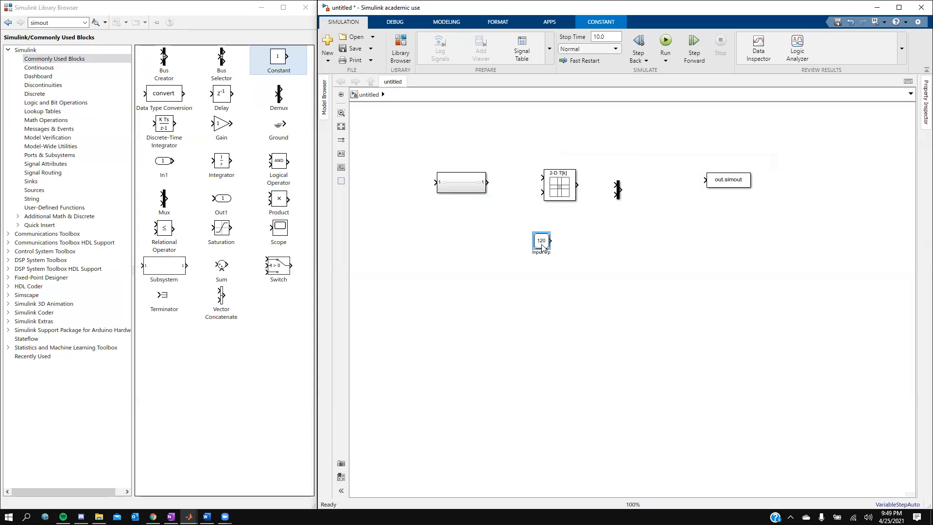
{"action": "left_click_drag", "start_coordinate": [541, 248], "coordinate": [511, 260]}
{"action": "left_click", "coordinate": [451, 182]}
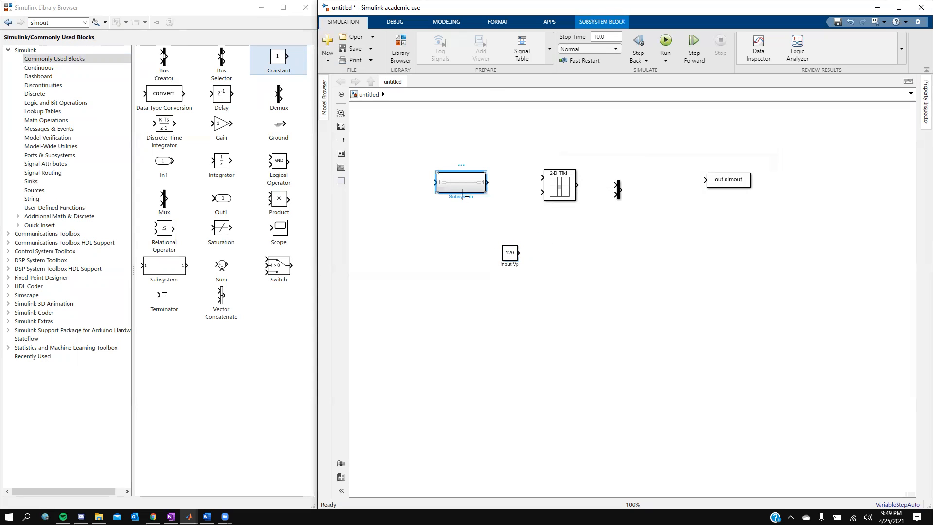
{"action": "double_click", "coordinate": [457, 197]}
- Set To Workspace to variable OutR, Array format, 2-D first-dimension, fixed-point fi logging off
{"action": "left_click", "coordinate": [738, 183]}
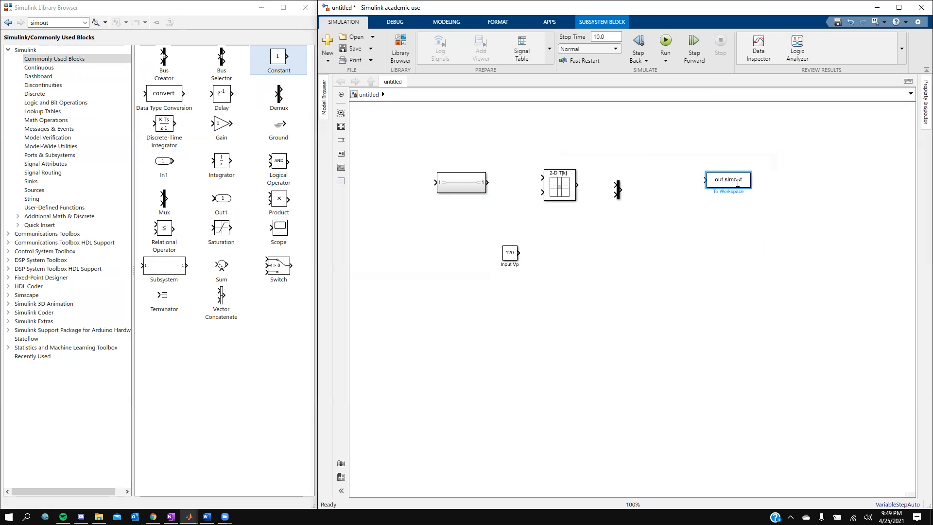
{"action": "double_click", "coordinate": [738, 181]}
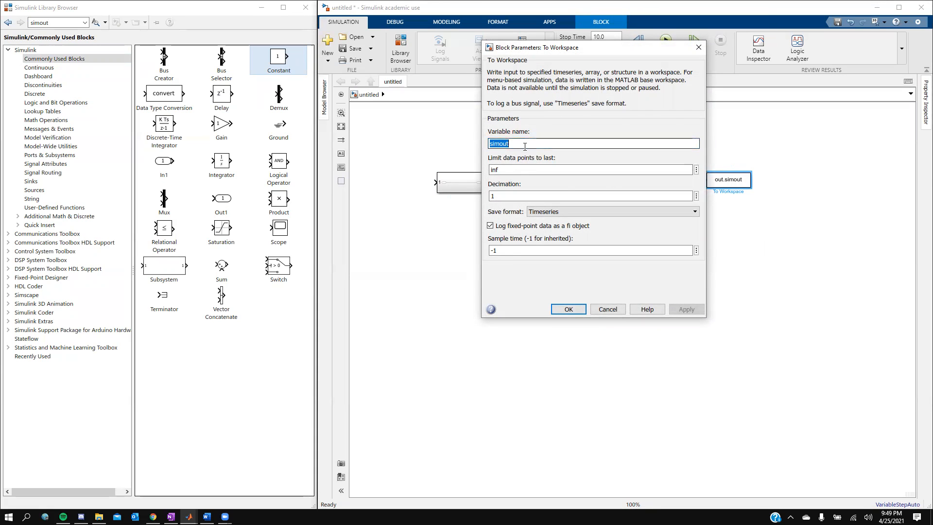
{"action": "type", "text": "Out"}
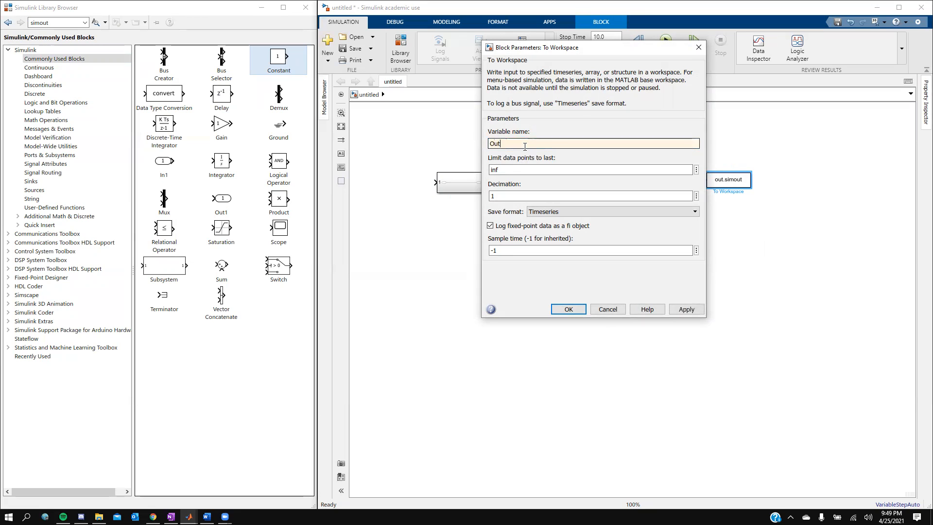
{"action": "type", "text": "R"}
{"action": "left_click", "coordinate": [540, 213]}
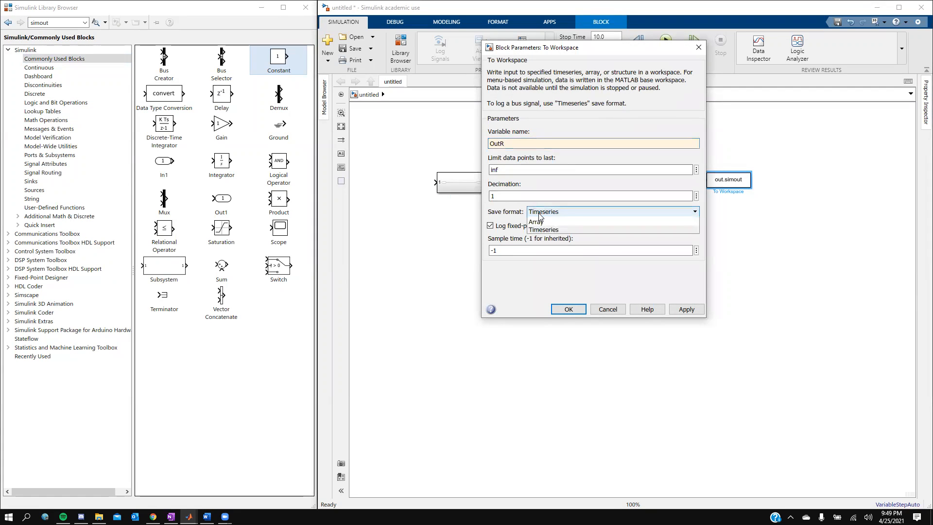
{"action": "left_click", "coordinate": [542, 237]}
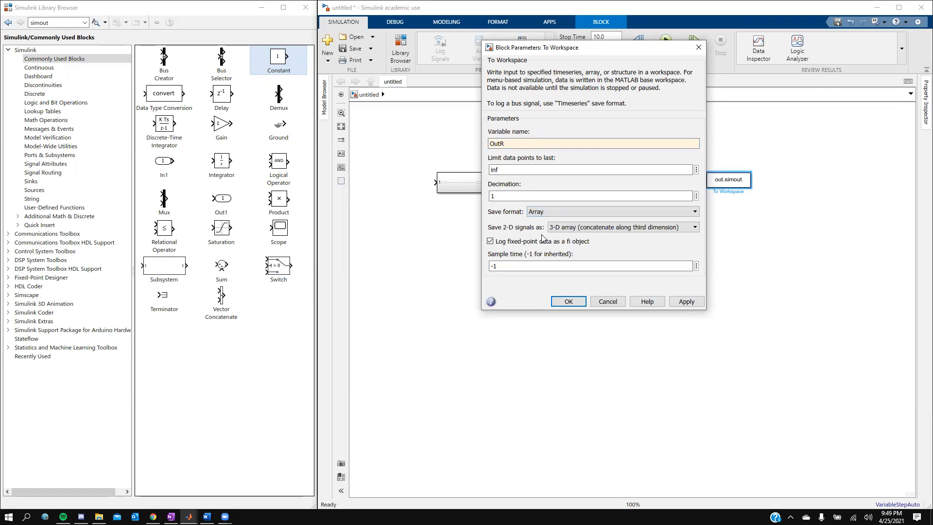
{"action": "left_click", "coordinate": [578, 227]}
{"action": "left_click", "coordinate": [574, 238]}
{"action": "left_click", "coordinate": [491, 242]}
{"action": "left_click", "coordinate": [686, 302]}
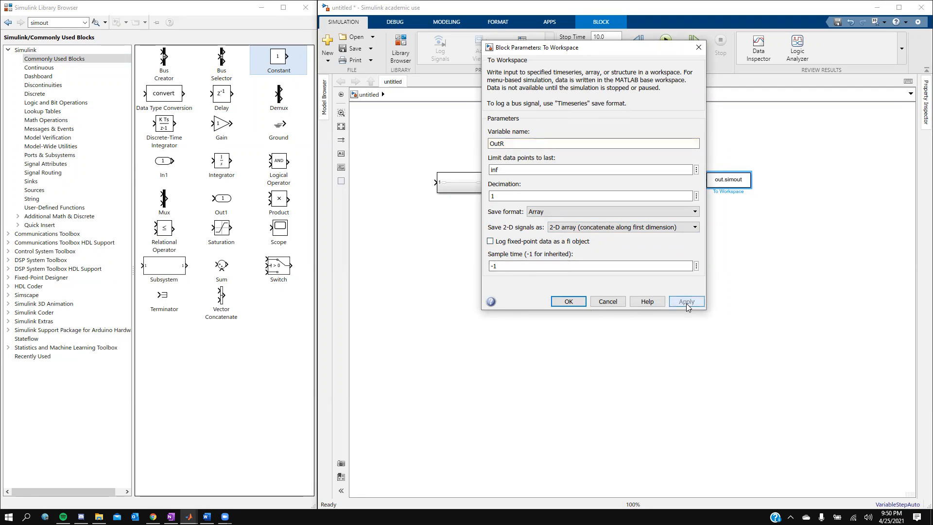
{"action": "left_click", "coordinate": [568, 301]}
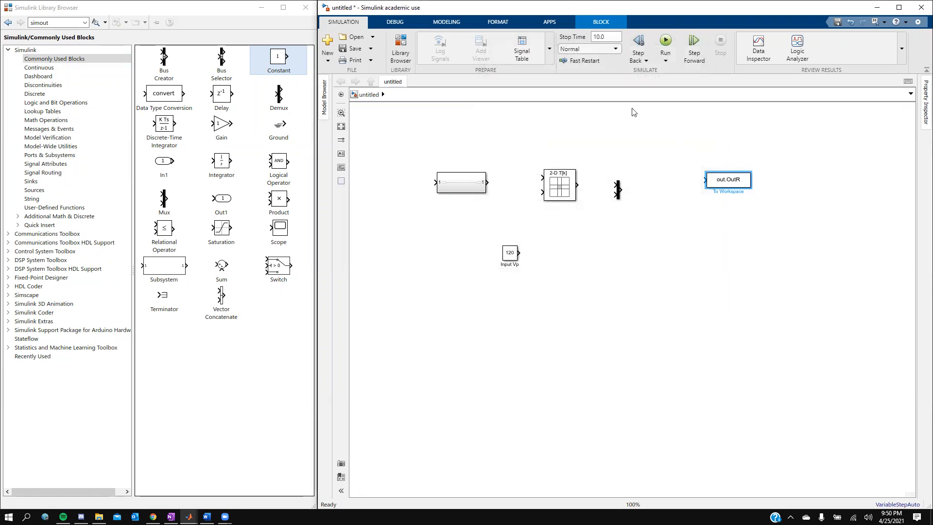
{"action": "left_click", "coordinate": [513, 261]}
- Rename the subsystem block to 'Index Selector'
{"action": "left_click", "coordinate": [459, 188]}
{"action": "left_click", "coordinate": [461, 197]}
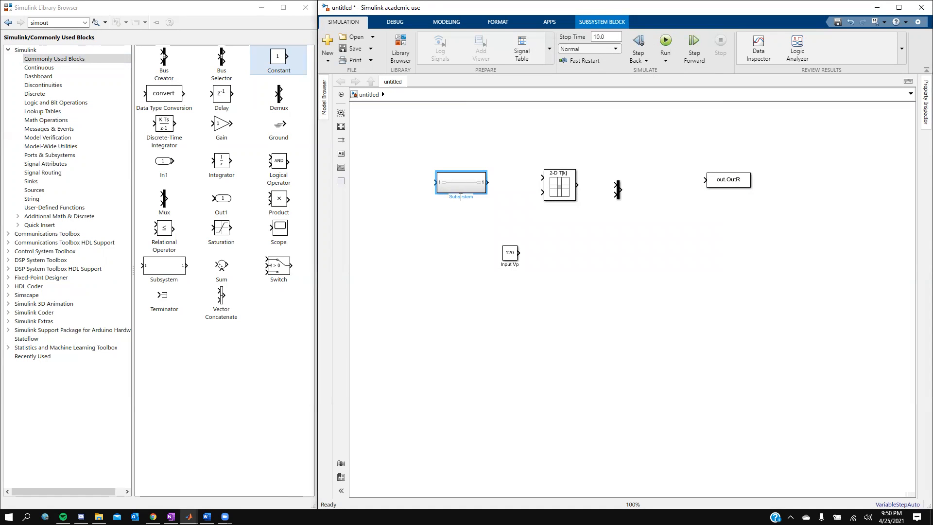
{"action": "double_click", "coordinate": [461, 198]}
{"action": "key", "text": "BackSpace"}
{"action": "type", "text": "Index Selector"}
{"action": "left_click", "coordinate": [467, 235]}
- Look inside Index Selector, return to the top level, and open its Block Parameters
{"action": "double_click", "coordinate": [460, 183]}
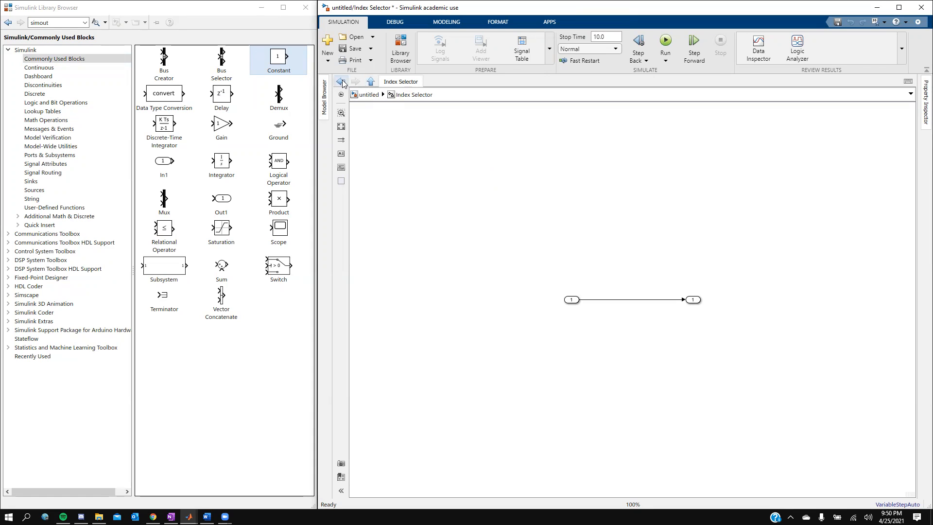
{"action": "left_click", "coordinate": [371, 81]}
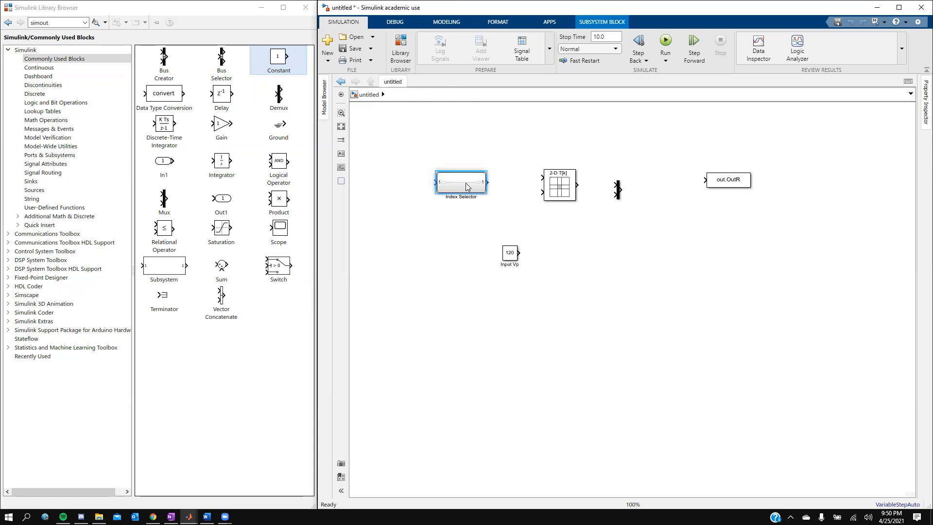
{"action": "double_click", "coordinate": [465, 188]}
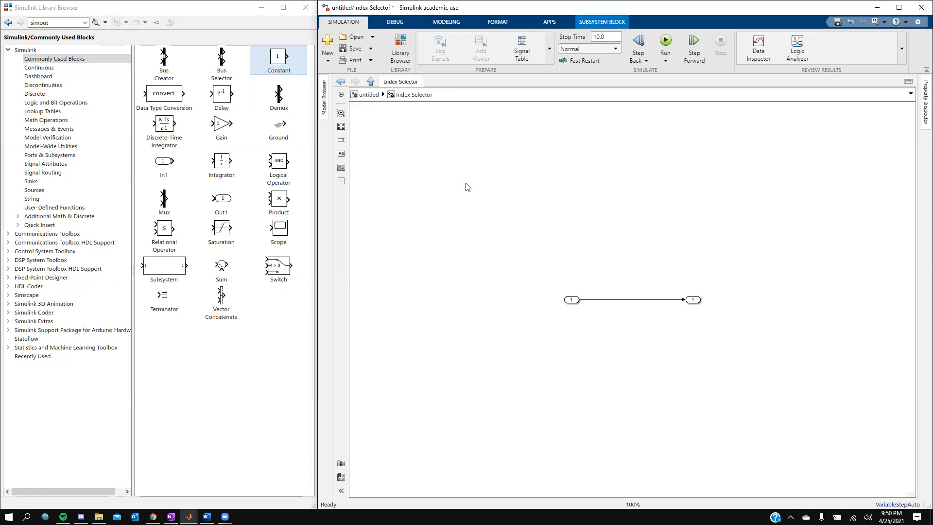
{"action": "left_click", "coordinate": [371, 81]}
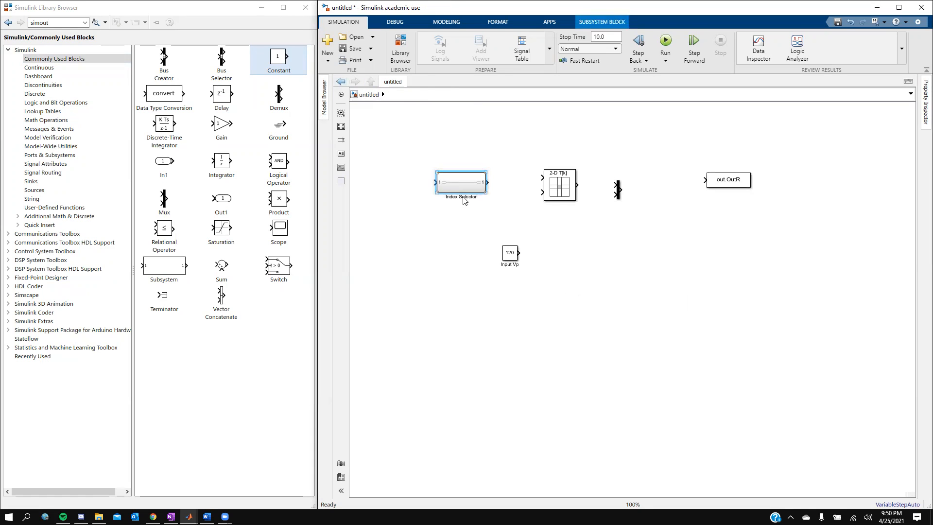
{"action": "right_click", "coordinate": [455, 185]}
{"action": "left_click", "coordinate": [506, 481]}
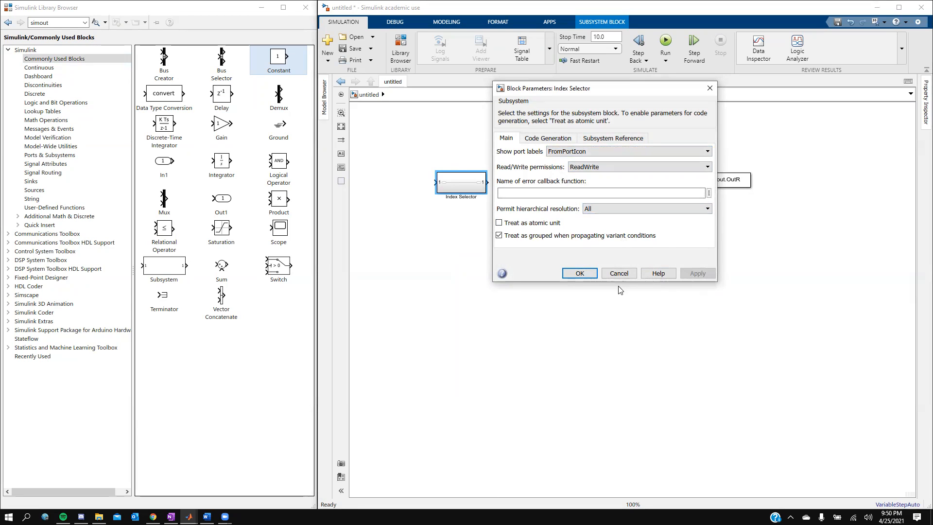
- Close the parameters, enter Index Selector, and search the Library Browser for 'pulse generator'
{"action": "left_click", "coordinate": [587, 277]}
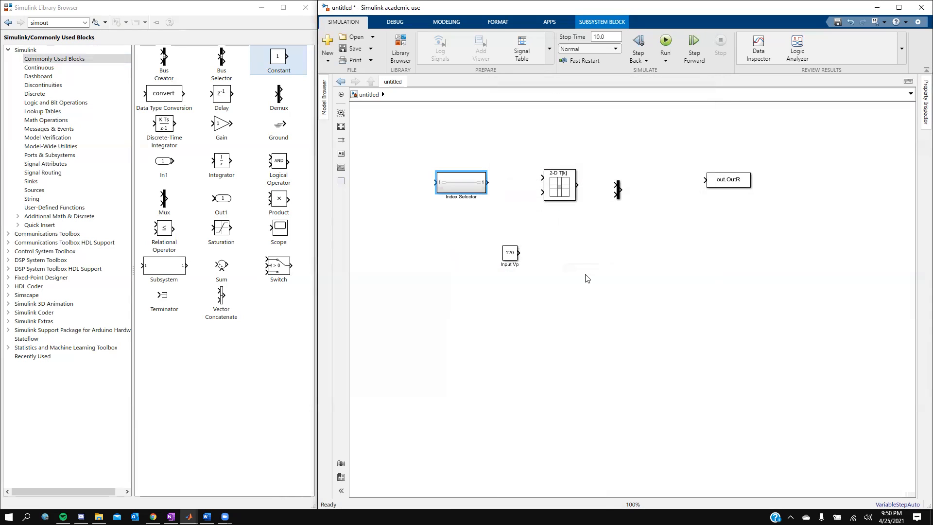
{"action": "double_click", "coordinate": [450, 180]}
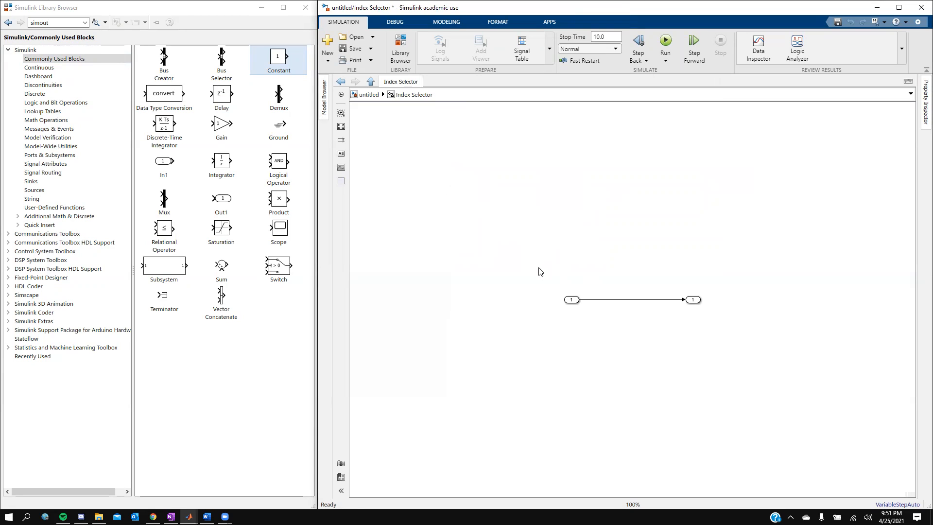
{"action": "scroll", "coordinate": [602, 332], "scroll_direction": "up", "scroll_amount": 5}
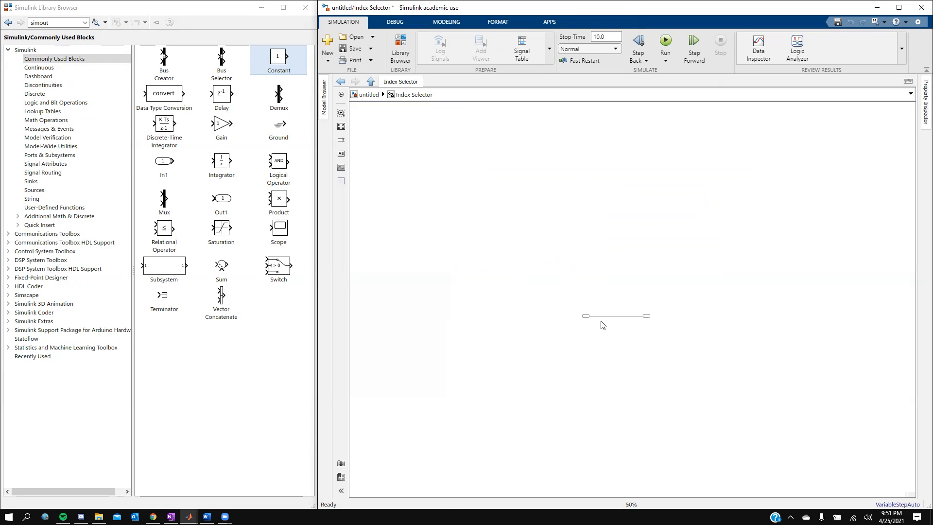
{"action": "scroll", "coordinate": [612, 325], "scroll_direction": "down", "scroll_amount": 3}
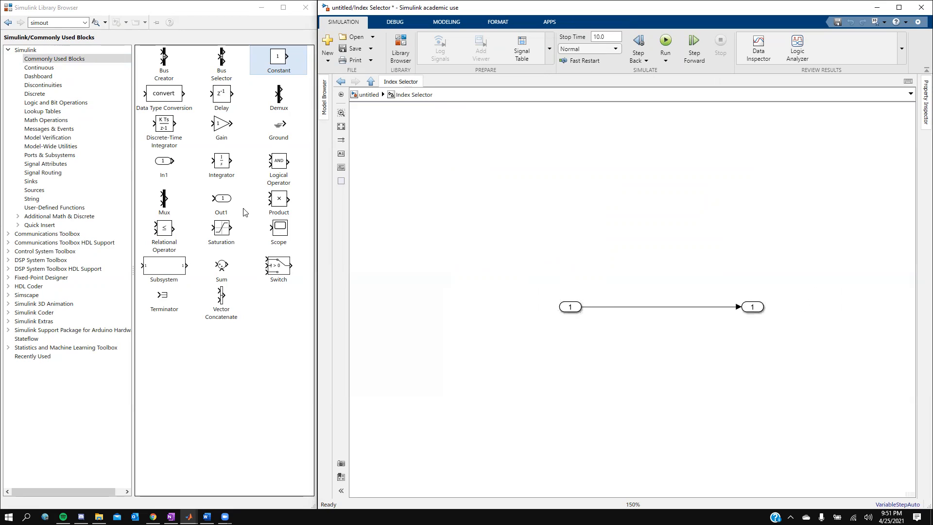
{"action": "double_click", "coordinate": [61, 23]}
{"action": "type", "text": "pu"}
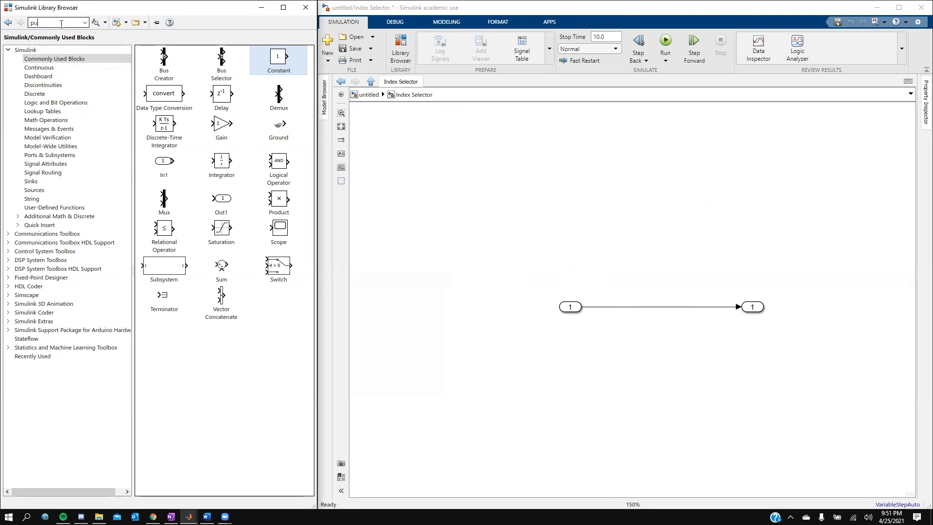
{"action": "type", "text": "lse generator"}
{"action": "key", "text": "Return"}
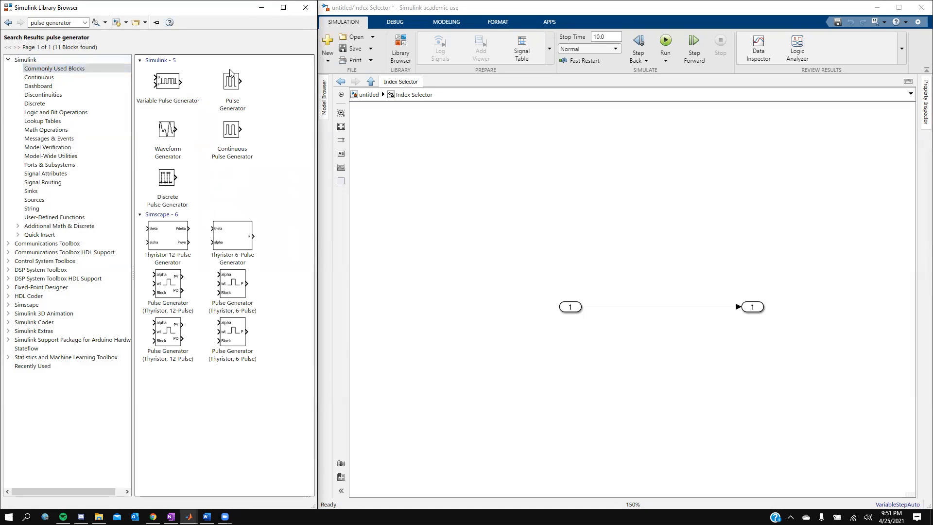
- Place a Pulse Generator block inside Index Selector and search for Triggered Subsystem
{"action": "left_click_drag", "start_coordinate": [233, 86], "coordinate": [487, 359]}
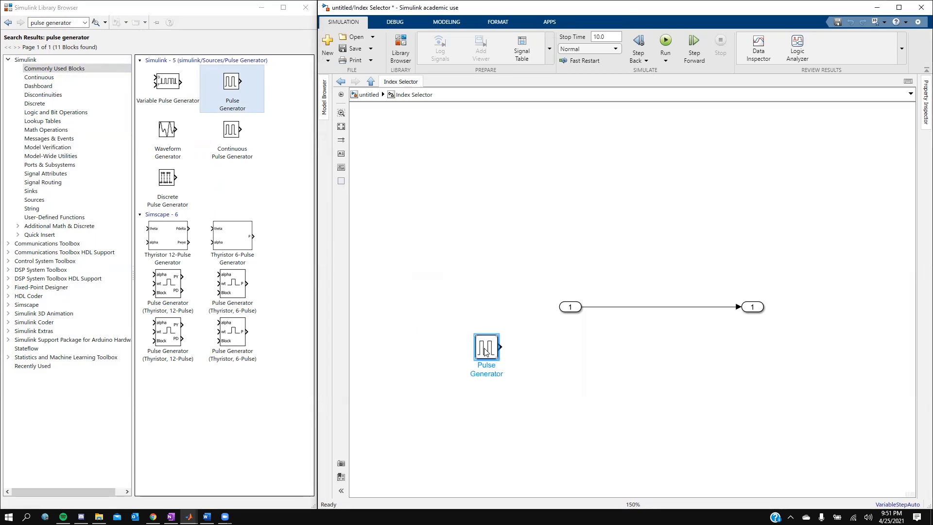
{"action": "left_click", "coordinate": [72, 22]}
{"action": "triple_click", "coordinate": [68, 22]}
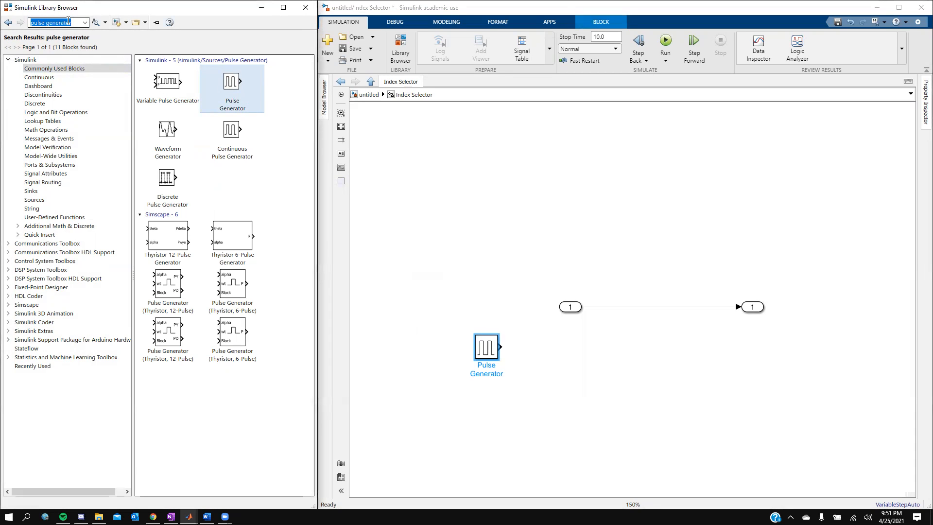
{"action": "type", "text": "Tir"}
{"action": "type", "text": "tem"}
{"action": "key", "text": "Return"}
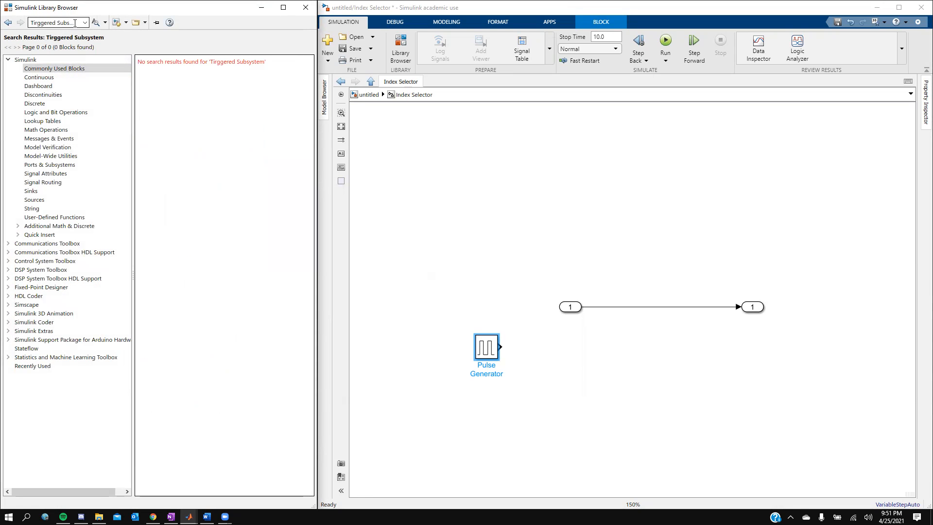
- Search the library for 'subsystems' and scroll down to the Subsystem block
{"action": "left_click", "coordinate": [77, 22]}
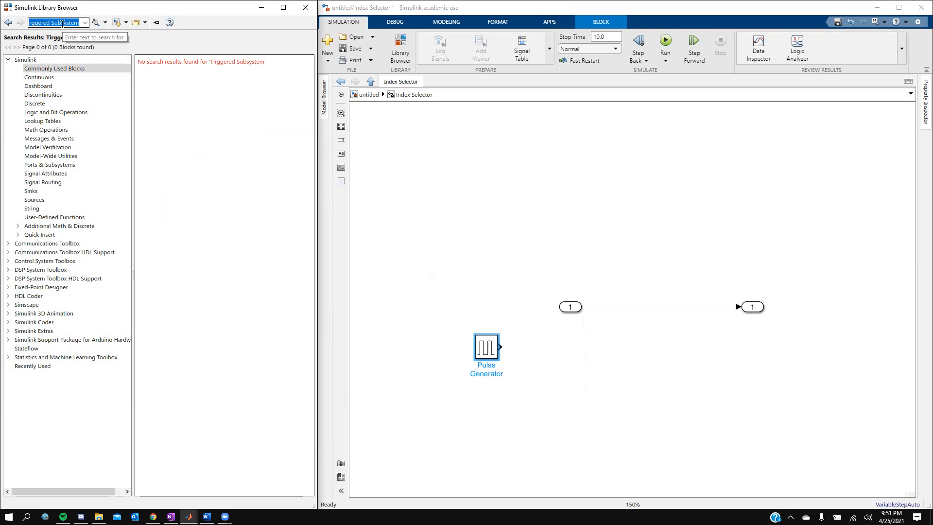
{"action": "type", "text": "su"}
{"action": "key", "text": "Down"}
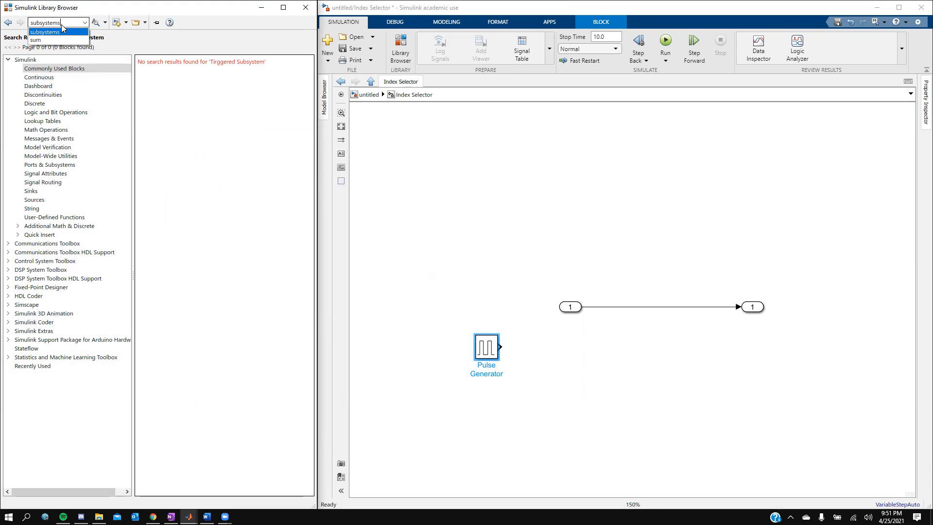
{"action": "key", "text": "Return"}
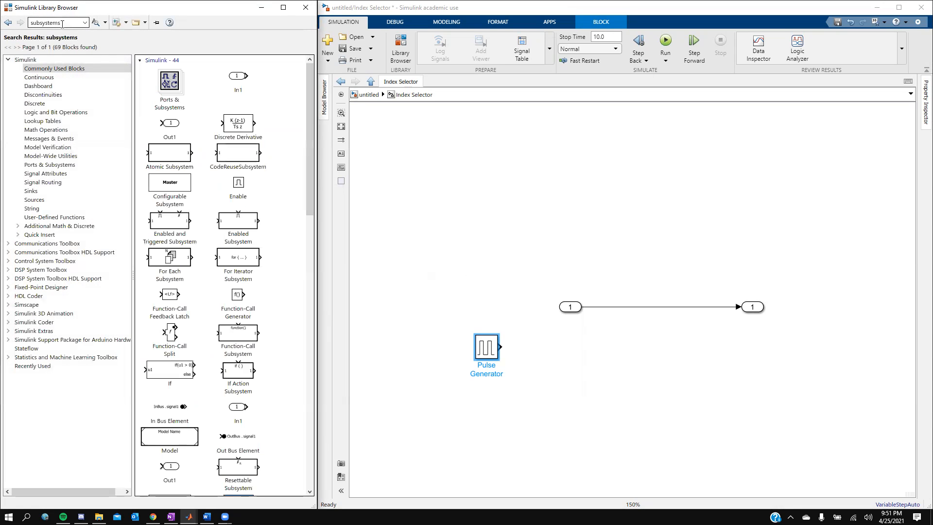
{"action": "scroll", "coordinate": [198, 251], "scroll_direction": "down", "scroll_amount": 2}
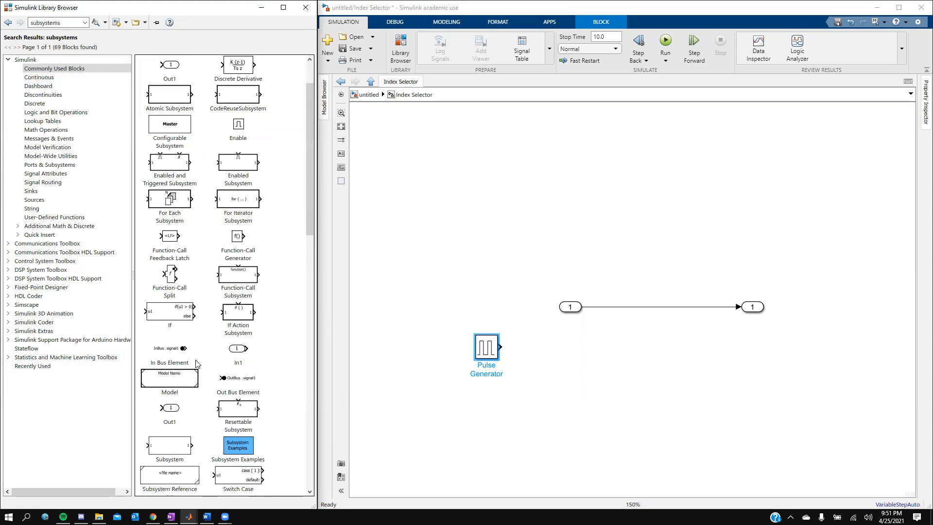
- Add a Subsystem block, move Out1 level with it, and delete In1 and its wire
{"action": "left_click_drag", "start_coordinate": [165, 398], "coordinate": [592, 402]}
{"action": "left_click", "coordinate": [753, 307]}
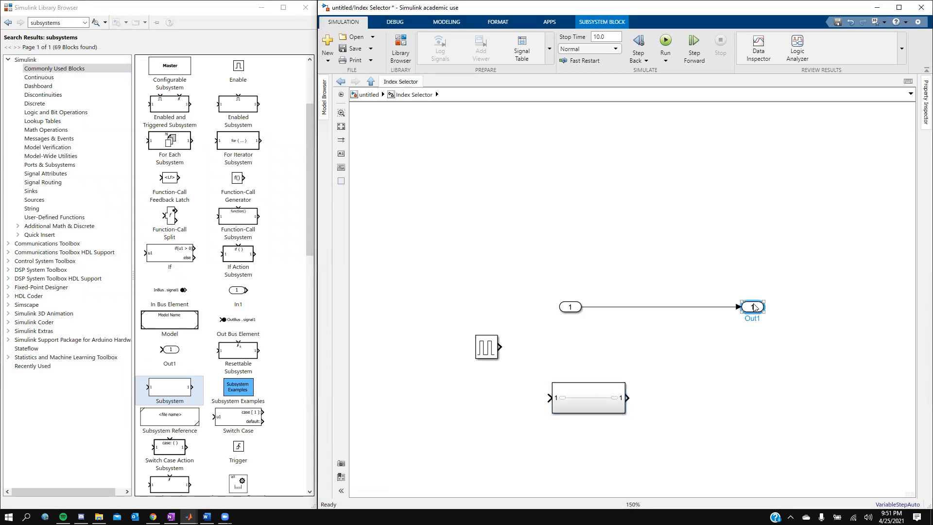
{"action": "left_click_drag", "start_coordinate": [754, 306], "coordinate": [724, 398]}
{"action": "left_click", "coordinate": [670, 339]}
{"action": "key", "text": "Delete"}
{"action": "left_click", "coordinate": [569, 308]}
{"action": "key", "text": "Delete"}
- Wire Pulse Generator into the subsystem and the subsystem into Out1, aligning the Pulse Generator
{"action": "left_click_drag", "start_coordinate": [502, 348], "coordinate": [549, 402]}
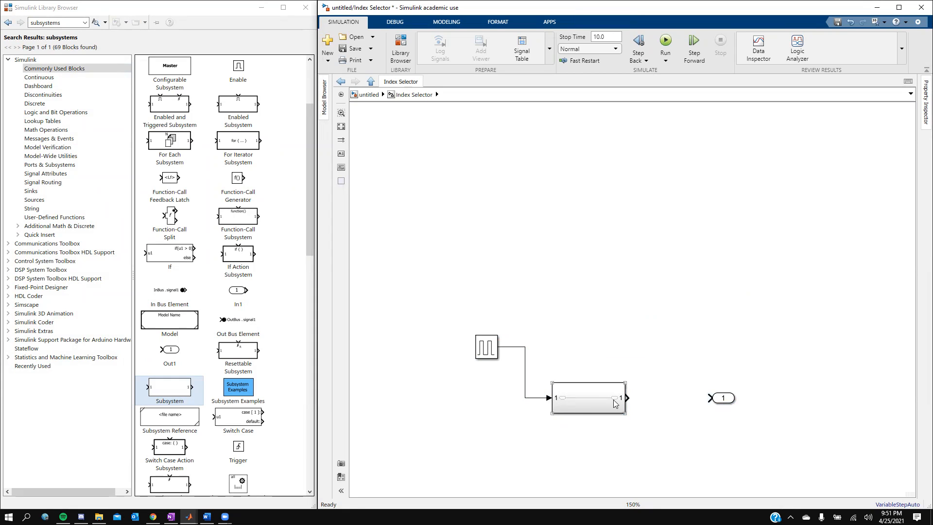
{"action": "left_click_drag", "start_coordinate": [628, 398], "coordinate": [710, 398]}
{"action": "left_click_drag", "start_coordinate": [484, 347], "coordinate": [484, 399]}
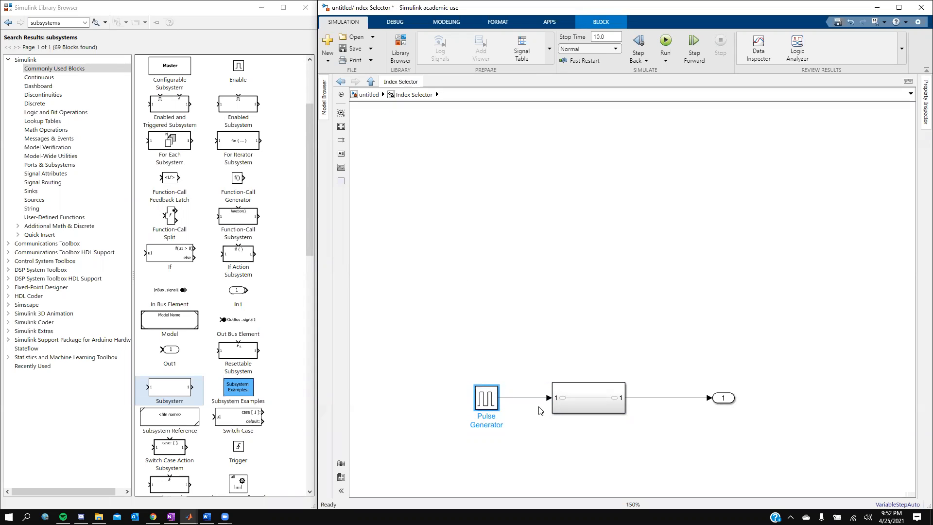
{"action": "left_click", "coordinate": [485, 416]}
- Relabel the Pulse Generator block as 'Pulse Generator.'
{"action": "double_click", "coordinate": [484, 417]}
{"action": "left_click", "coordinate": [496, 425]}
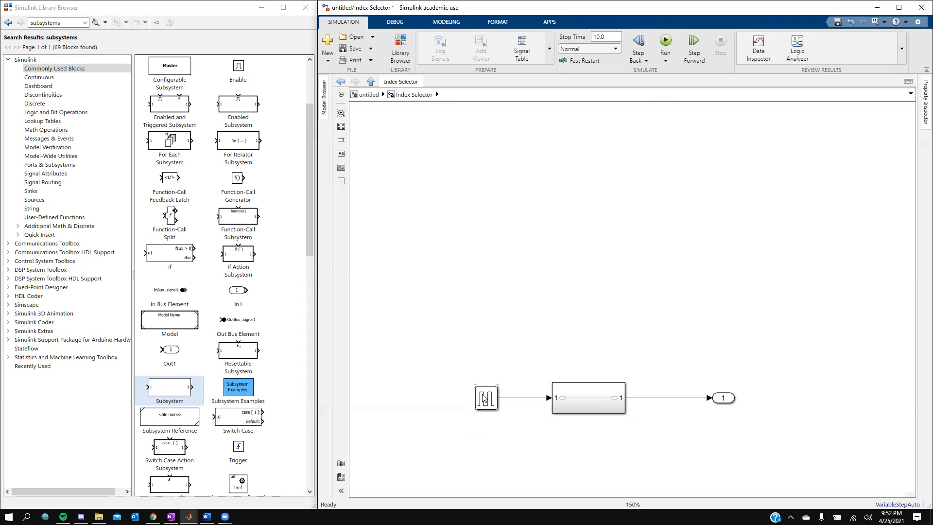
{"action": "double_click", "coordinate": [482, 424]}
{"action": "left_click", "coordinate": [497, 422]}
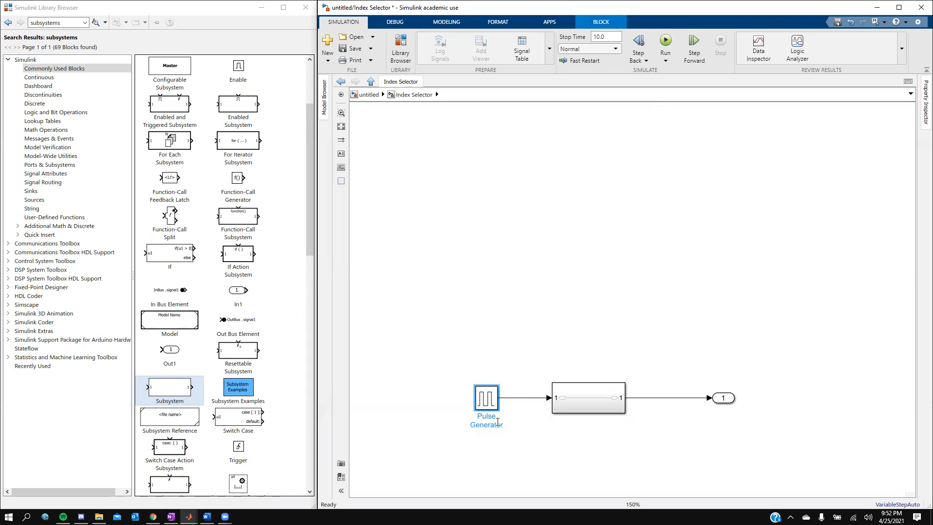
{"action": "type", "text": "."}
{"action": "left_click", "coordinate": [523, 442]}
- Rename the inner subsystem 'Triggered Subsystem.', edit Out1's label, and shift Out1 slightly left
{"action": "left_click", "coordinate": [597, 389]}
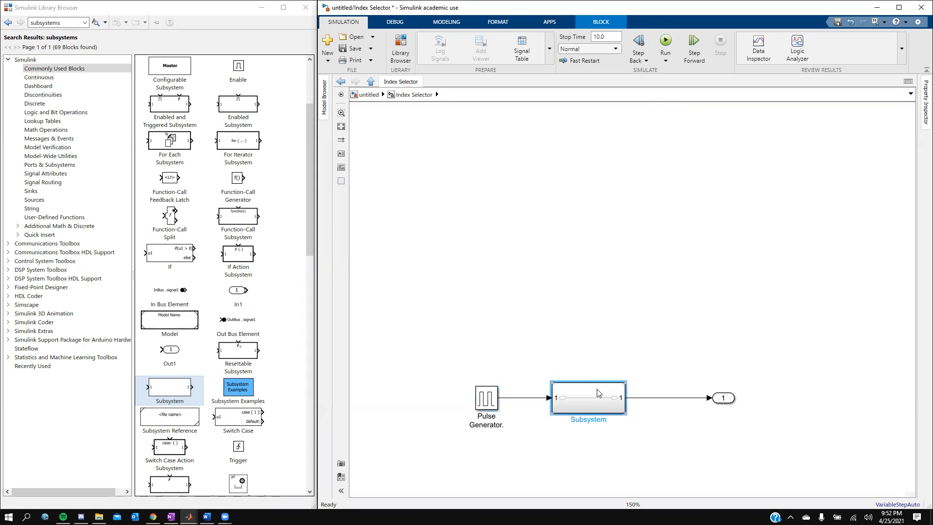
{"action": "left_click", "coordinate": [589, 420]}
{"action": "type", "text": "Triggered"}
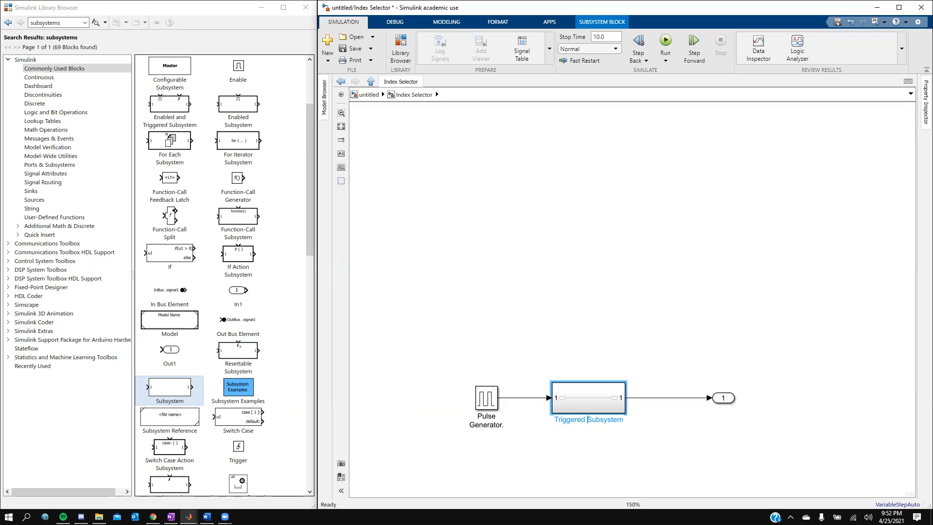
{"action": "left_click", "coordinate": [724, 399]}
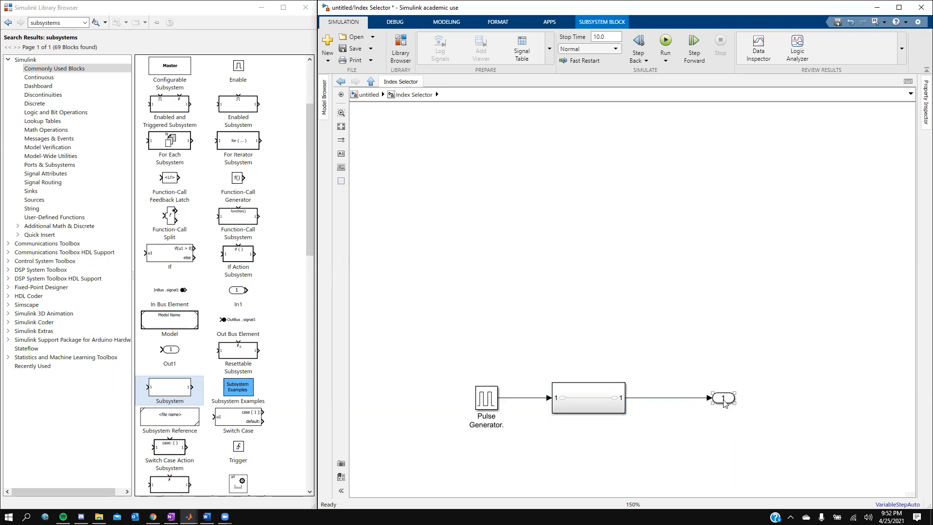
{"action": "left_click", "coordinate": [731, 411]}
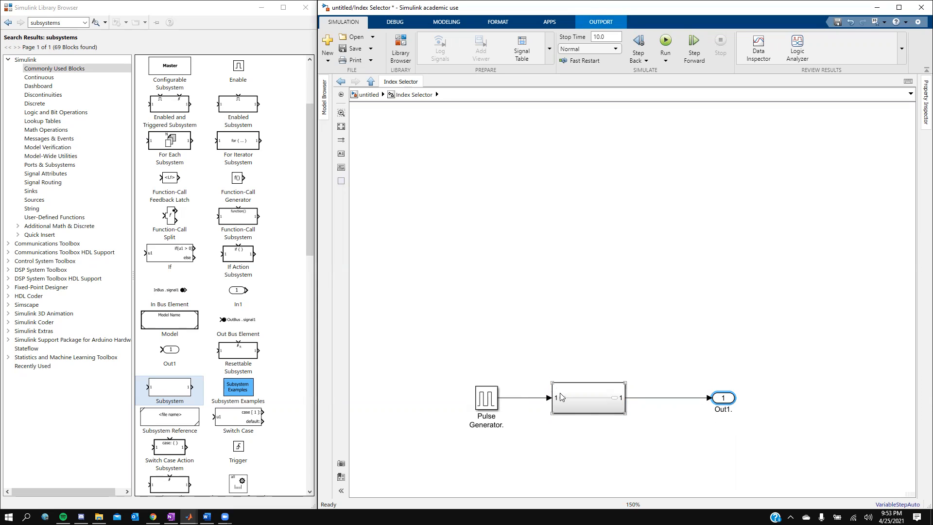
{"action": "left_click", "coordinate": [573, 413]}
{"action": "left_click", "coordinate": [574, 418]}
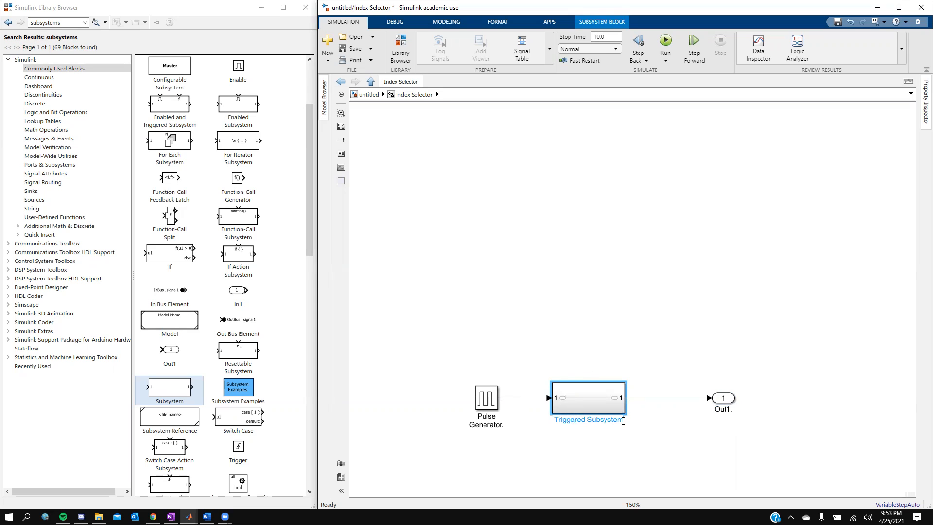
{"action": "left_click", "coordinate": [693, 462]}
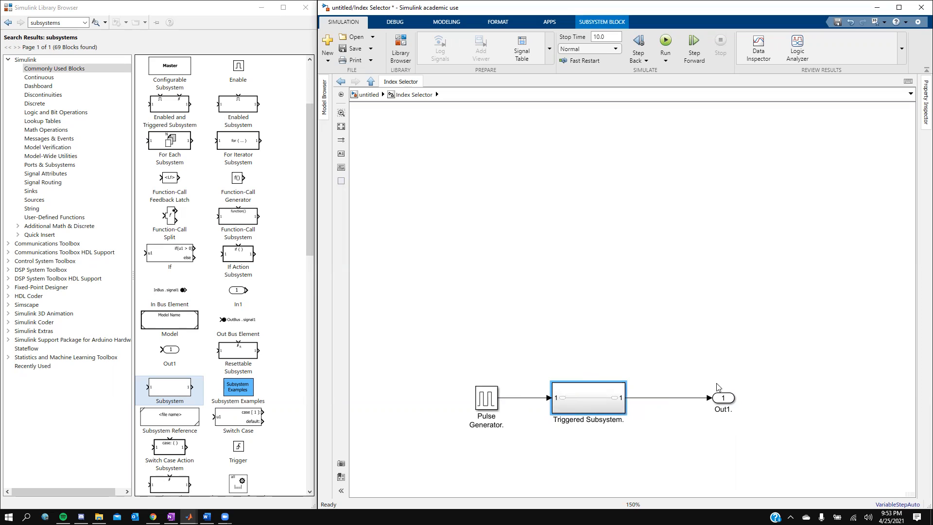
{"action": "left_click_drag", "start_coordinate": [722, 398], "coordinate": [705, 400]}
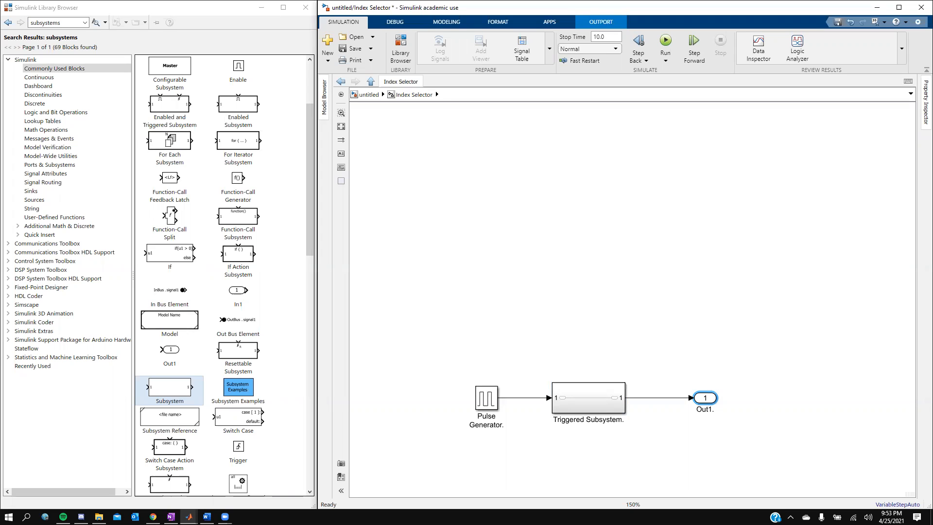
{"action": "right_click", "coordinate": [486, 398]}
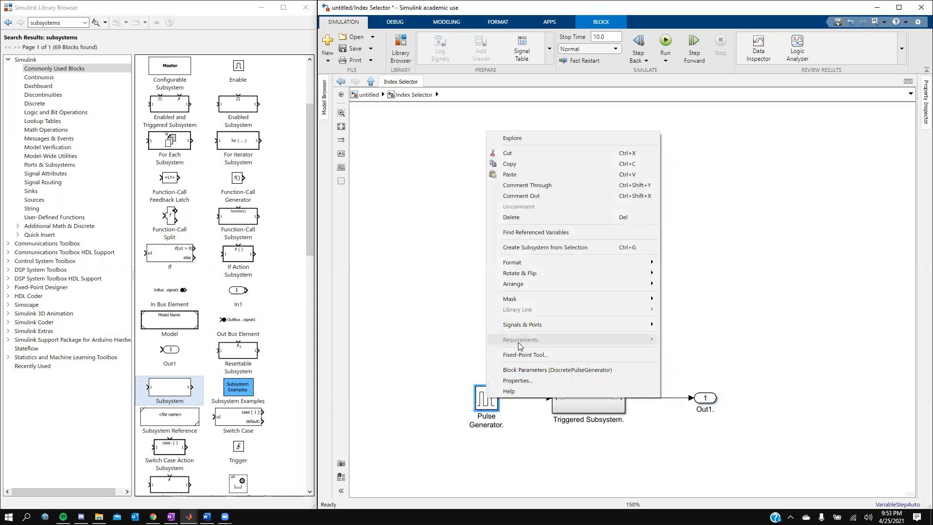
{"action": "left_click", "coordinate": [521, 370]}
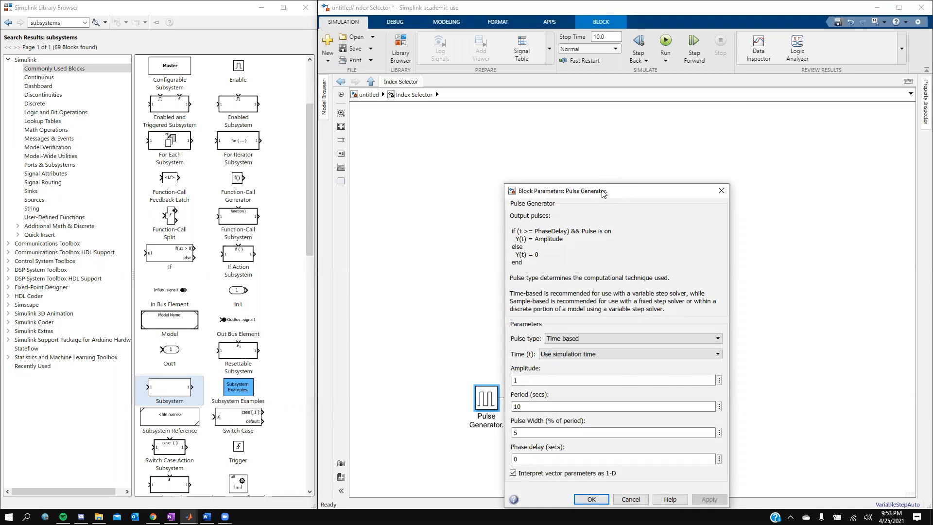
{"action": "left_click_drag", "start_coordinate": [602, 192], "coordinate": [593, 109]}
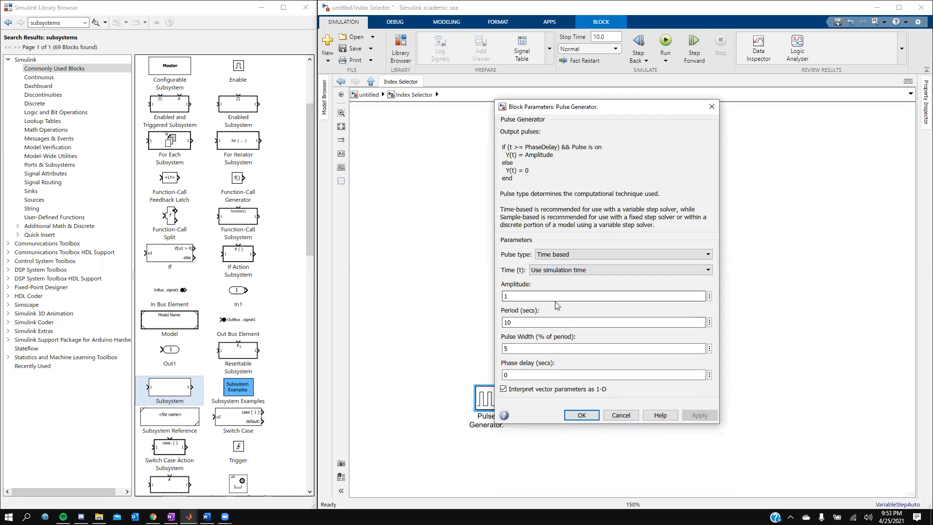
{"action": "left_click", "coordinate": [533, 322]}
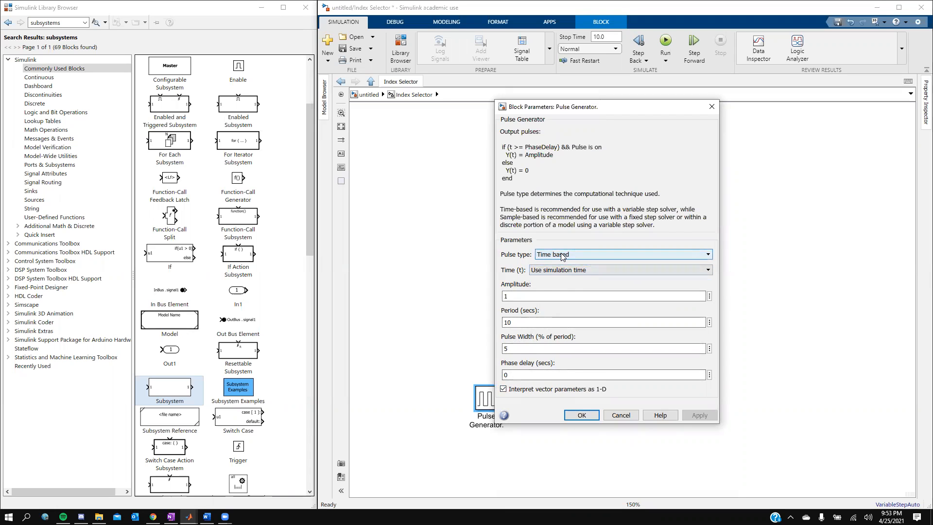
{"action": "left_click", "coordinate": [579, 414]}
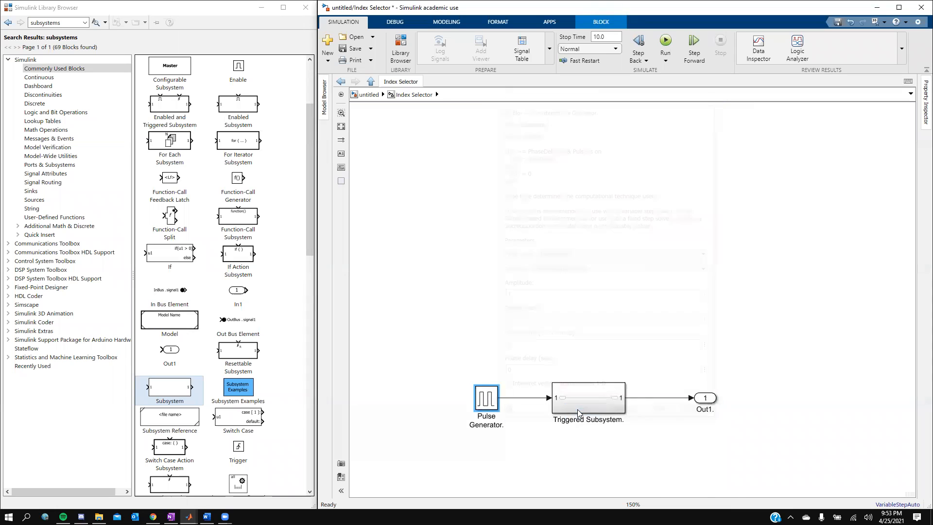
{"action": "left_click", "coordinate": [472, 212]}
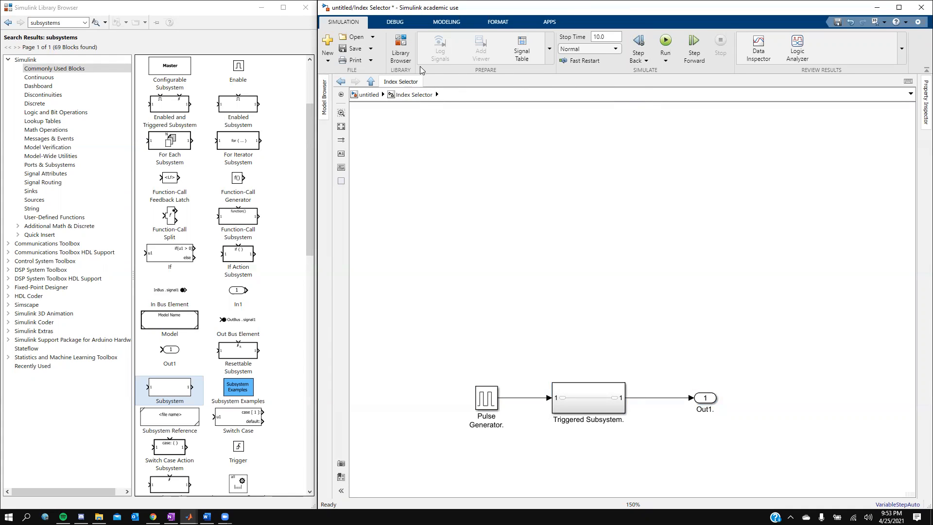
{"action": "left_click", "coordinate": [341, 127]}
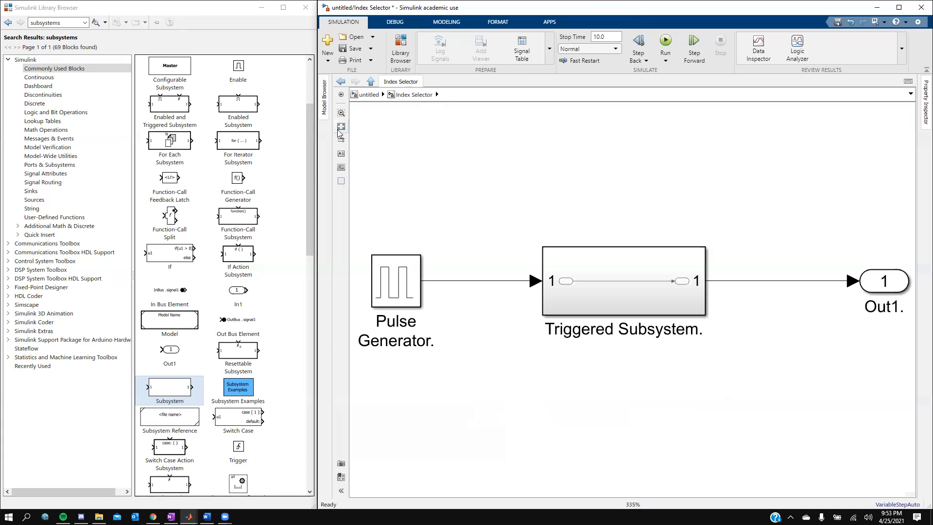
{"action": "left_click", "coordinate": [608, 282]}
{"action": "right_click", "coordinate": [611, 313]}
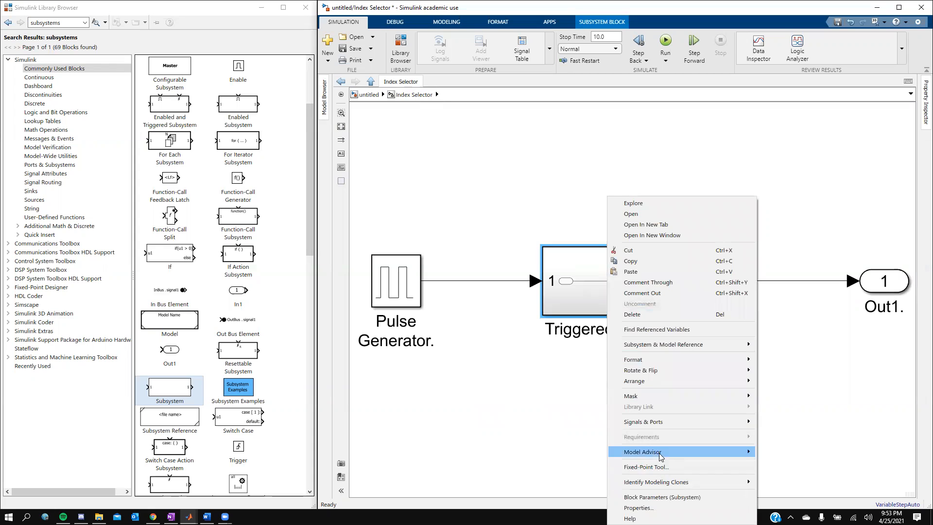
{"action": "left_click", "coordinate": [657, 497]}
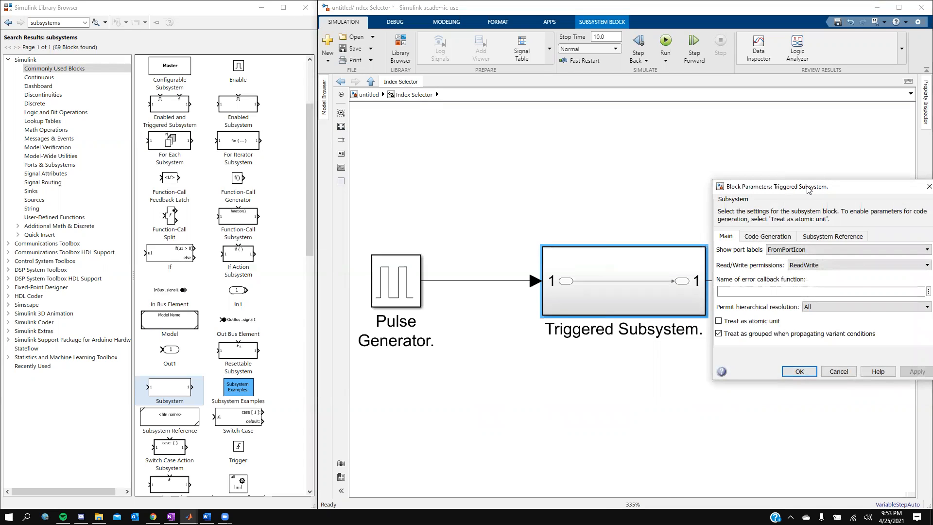
{"action": "left_click_drag", "start_coordinate": [809, 189], "coordinate": [575, 145]}
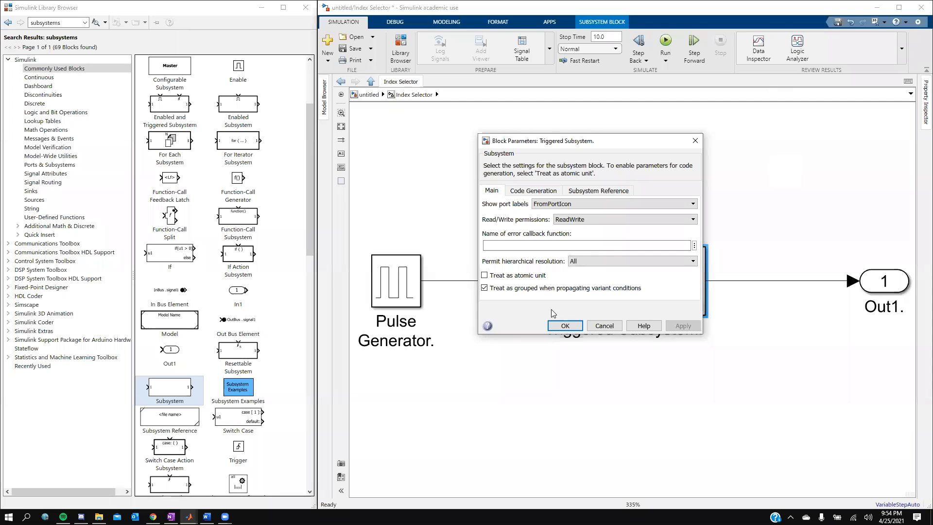
{"action": "left_click", "coordinate": [565, 328]}
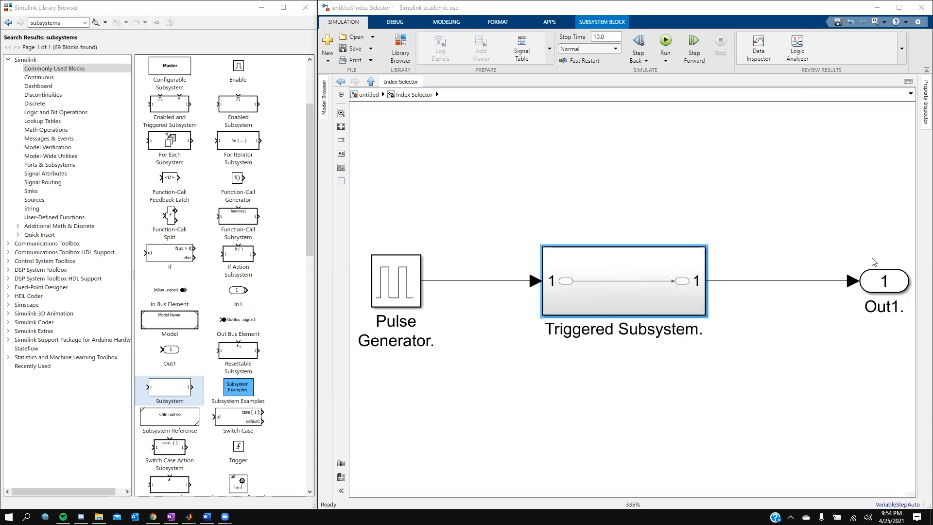
{"action": "left_click", "coordinate": [883, 282]}
{"action": "double_click", "coordinate": [883, 282]}
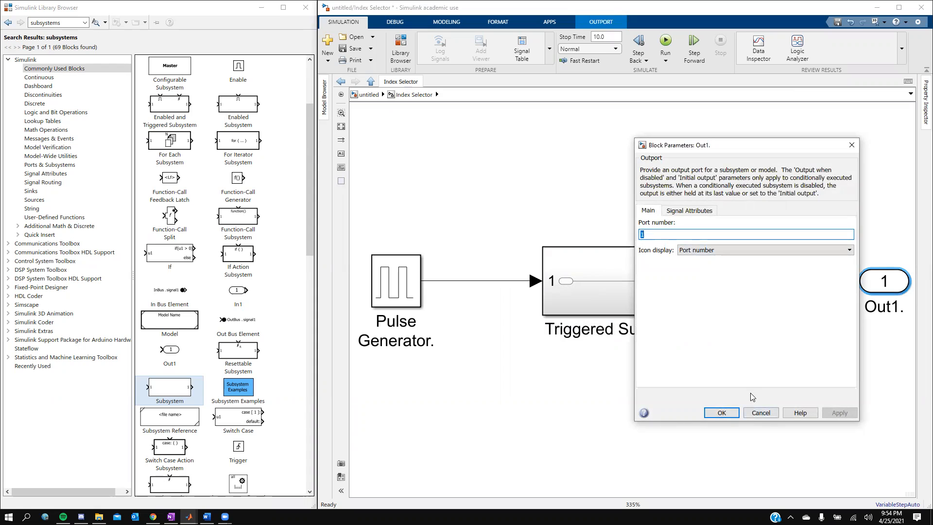
{"action": "left_click", "coordinate": [725, 414]}
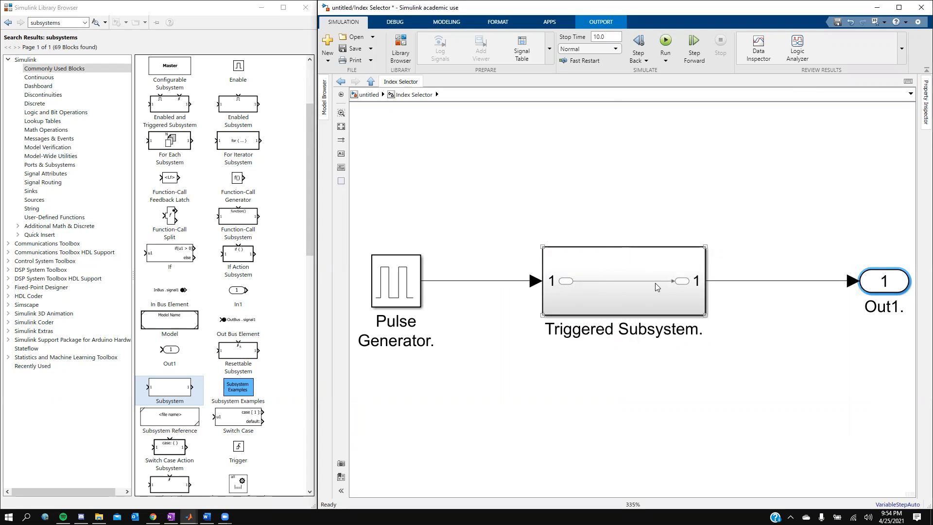
- Enter Triggered Subsystem and drop a Commonly Used Constant block above its In1-to-Out1 line
{"action": "double_click", "coordinate": [634, 283]}
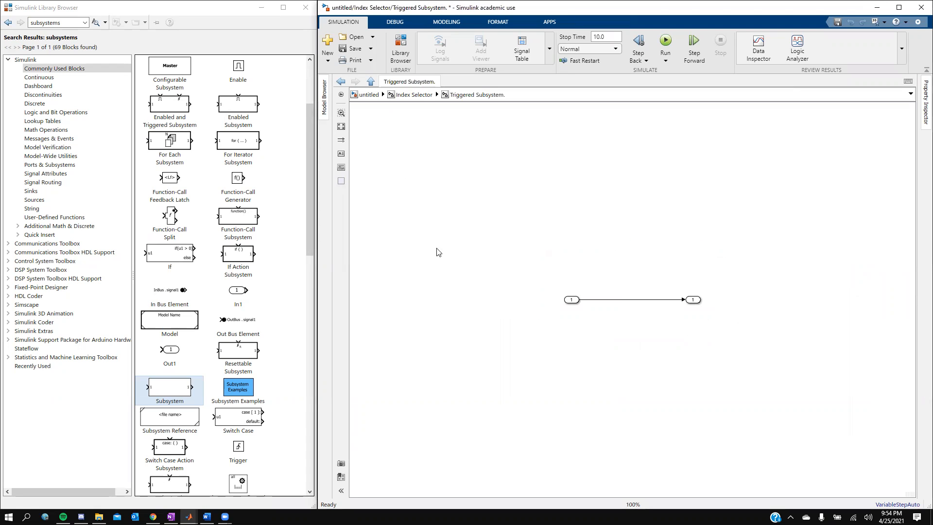
{"action": "left_click_drag", "start_coordinate": [502, 306], "coordinate": [503, 189]}
{"action": "left_click", "coordinate": [575, 302]}
{"action": "left_click_drag", "start_coordinate": [515, 272], "coordinate": [512, 199]}
{"action": "scroll", "coordinate": [245, 191], "scroll_direction": "up", "scroll_amount": 4}
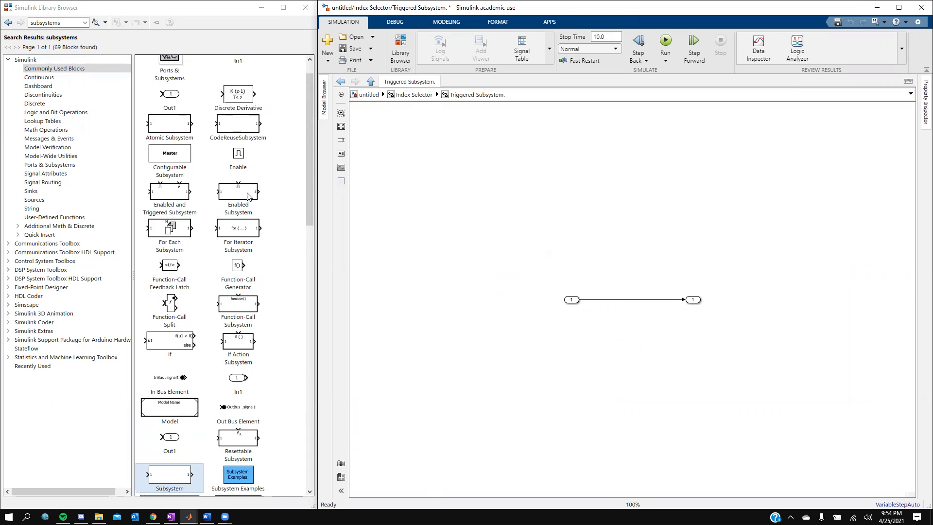
{"action": "left_click", "coordinate": [67, 70]}
{"action": "left_click_drag", "start_coordinate": [285, 61], "coordinate": [502, 210]}
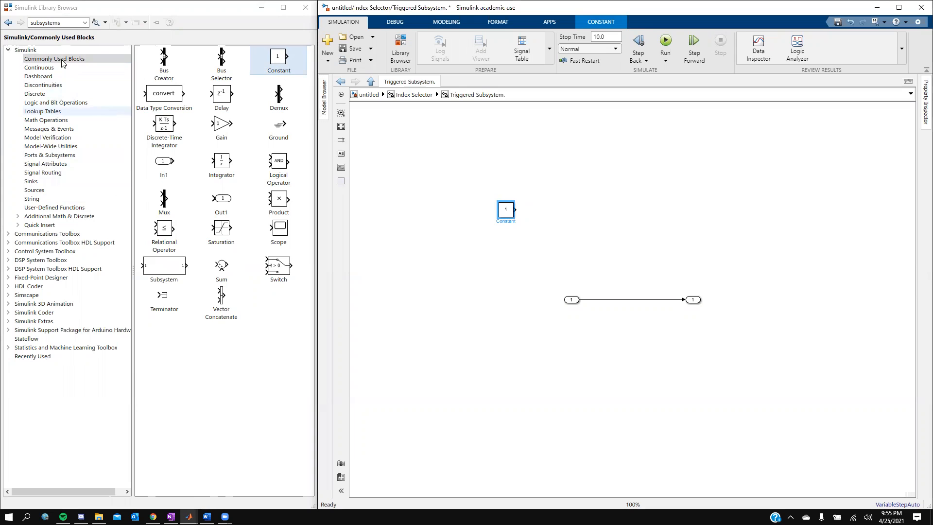
- Search the library for 'add' and place an Add block right of the Constant
{"action": "left_click", "coordinate": [57, 22]}
{"action": "double_click", "coordinate": [64, 21]}
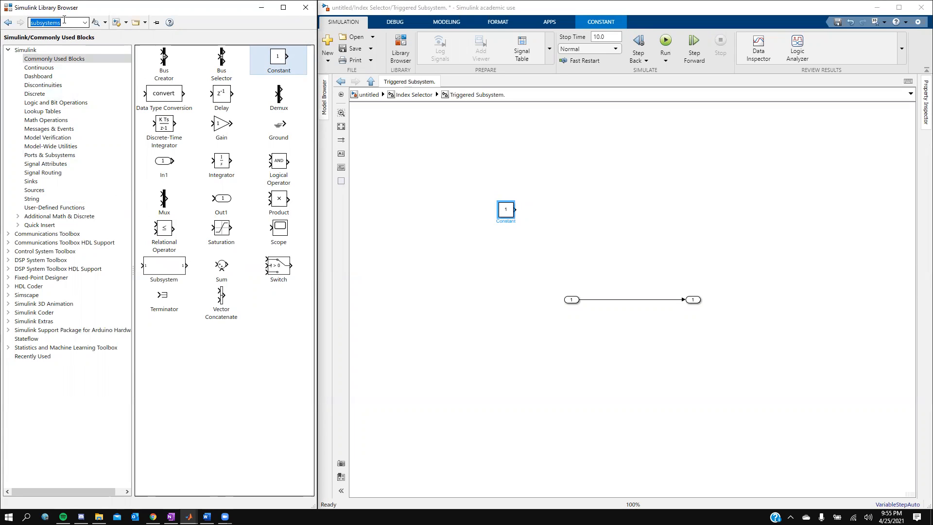
{"action": "type", "text": "add"}
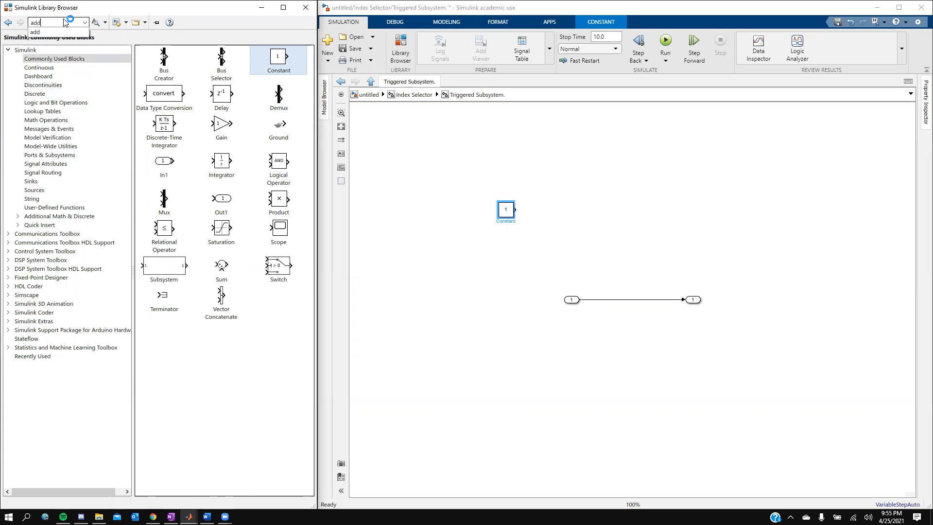
{"action": "key", "text": "Return"}
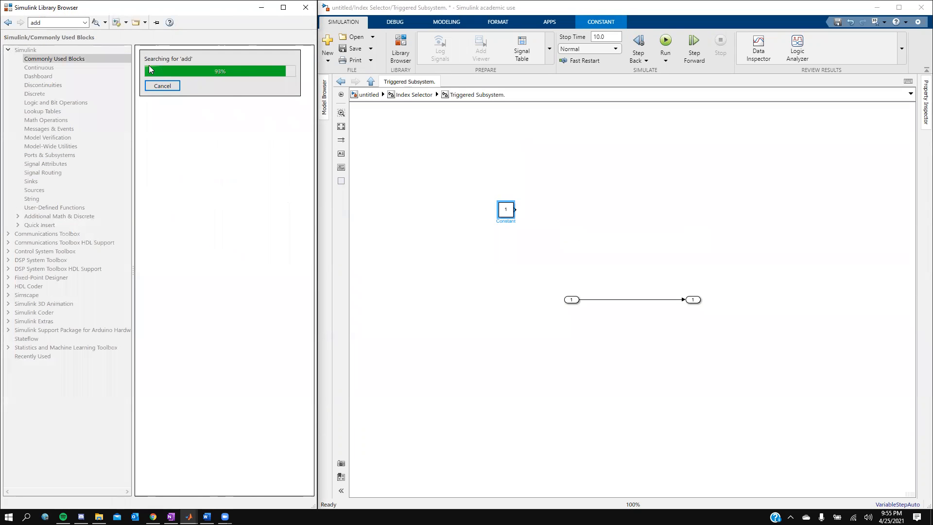
{"action": "left_click_drag", "start_coordinate": [171, 125], "coordinate": [563, 214]}
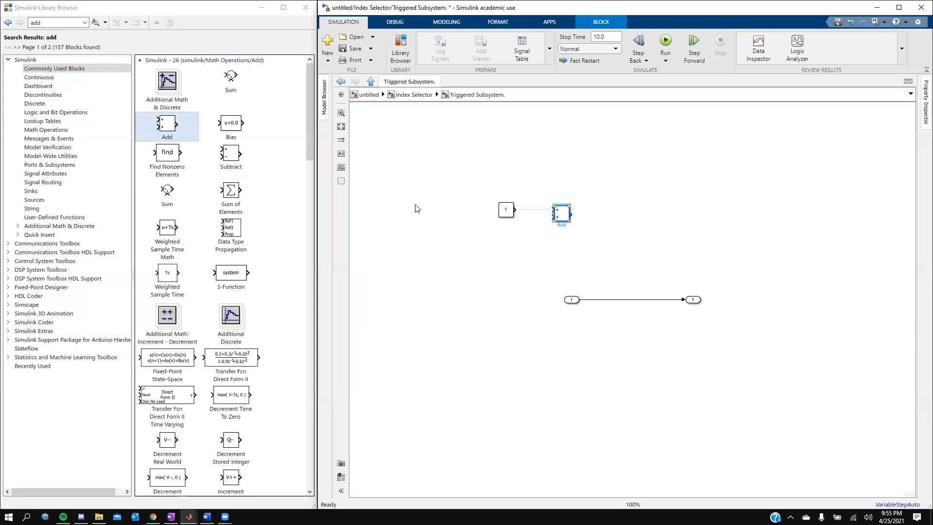
- Search the library for 'memory' and place a Memory block right of Add
{"action": "double_click", "coordinate": [59, 23]}
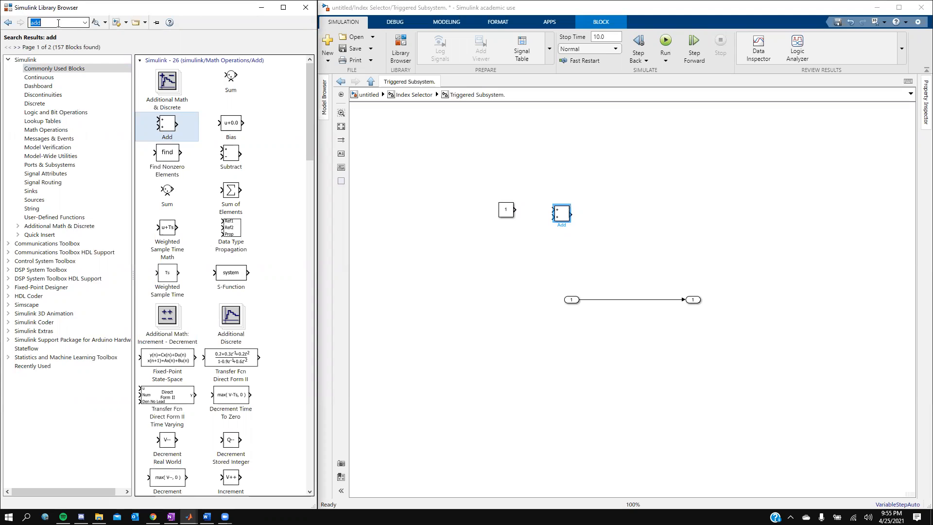
{"action": "type", "text": "memory"}
{"action": "key", "text": "Return"}
{"action": "mouse_move", "coordinate": [176, 91]}
{"action": "left_mouse_down"}
{"action": "mouse_move", "coordinate": [494, 240]}
{"action": "mouse_move", "coordinate": [586, 268]}
{"action": "mouse_move", "coordinate": [636, 250]}
{"action": "mouse_move", "coordinate": [618, 248]}
{"action": "mouse_move", "coordinate": [617, 232]}
{"action": "left_mouse_up"}
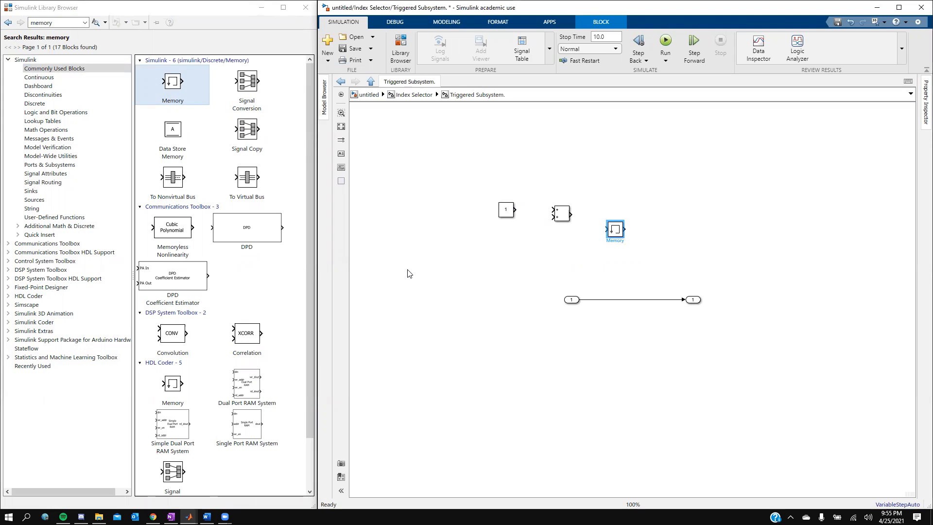
- Move the Memory block lower and rename the Constant block to IC
{"action": "left_click_drag", "start_coordinate": [610, 238], "coordinate": [572, 260]}
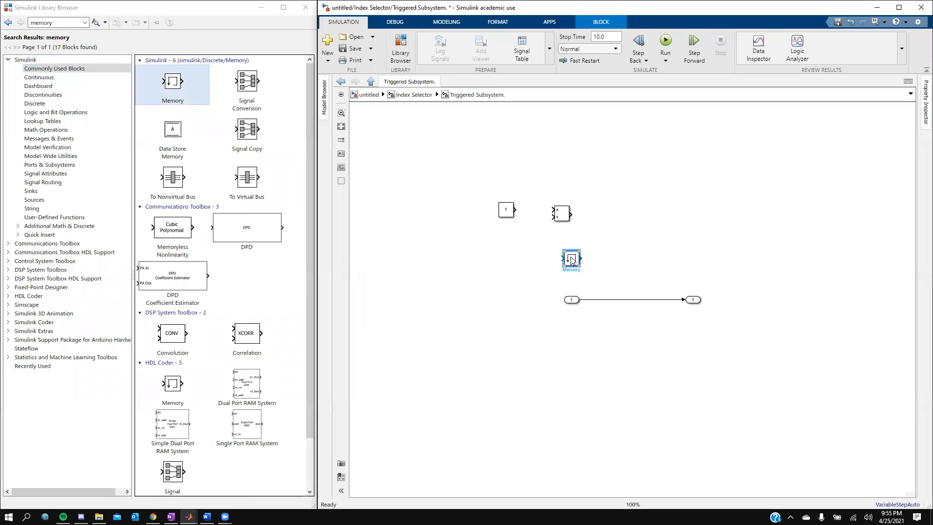
{"action": "left_click", "coordinate": [510, 216]}
{"action": "double_click", "coordinate": [506, 221]}
{"action": "key", "text": "BackSpace"}
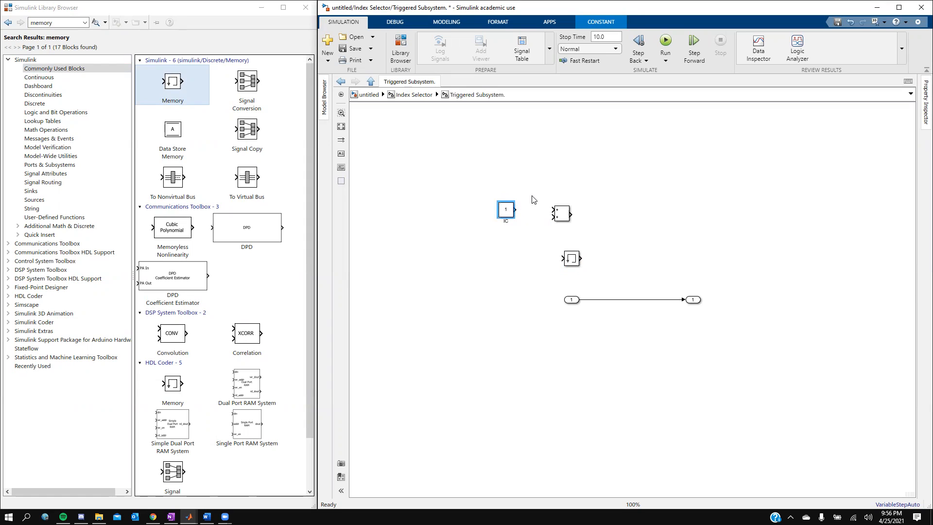
- Wire IC into Add's upper input and Memory's output into Add's lower input
{"action": "left_click_drag", "start_coordinate": [516, 210], "coordinate": [553, 211]}
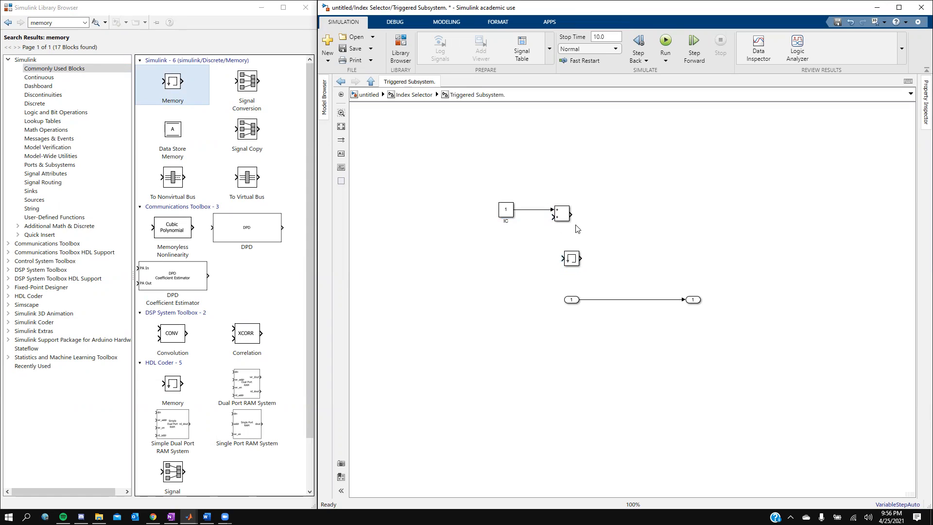
{"action": "left_click", "coordinate": [572, 260]}
{"action": "left_click_drag", "start_coordinate": [572, 260], "coordinate": [535, 251]}
{"action": "left_click_drag", "start_coordinate": [552, 216], "coordinate": [545, 249]}
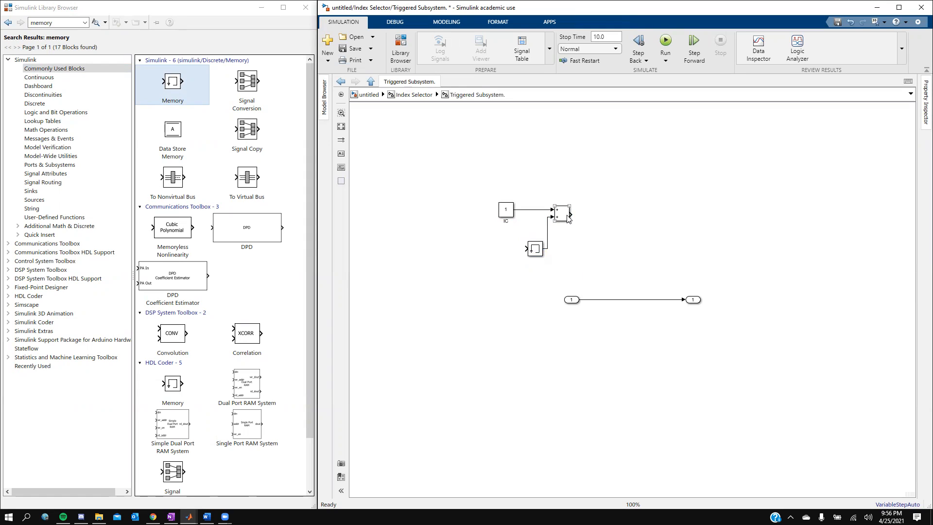
- Edit the Add block's name
{"action": "left_click", "coordinate": [567, 221]}
{"action": "left_click", "coordinate": [564, 226]}
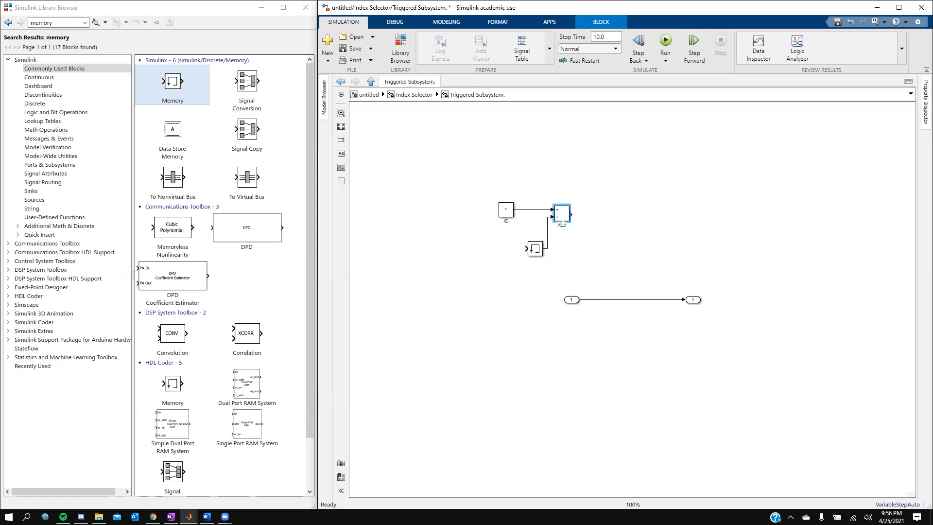
{"action": "key", "text": "BackSpace"}
{"action": "left_click", "coordinate": [567, 243]}
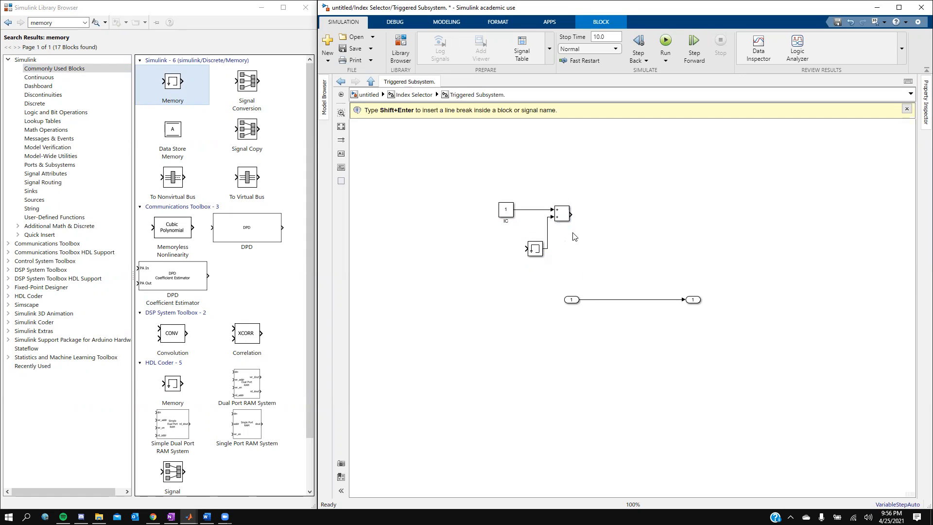
{"action": "double_click", "coordinate": [562, 220]}
{"action": "left_click", "coordinate": [562, 225]}
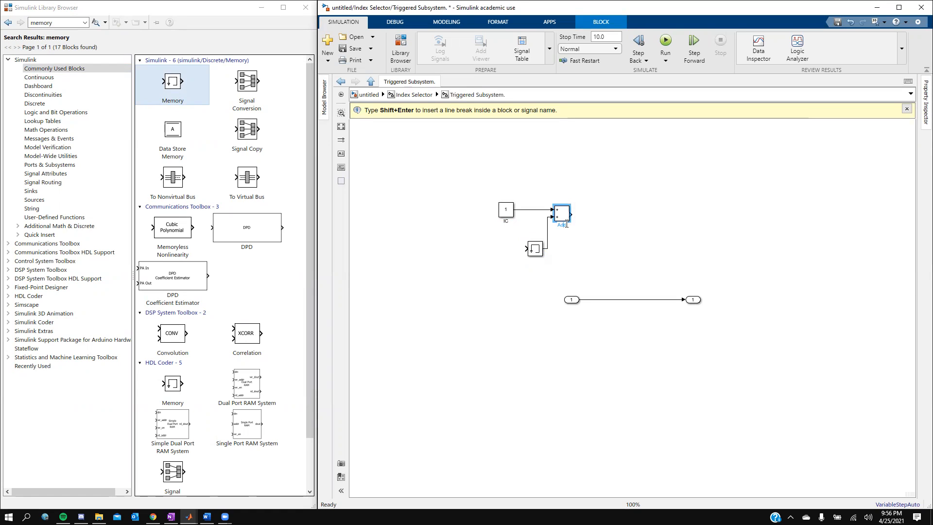
{"action": "left_click", "coordinate": [566, 224]}
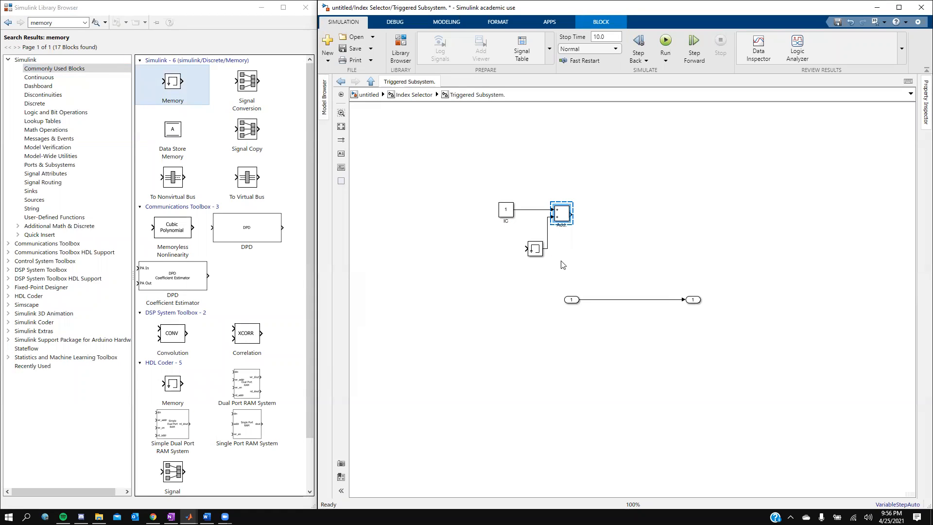
{"action": "left_click", "coordinate": [563, 243]}
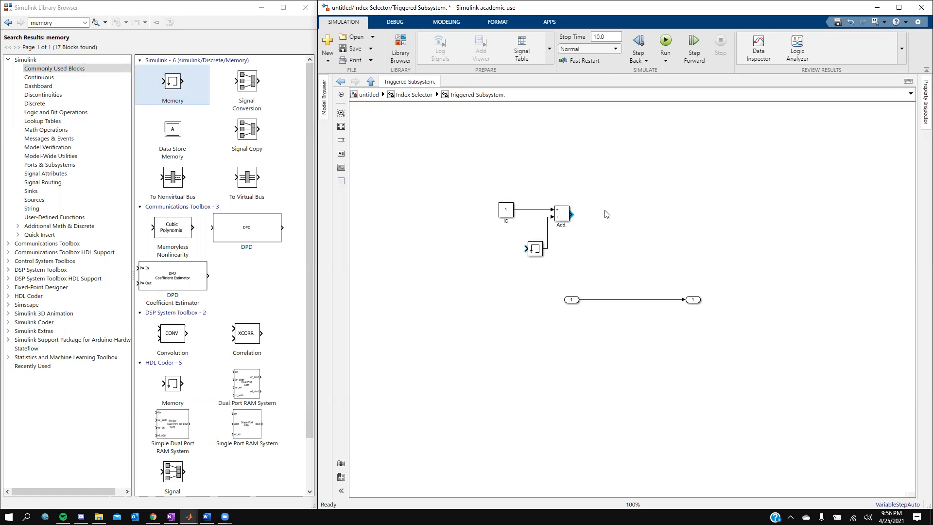
- Feed Add's output back into Memory's input and begin renaming Memory
{"action": "left_click_drag", "start_coordinate": [573, 214], "coordinate": [561, 272]}
{"action": "left_click", "coordinate": [536, 252]}
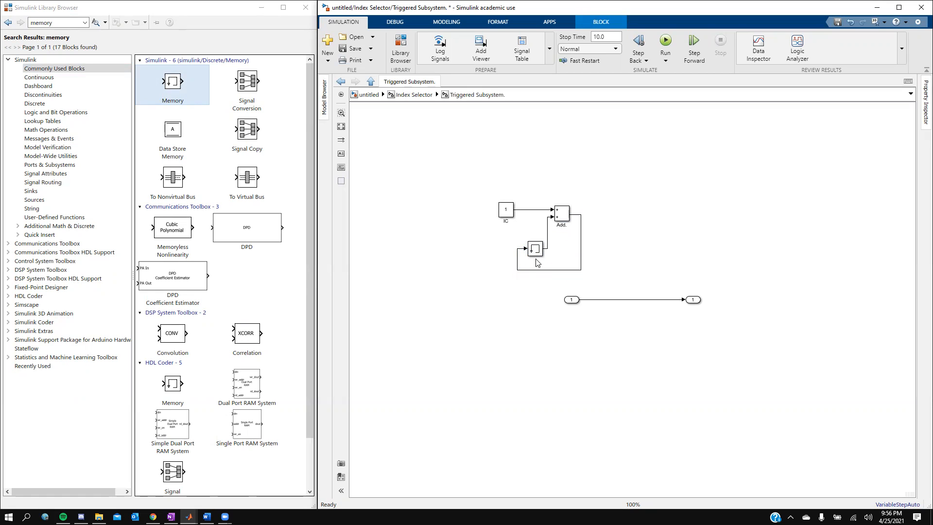
{"action": "left_click", "coordinate": [537, 257]}
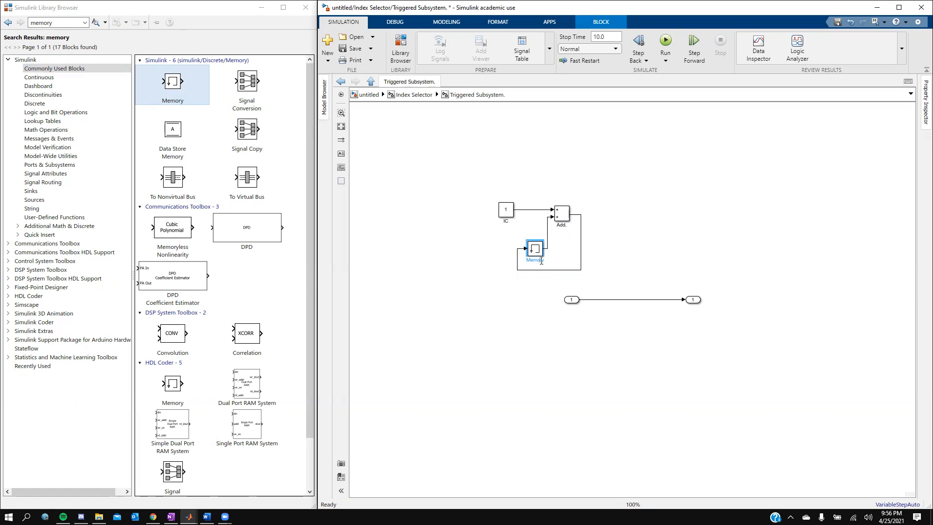
- Finish the name with '.' and delete the In1 inport along with its line
{"action": "type", "text": "."}
{"action": "left_click_drag", "start_coordinate": [627, 320], "coordinate": [562, 302]}
{"action": "key", "text": "Delete"}
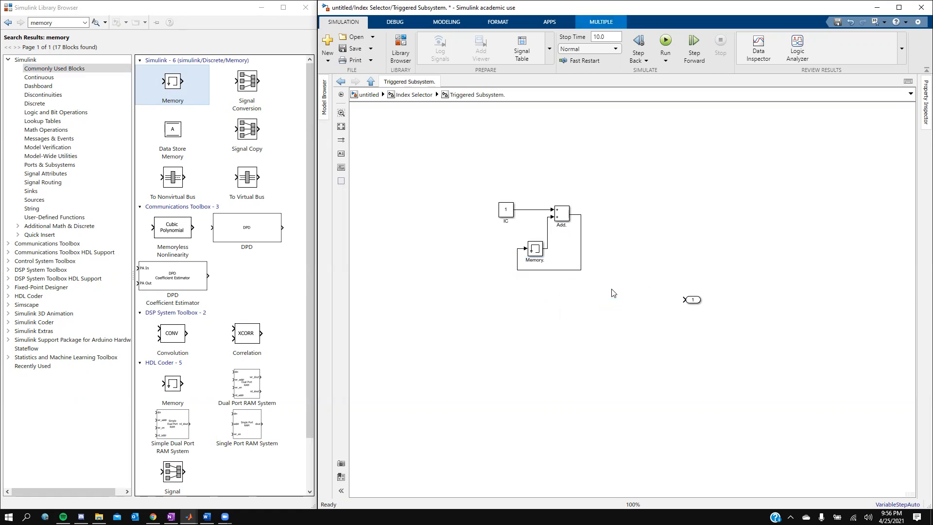
- Move Out1 beside Add's output so it connects, then fit the diagram to the view
{"action": "left_click", "coordinate": [692, 301]}
{"action": "left_click_drag", "start_coordinate": [693, 300], "coordinate": [580, 217]}
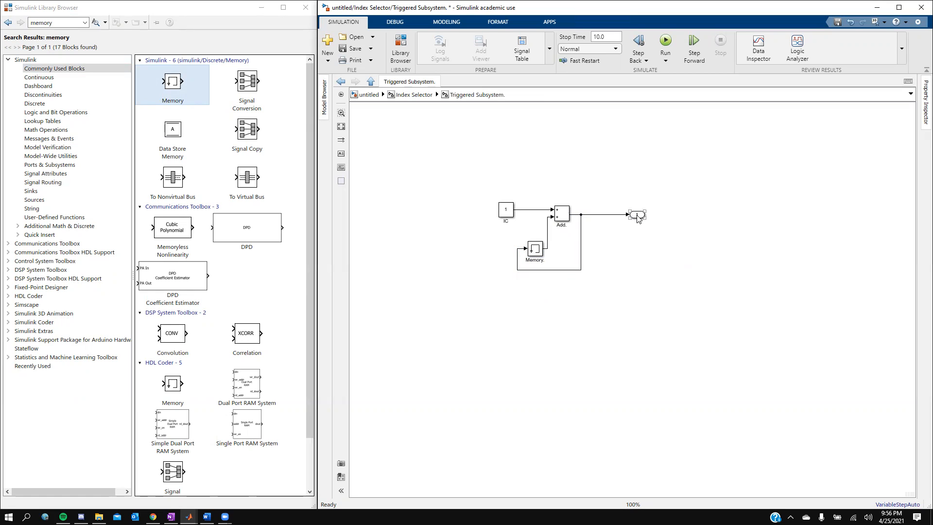
{"action": "left_click", "coordinate": [637, 217]}
{"action": "left_click", "coordinate": [637, 223]}
{"action": "left_click", "coordinate": [642, 224]}
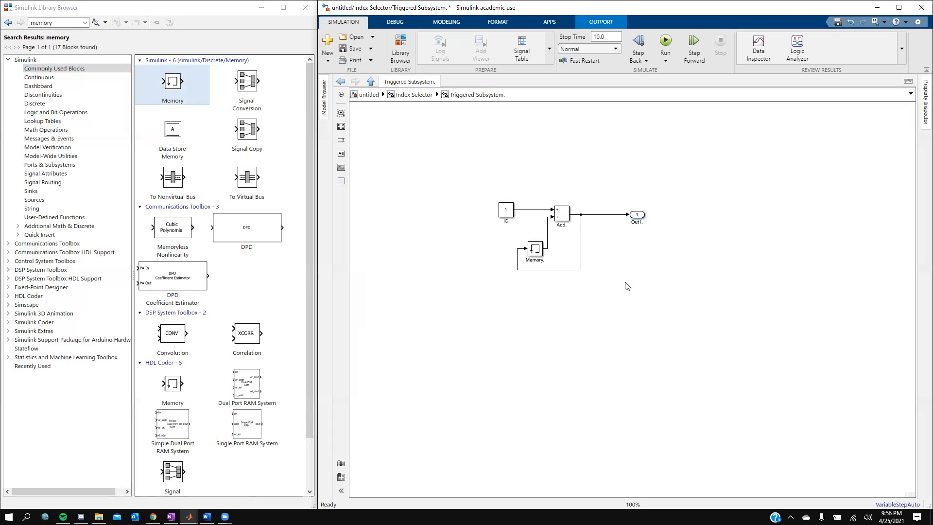
{"action": "left_click_drag", "start_coordinate": [636, 215], "coordinate": [615, 221]}
{"action": "left_click", "coordinate": [375, 285]}
{"action": "left_click", "coordinate": [341, 127]}
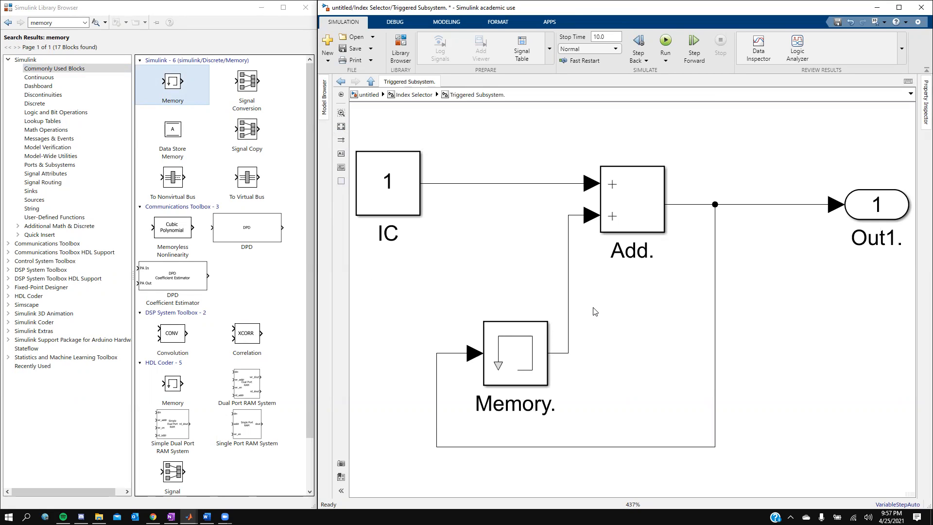
- Review the IC constant and Add block parameters, leaving both unchanged
{"action": "left_click", "coordinate": [396, 184]}
{"action": "double_click", "coordinate": [364, 184]}
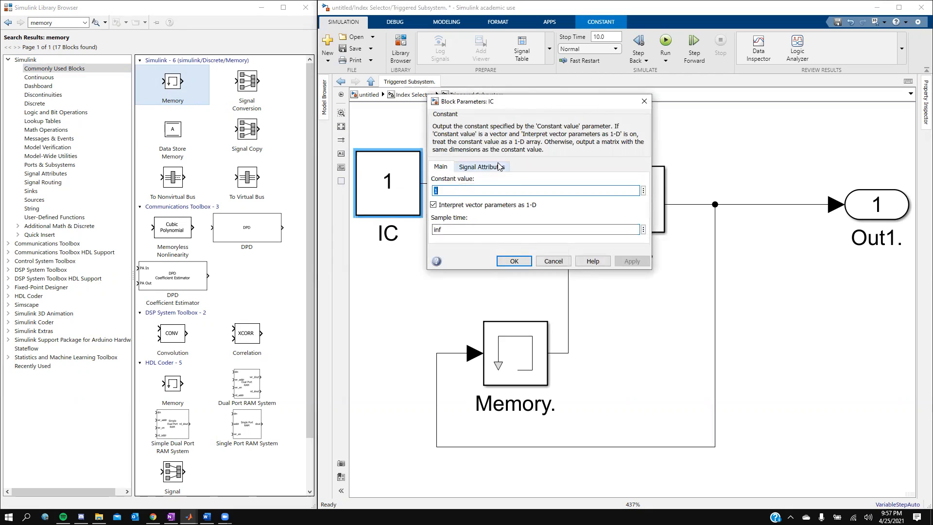
{"action": "left_click", "coordinate": [515, 262]}
{"action": "double_click", "coordinate": [656, 204]}
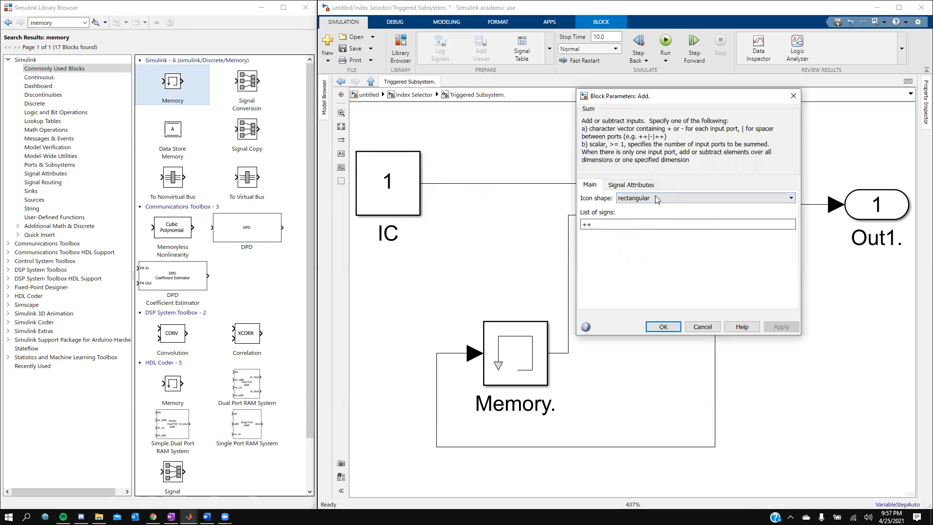
{"action": "left_click", "coordinate": [661, 326]}
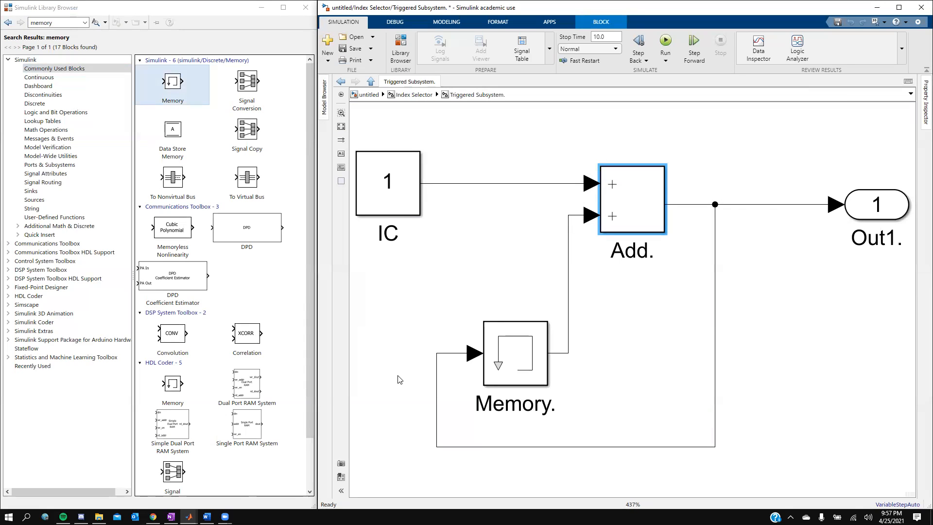
- Set the Memory block to inherit its sample time
{"action": "left_click", "coordinate": [538, 339]}
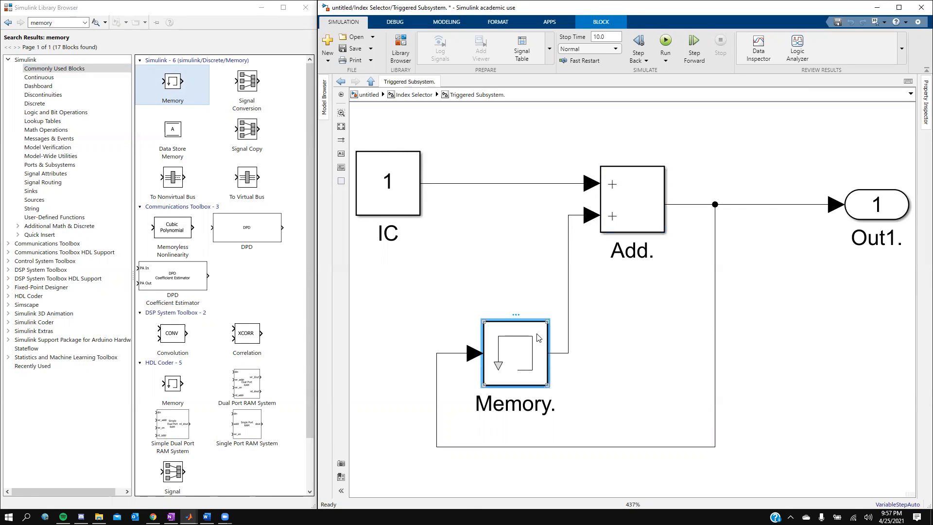
{"action": "double_click", "coordinate": [538, 338]}
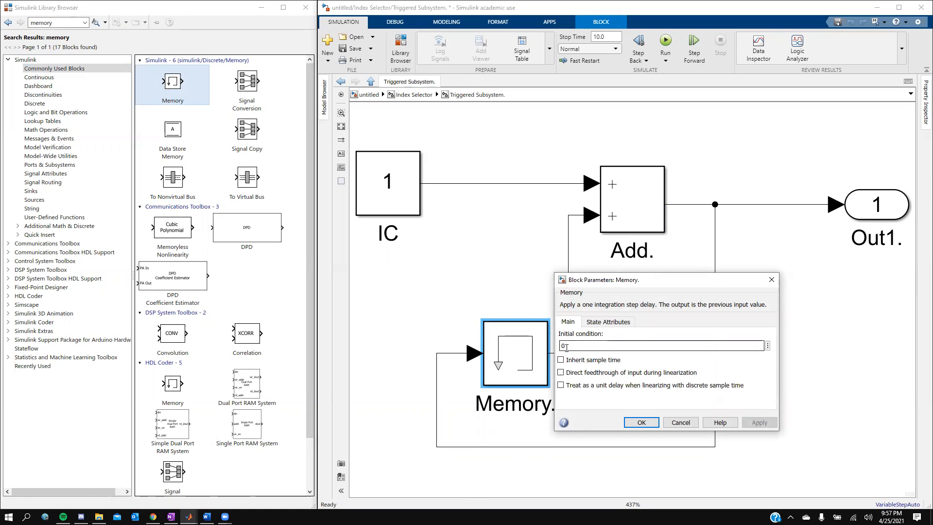
{"action": "left_click", "coordinate": [561, 361]}
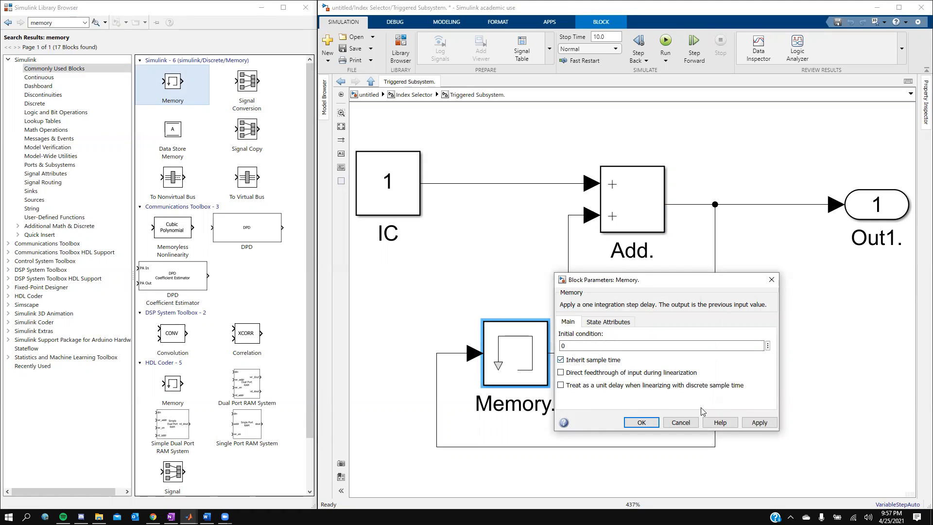
{"action": "left_click", "coordinate": [638, 425]}
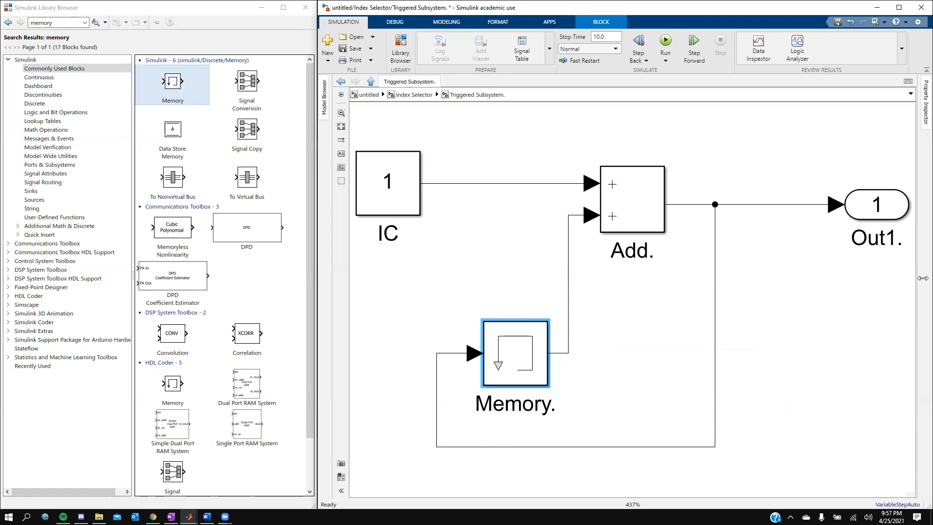
- Check the Out1 port number in its parameters and close them
{"action": "left_click", "coordinate": [866, 209]}
{"action": "double_click", "coordinate": [865, 209]}
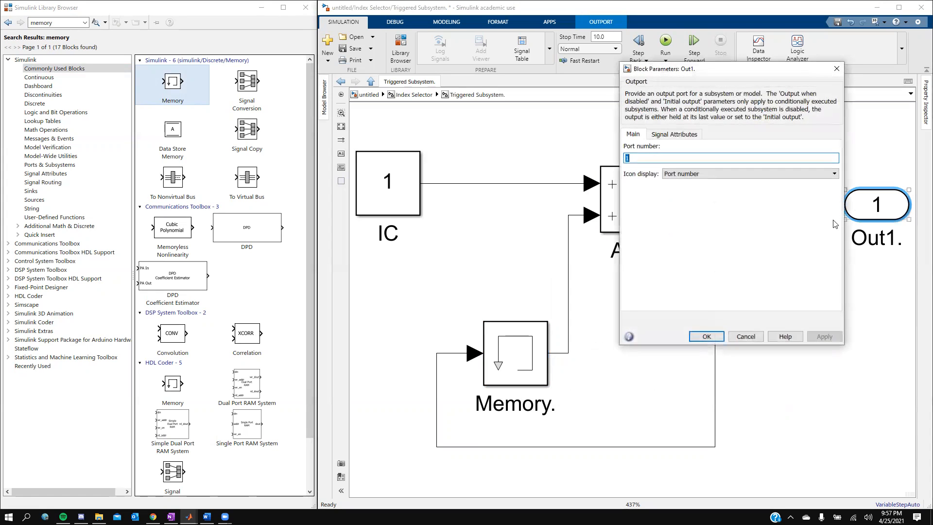
{"action": "double_click", "coordinate": [641, 158]}
{"action": "left_click", "coordinate": [707, 337]}
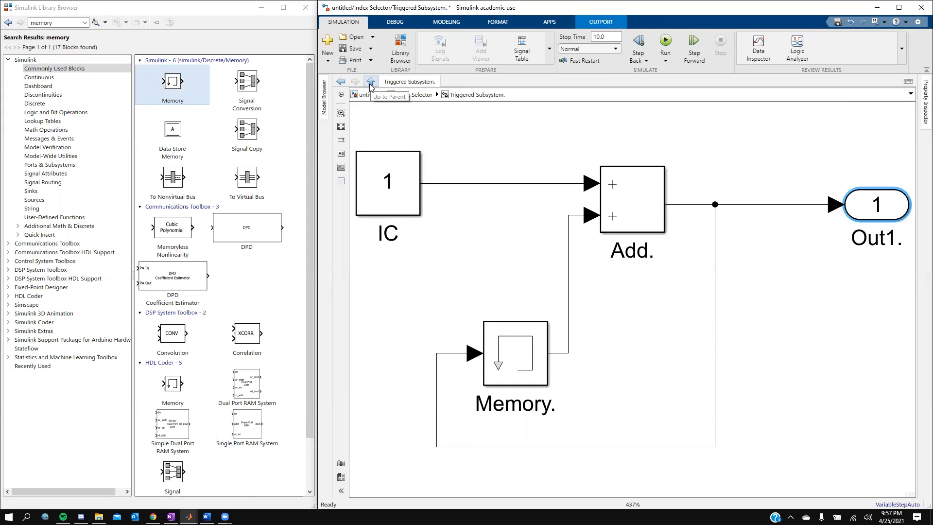
- Connect the Pulse Generator output to the Triggered Subsystem's trigger port, then return to the top-level model
{"action": "left_click", "coordinate": [371, 83]}
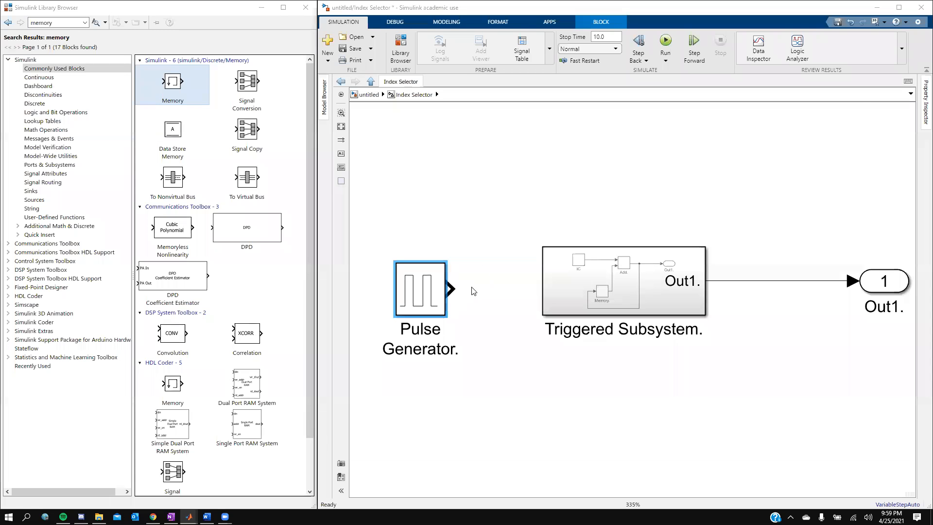
{"action": "left_click_drag", "start_coordinate": [422, 296], "coordinate": [421, 288]}
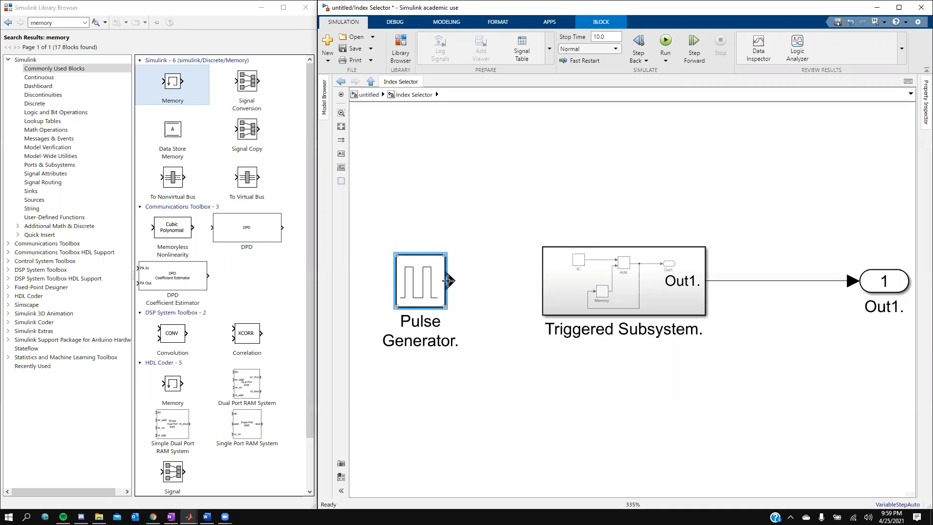
{"action": "left_click", "coordinate": [488, 209]}
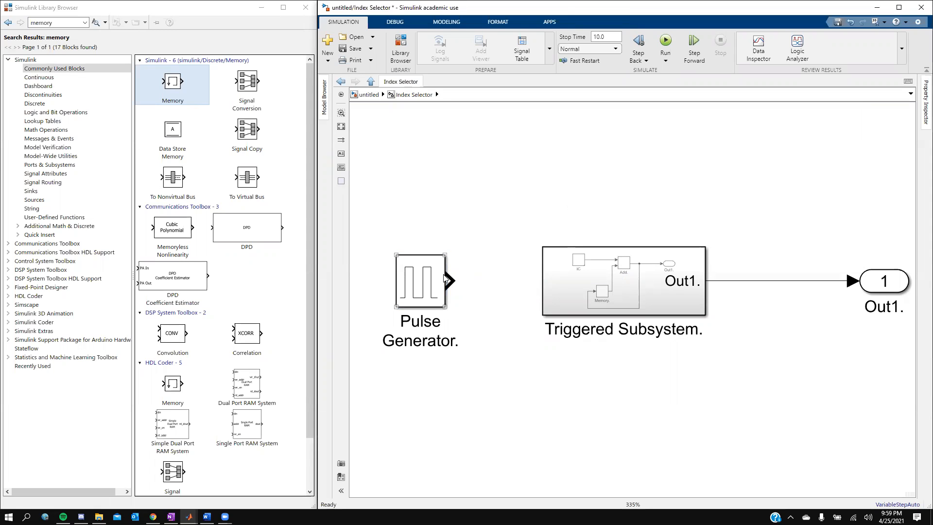
{"action": "left_click_drag", "start_coordinate": [449, 281], "coordinate": [618, 234]}
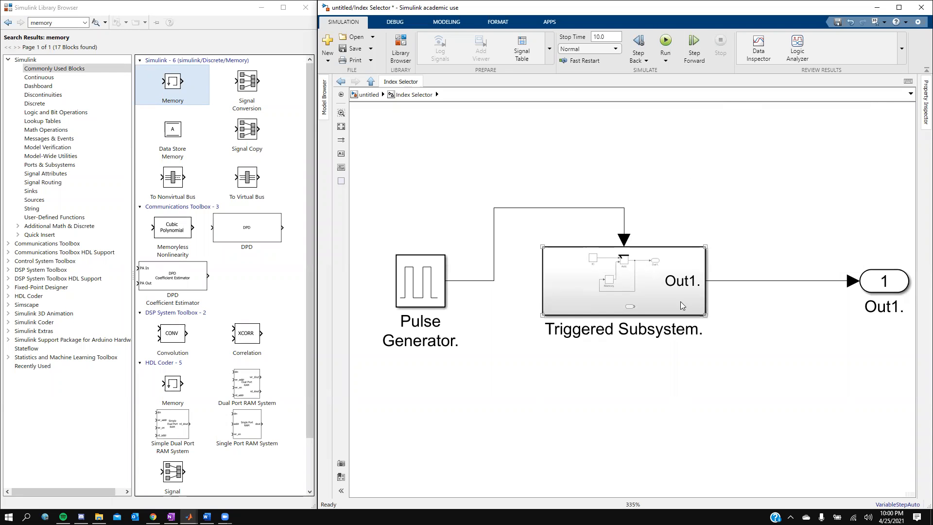
{"action": "left_click", "coordinate": [623, 254]}
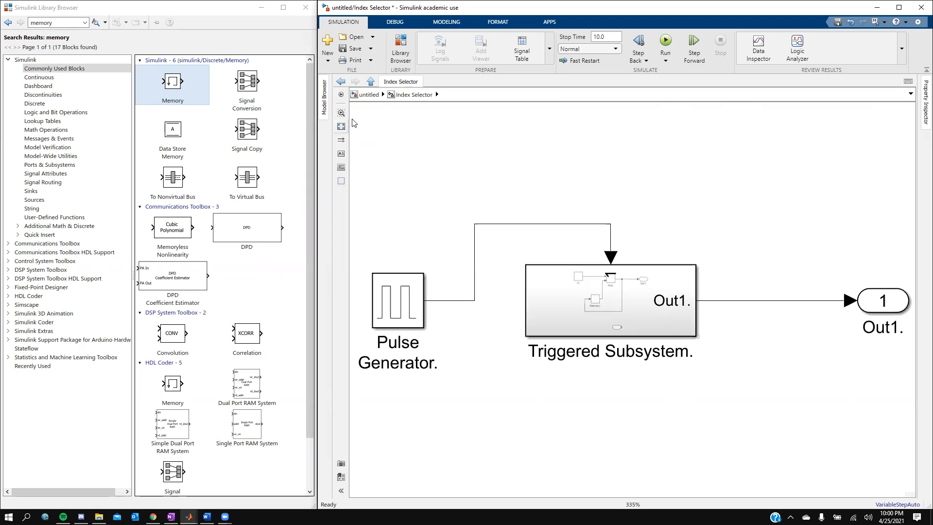
{"action": "left_click", "coordinate": [371, 82]}
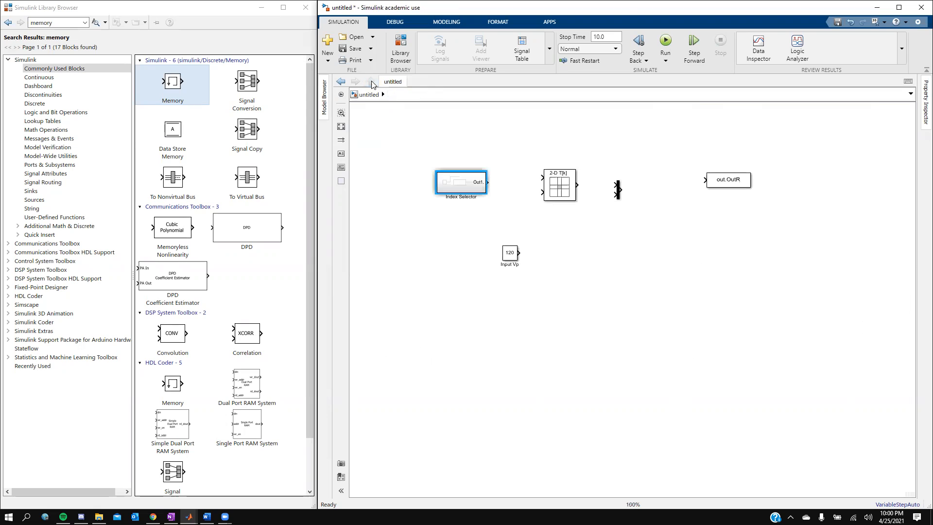
- Set the Direct Lookup Table to 1 table dimension with table data 200:-10:80
{"action": "right_click", "coordinate": [564, 196]}
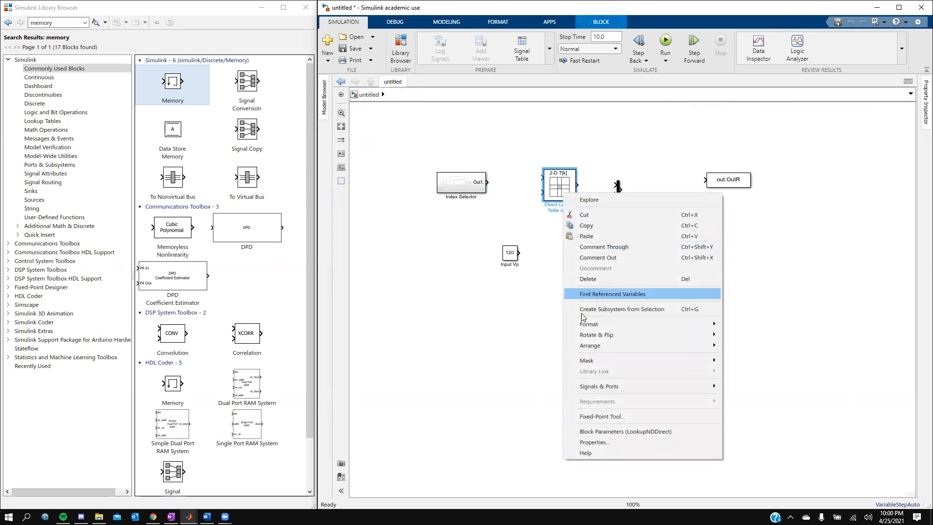
{"action": "left_click", "coordinate": [617, 433]}
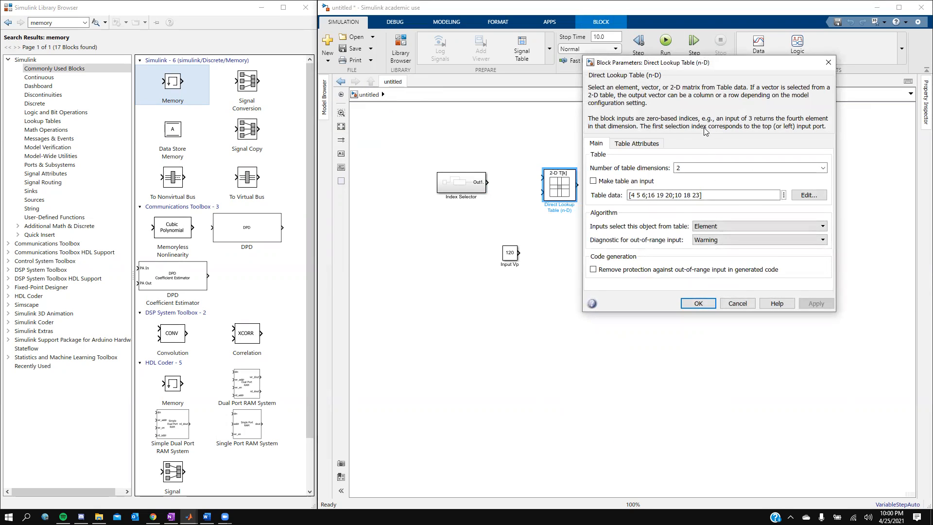
{"action": "double_click", "coordinate": [702, 169]}
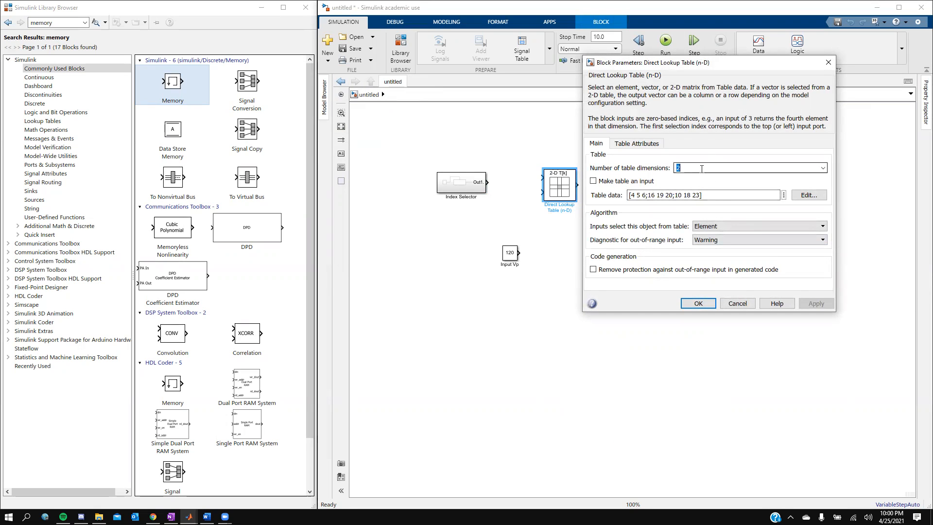
{"action": "type", "text": "1"}
{"action": "left_click", "coordinate": [685, 179]}
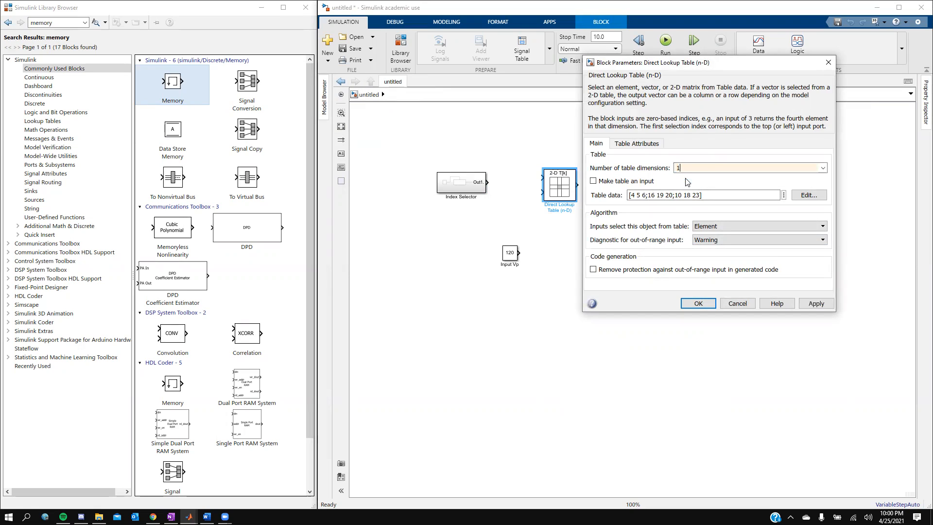
{"action": "left_click_drag", "start_coordinate": [702, 195], "coordinate": [731, 198]}
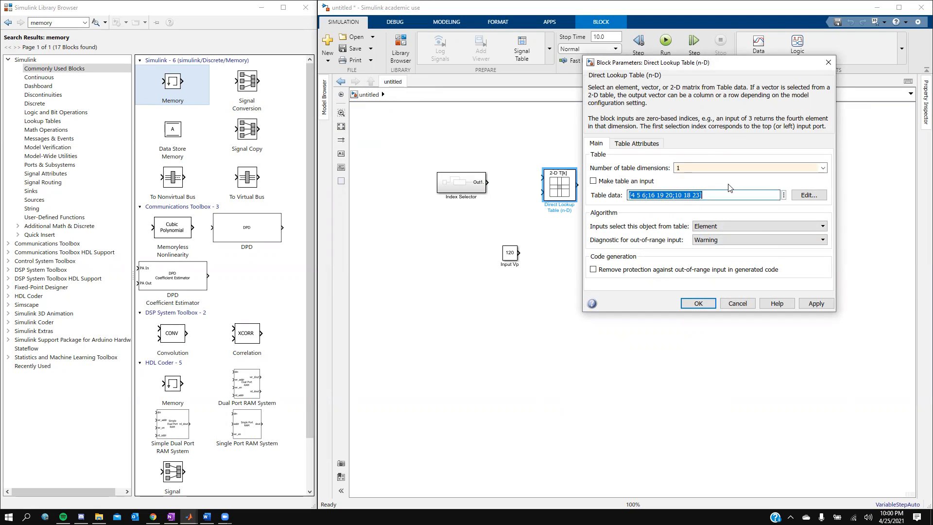
{"action": "type", "text": "200:-10:80"}
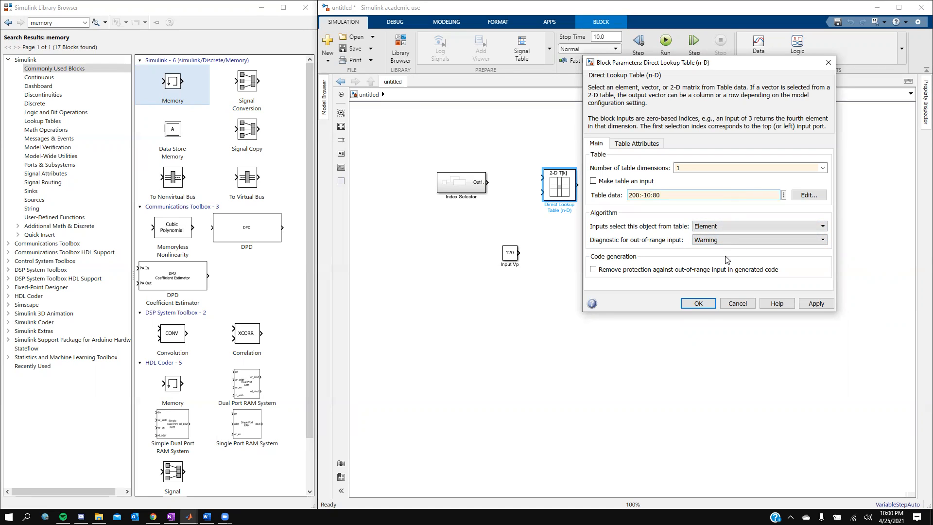
{"action": "left_click", "coordinate": [698, 304]}
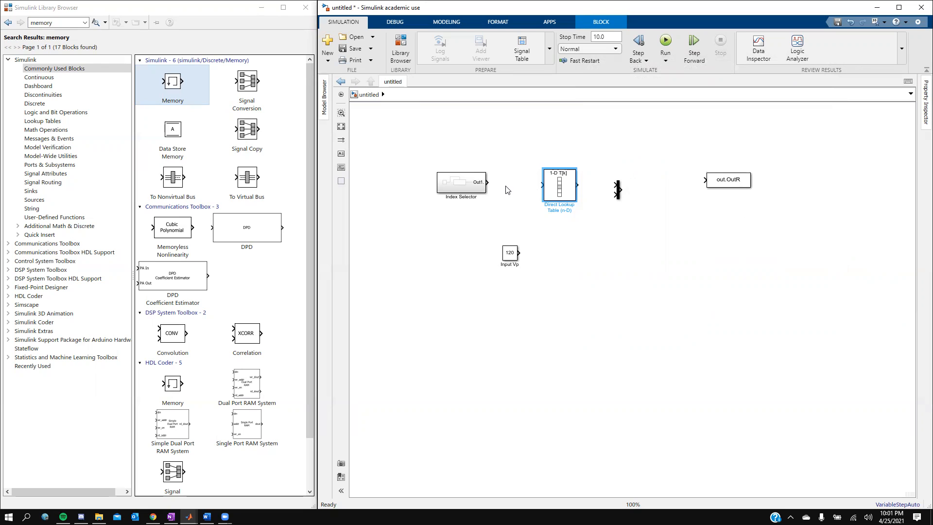
- Wire Index Selector into the lookup table, then place a Subsystem near out.OutR and open it
{"action": "left_click_drag", "start_coordinate": [488, 182], "coordinate": [541, 182]}
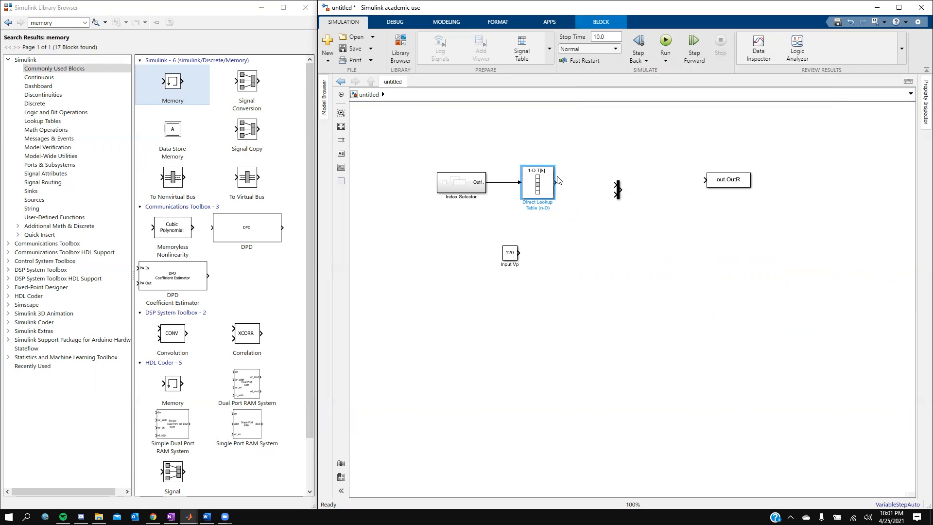
{"action": "mouse_move", "coordinate": [618, 190]}
{"action": "left_mouse_down"}
{"action": "mouse_move", "coordinate": [598, 221]}
{"action": "mouse_move", "coordinate": [630, 224]}
{"action": "mouse_move", "coordinate": [620, 194]}
{"action": "mouse_move", "coordinate": [589, 230]}
{"action": "left_mouse_up"}
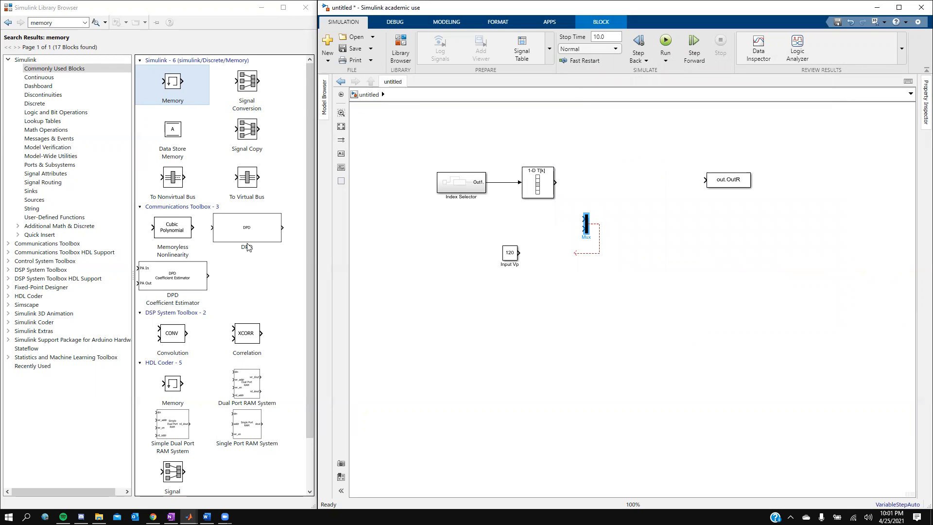
{"action": "double_click", "coordinate": [51, 22]}
{"action": "type", "text": "sub"}
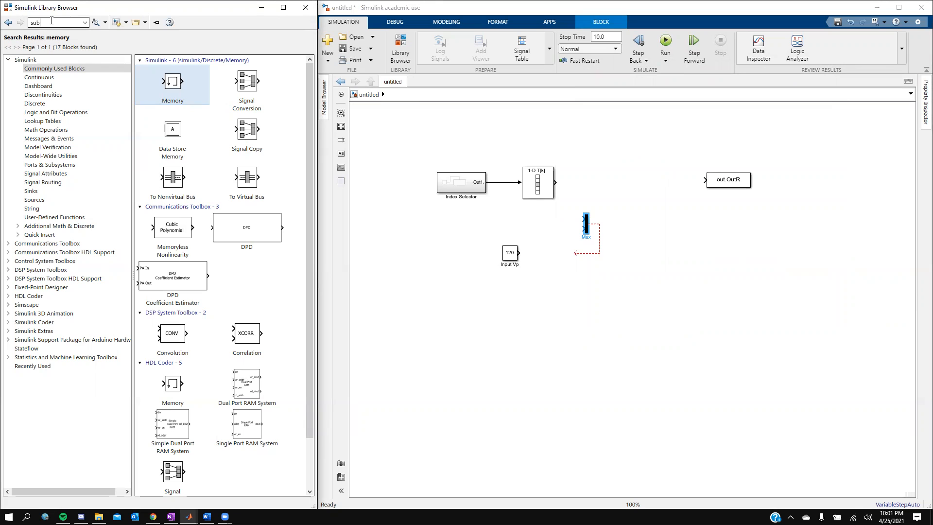
{"action": "key", "text": "Return"}
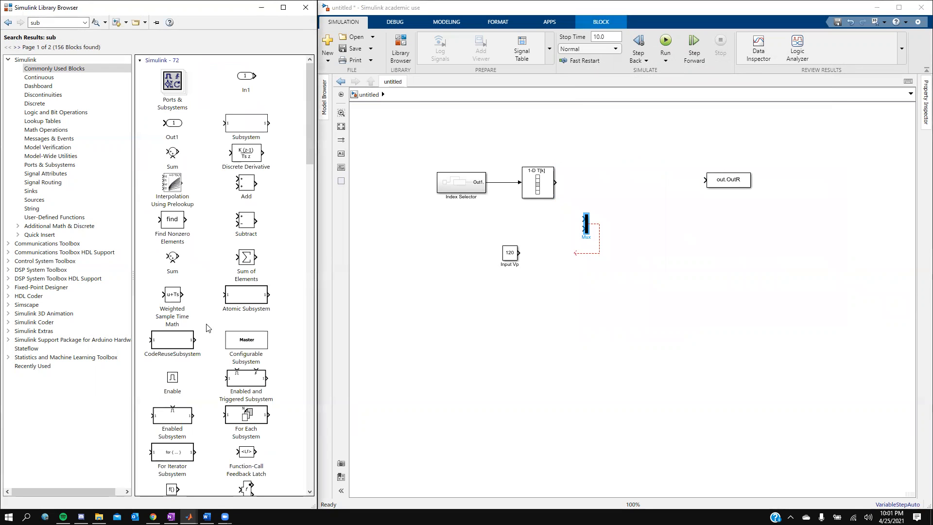
{"action": "left_click_drag", "start_coordinate": [240, 126], "coordinate": [635, 187]}
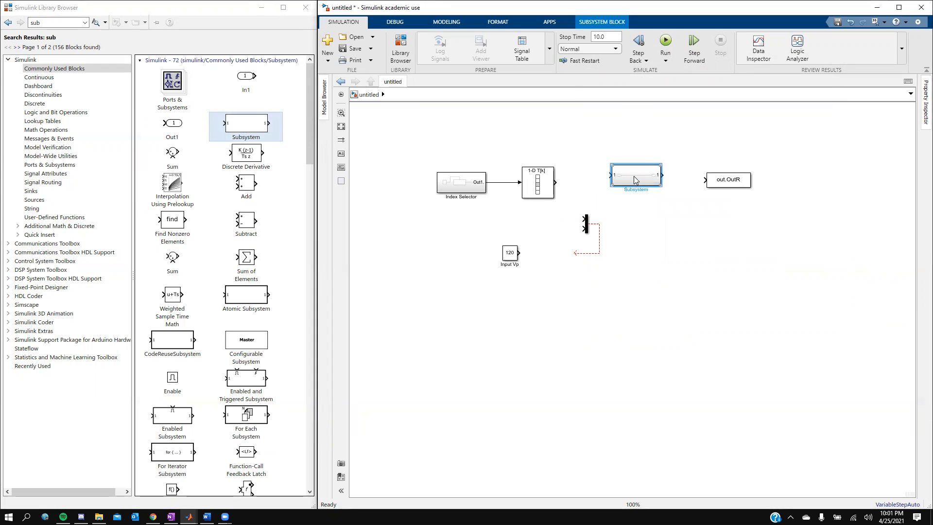
{"action": "double_click", "coordinate": [635, 181]}
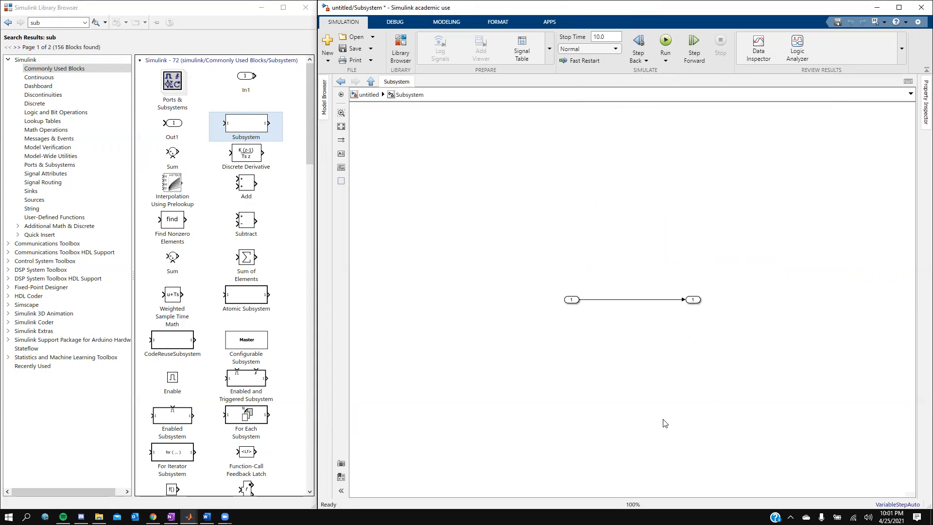
- Delete the default In1, Out1 and their line, then show the Commonly Used Blocks library
{"action": "left_click_drag", "start_coordinate": [761, 343], "coordinate": [532, 253]}
{"action": "key", "text": "Delete"}
{"action": "double_click", "coordinate": [66, 23]}
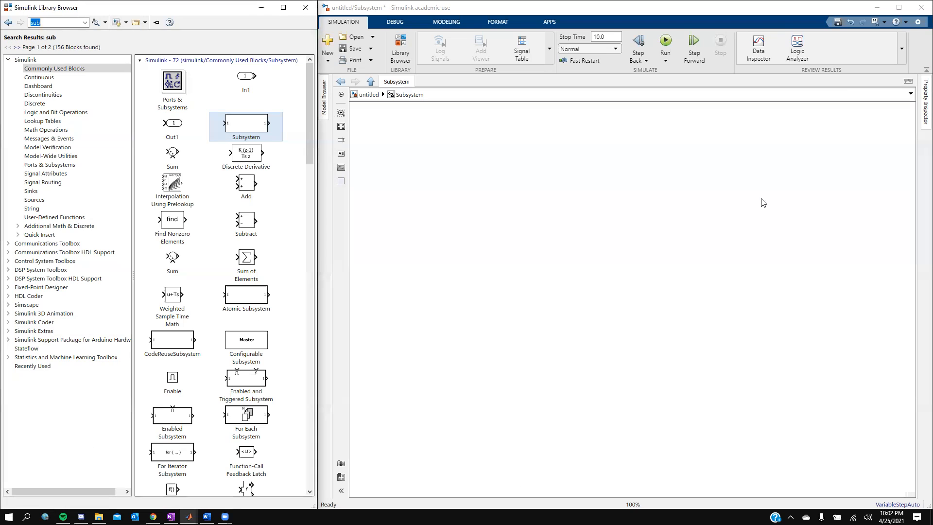
{"action": "type", "text": "inputs"}
{"action": "key", "text": "Return"}
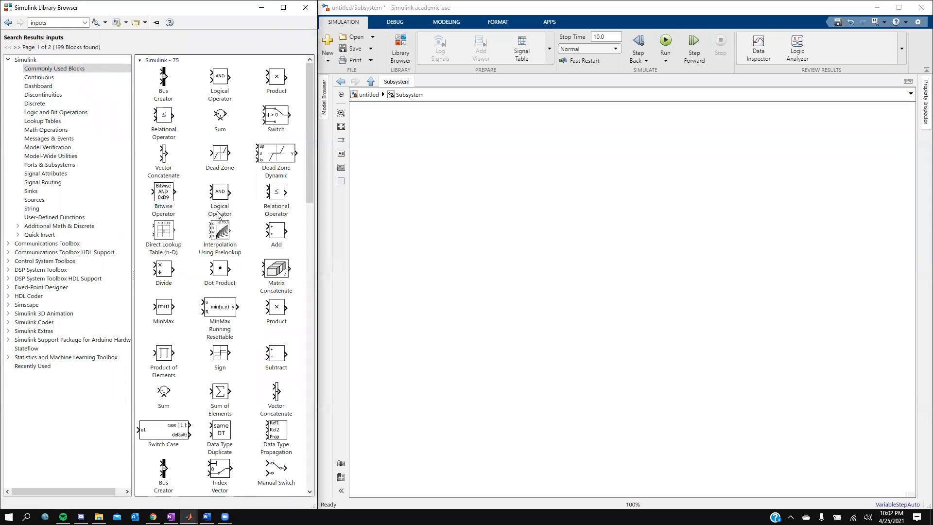
{"action": "scroll", "coordinate": [219, 224], "scroll_direction": "down", "scroll_amount": 6}
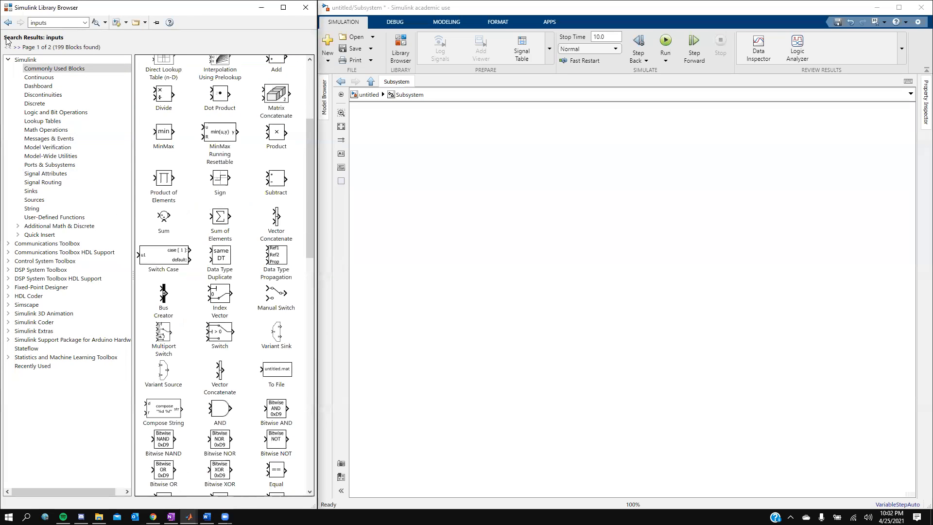
{"action": "left_click", "coordinate": [54, 69]}
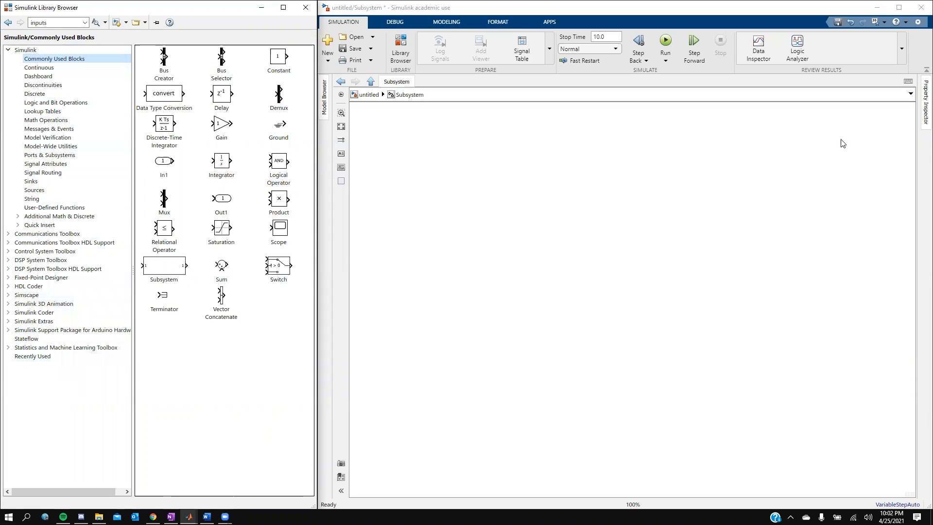
- Duplicate the inport below the first and add a Constant block to the subsystem
{"action": "left_click_drag", "start_coordinate": [168, 168], "coordinate": [422, 170]}
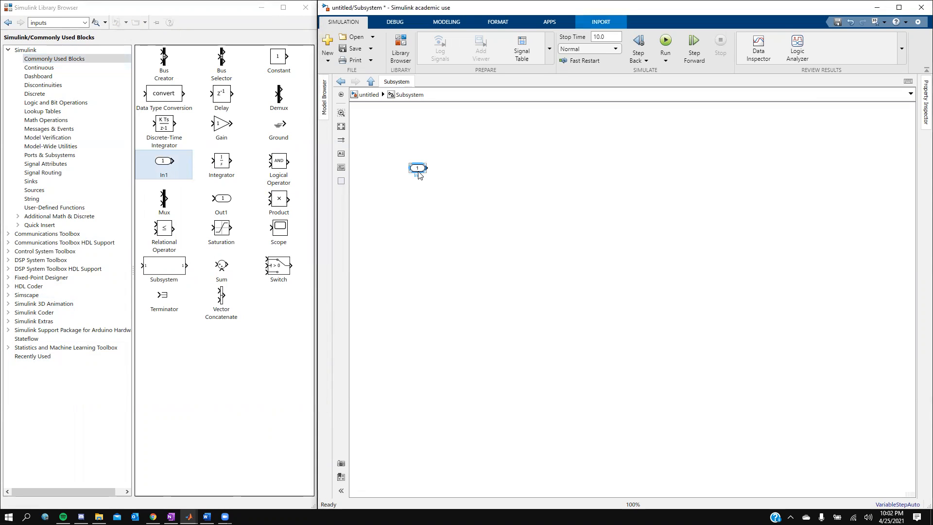
{"action": "left_click_drag", "start_coordinate": [422, 171], "coordinate": [416, 282]}
{"action": "left_click", "coordinate": [279, 62]}
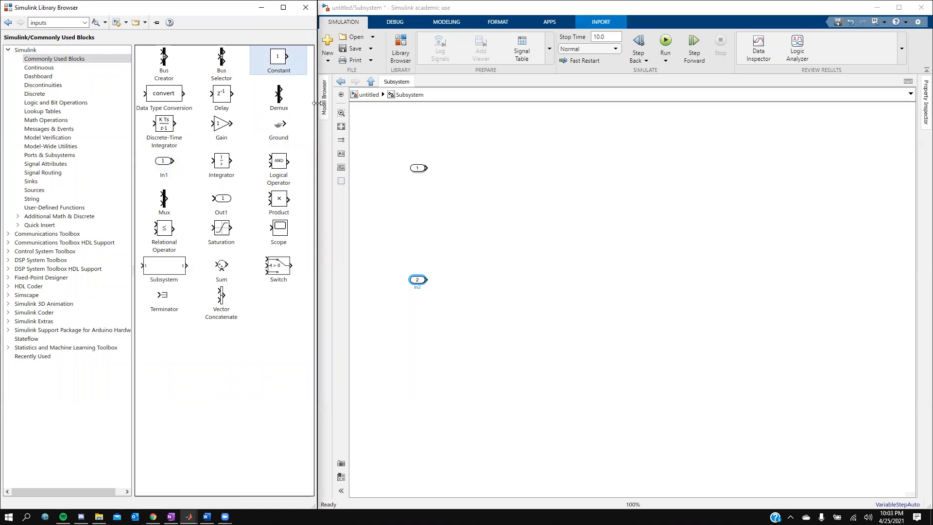
{"action": "left_click_drag", "start_coordinate": [280, 61], "coordinate": [430, 217]}
{"action": "key", "text": "ctrl+v"}
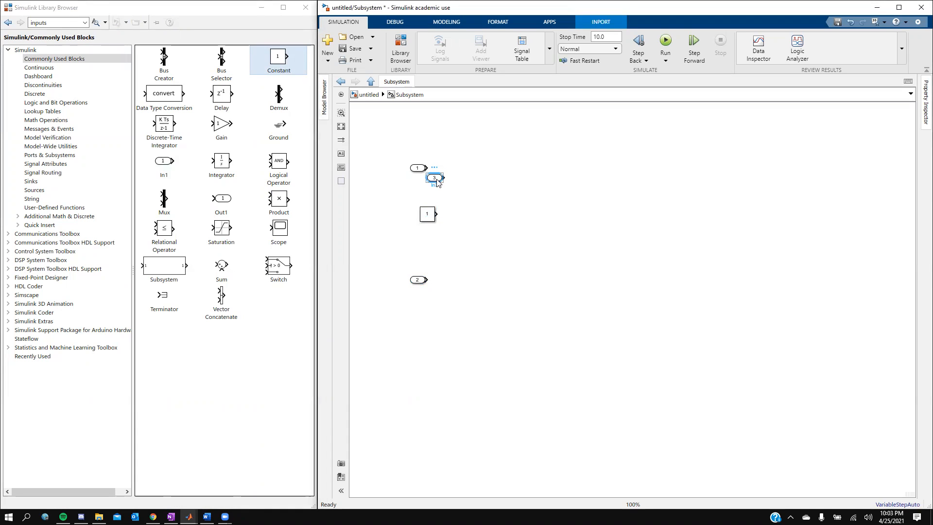
{"action": "key", "text": "Delete"}
- Copy the Constant twice, stacking the copies down the left side
{"action": "left_click", "coordinate": [430, 214]}
{"action": "key", "text": "ctrl+c"}
{"action": "key", "text": "ctrl+v"}
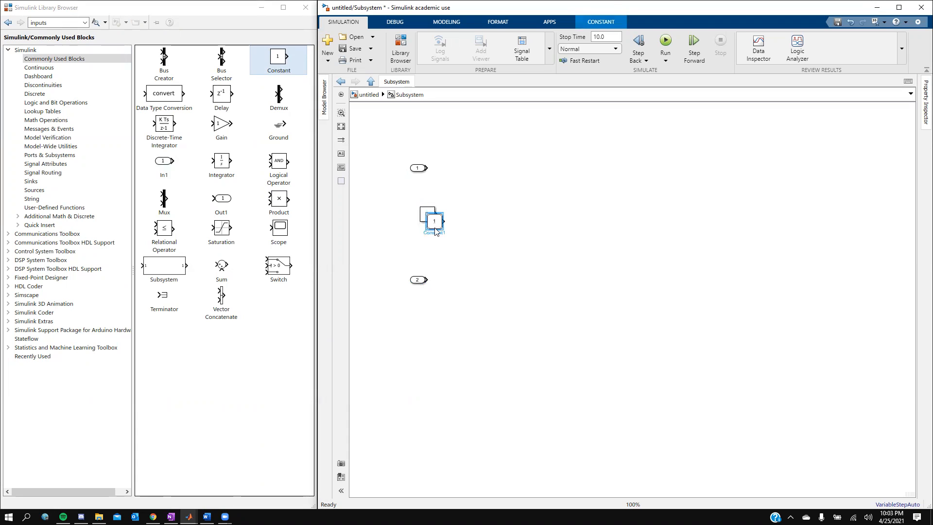
{"action": "left_click_drag", "start_coordinate": [435, 231], "coordinate": [430, 346]}
{"action": "key", "text": "ctrl+v"}
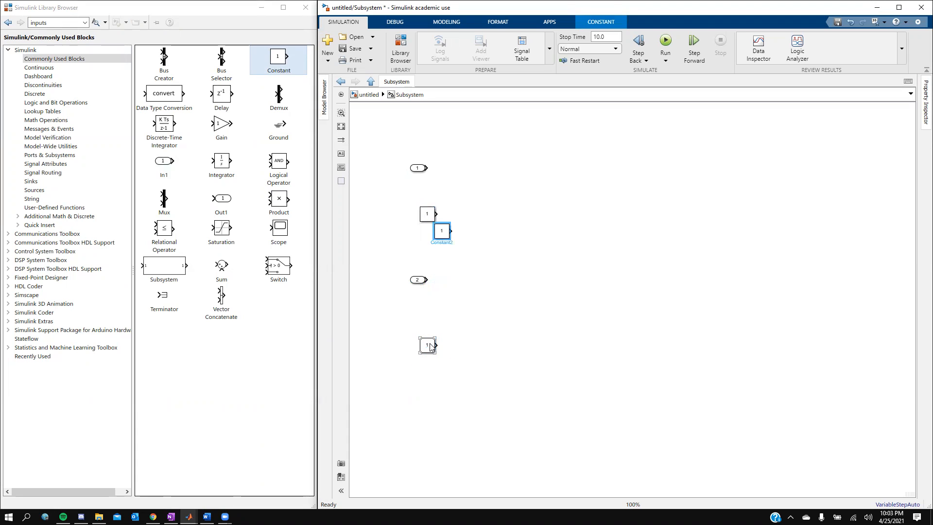
{"action": "left_click_drag", "start_coordinate": [442, 229], "coordinate": [428, 388]}
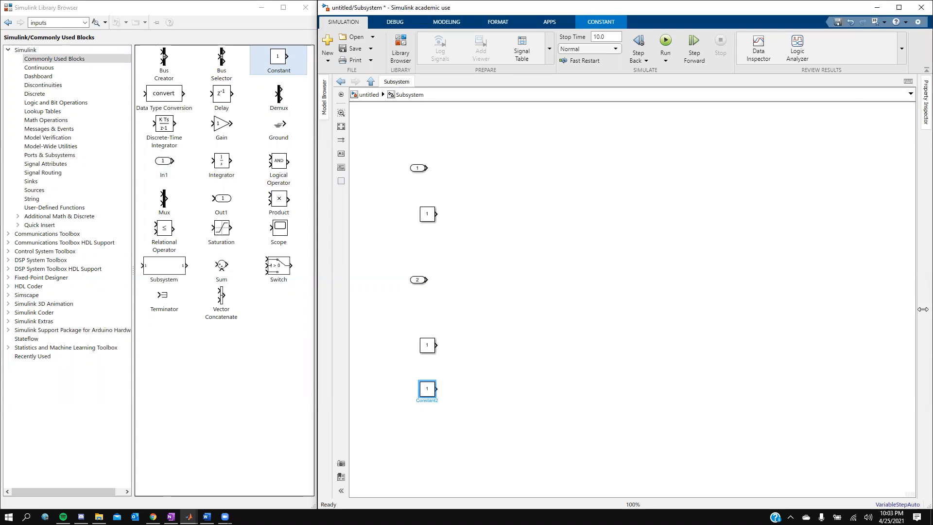
- Change the upper inport's port number to 2
{"action": "left_click", "coordinate": [418, 168]}
{"action": "double_click", "coordinate": [418, 169]}
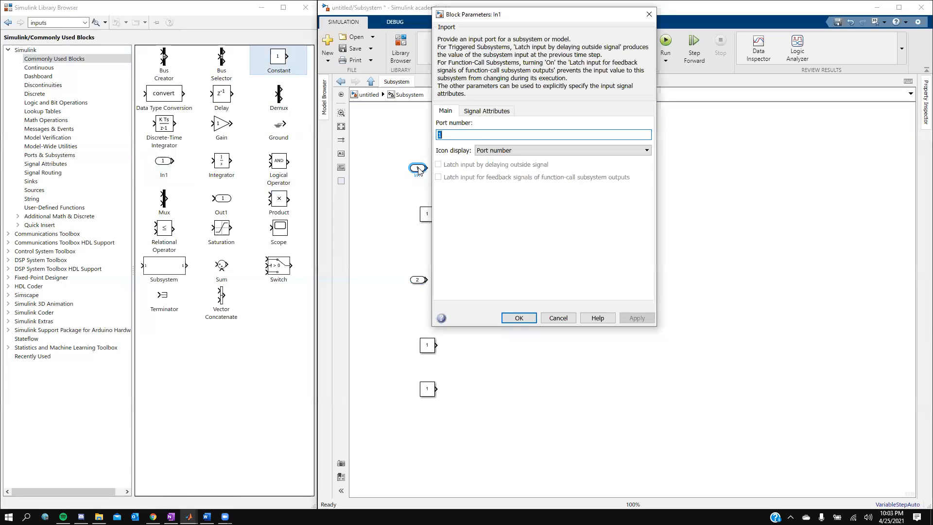
{"action": "type", "text": "2"}
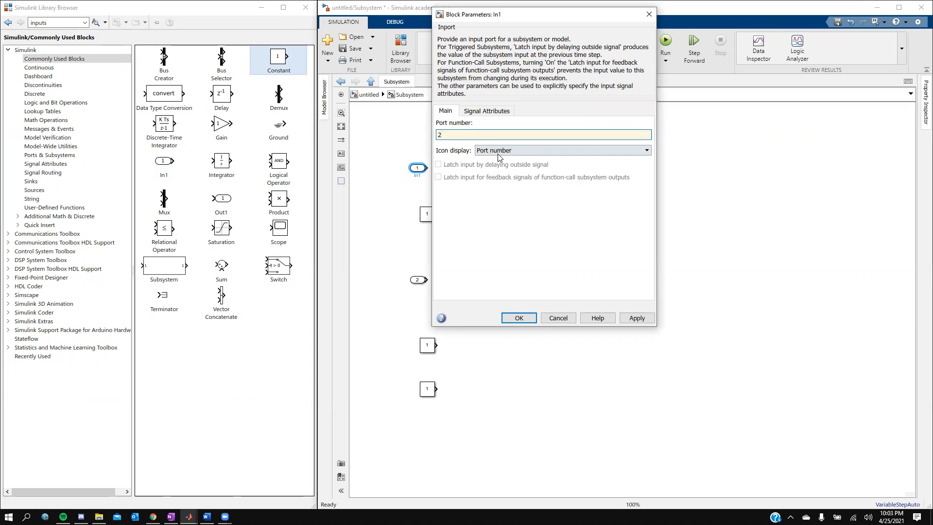
{"action": "left_click", "coordinate": [638, 318]}
{"action": "left_click", "coordinate": [519, 318]}
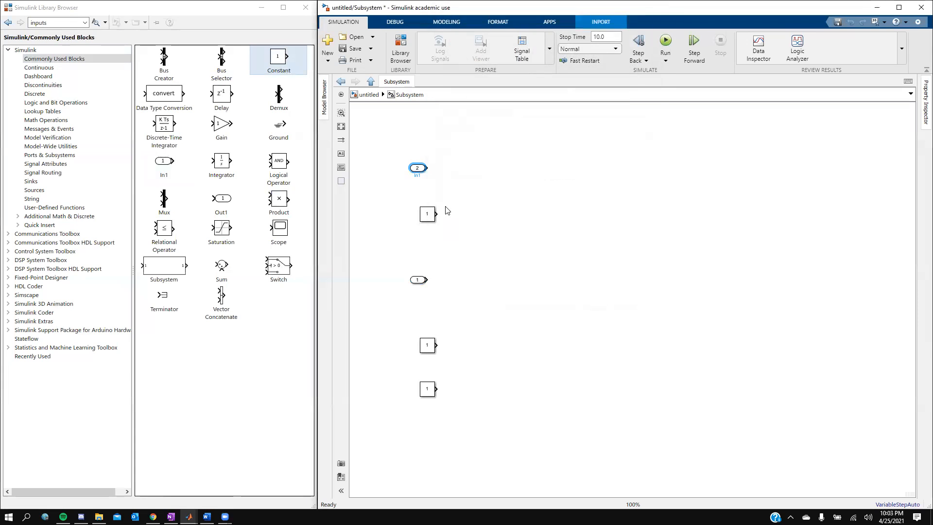
- Rename the port numbered 1 to ZL
{"action": "left_click", "coordinate": [417, 173]}
{"action": "left_click", "coordinate": [418, 281]}
{"action": "left_click", "coordinate": [417, 287]}
{"action": "key", "text": "BackSpace"}
{"action": "type", "text": "ZL"}
- Name the top constant N and the middle constant ZN
{"action": "left_click", "coordinate": [428, 216]}
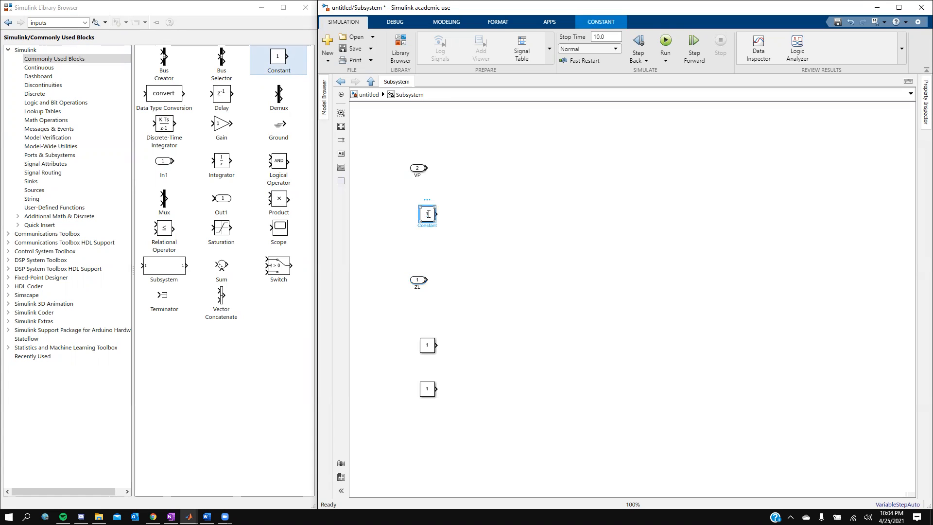
{"action": "left_click", "coordinate": [425, 225]}
{"action": "type", "text": "N"}
{"action": "left_click", "coordinate": [454, 243]}
{"action": "left_click", "coordinate": [427, 346]}
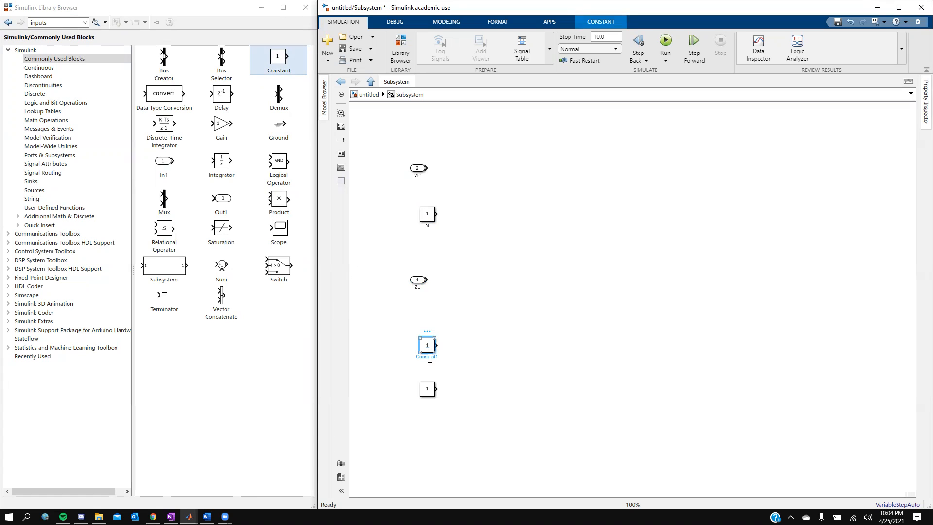
{"action": "double_click", "coordinate": [430, 358]}
{"action": "type", "text": "Z"}
{"action": "type", "text": "N"}
{"action": "left_click", "coordinate": [497, 356]}
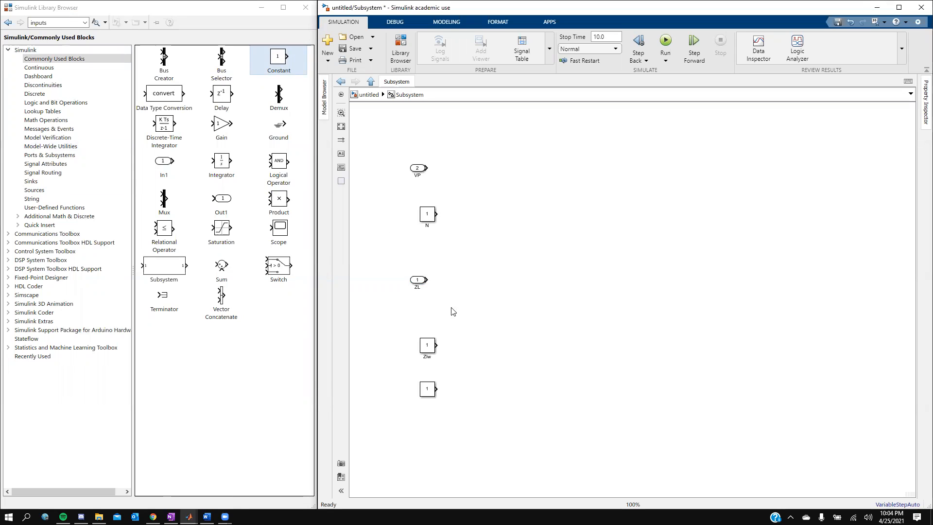
- Enter 0.5 as constant N's value in its parameters
{"action": "left_click", "coordinate": [425, 215]}
{"action": "left_click", "coordinate": [427, 216]}
{"action": "double_click", "coordinate": [426, 215]}
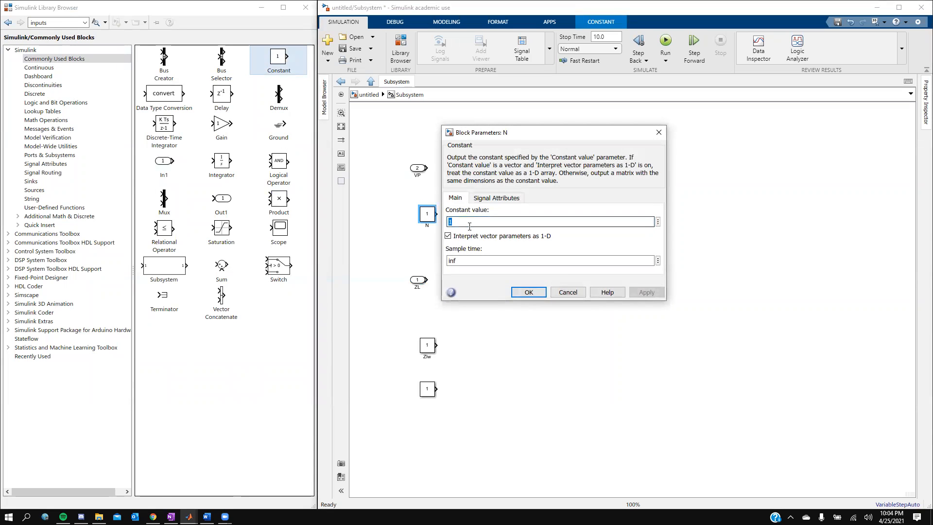
{"action": "type", "text": "0.5"}
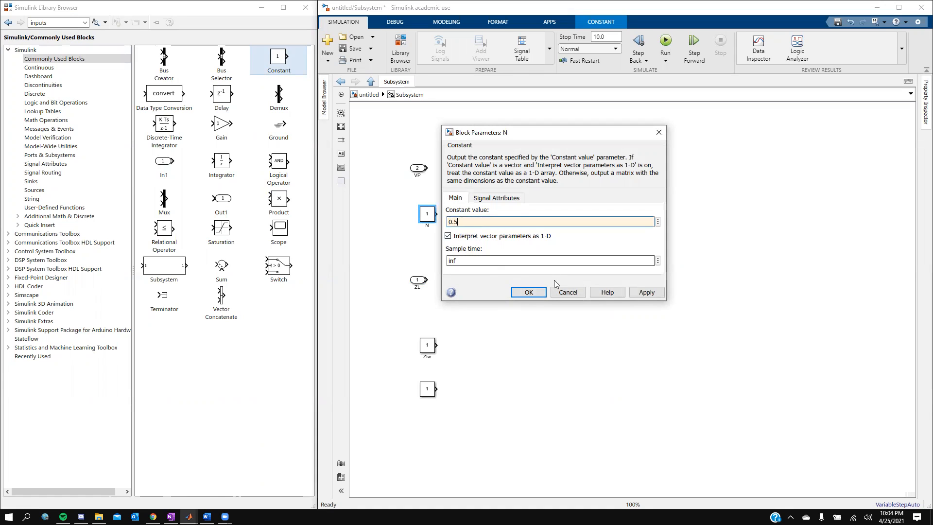
- Apply 0.5 to N, then edit the middle constant's name Ziw
{"action": "left_click", "coordinate": [651, 293]}
{"action": "left_click", "coordinate": [527, 293]}
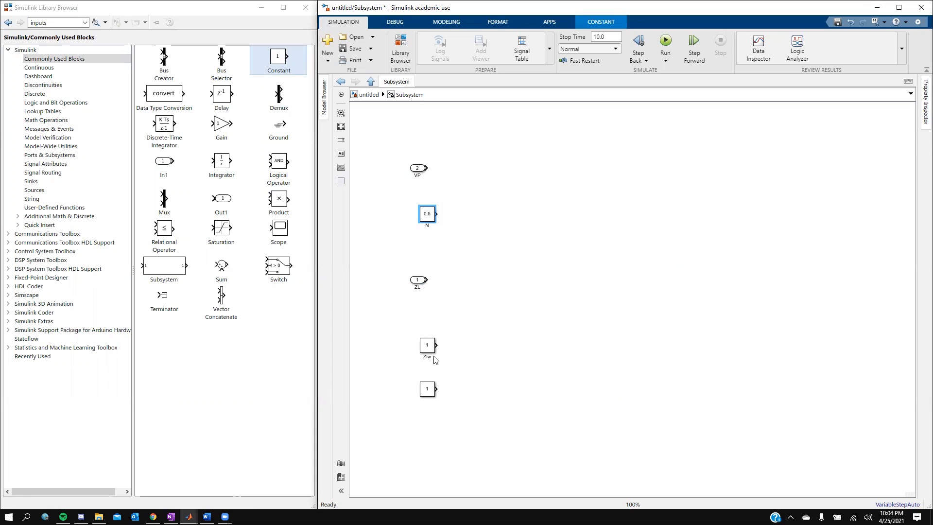
{"action": "double_click", "coordinate": [428, 345]}
{"action": "key", "text": "Return"}
{"action": "double_click", "coordinate": [427, 357]}
{"action": "left_click", "coordinate": [426, 359]}
{"action": "left_click", "coordinate": [463, 364]}
- Set the Ziw constant's value to 5+5i
{"action": "double_click", "coordinate": [428, 346]}
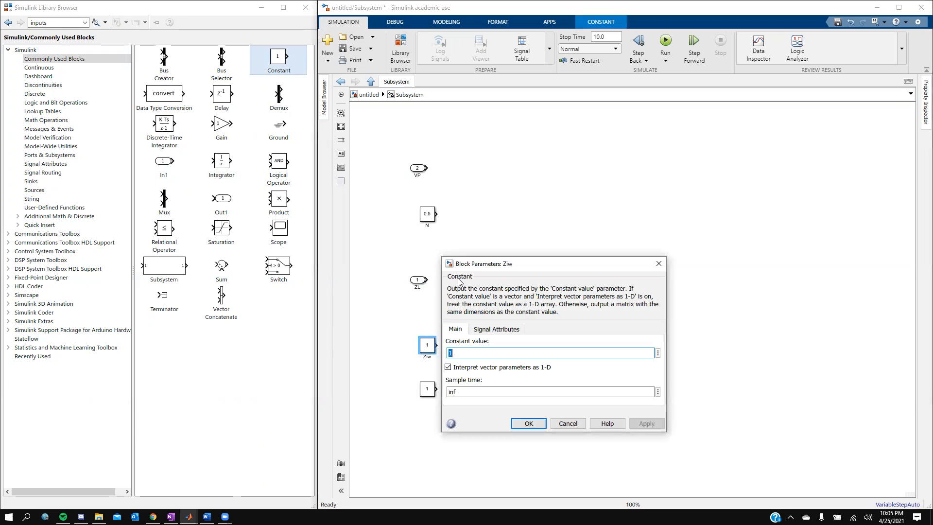
{"action": "type", "text": "5+5i"}
{"action": "left_click", "coordinate": [640, 427]}
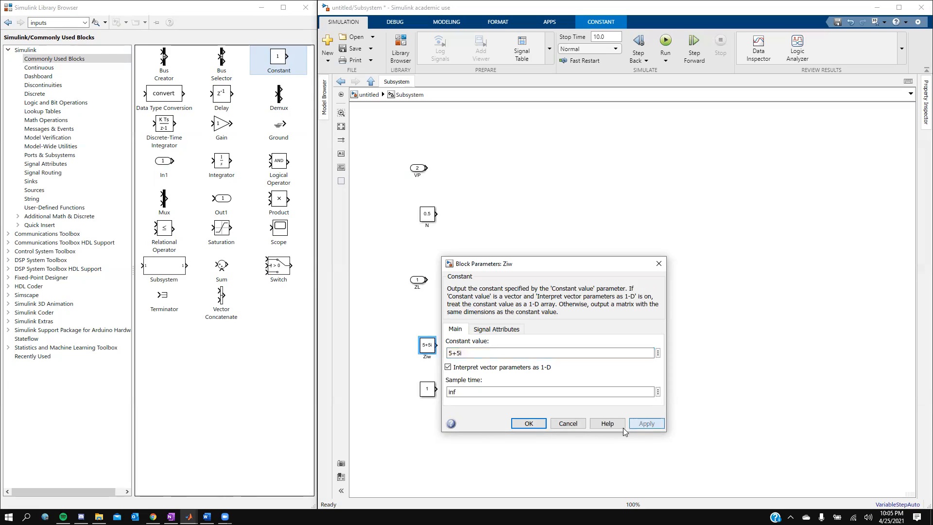
{"action": "left_click", "coordinate": [534, 427]}
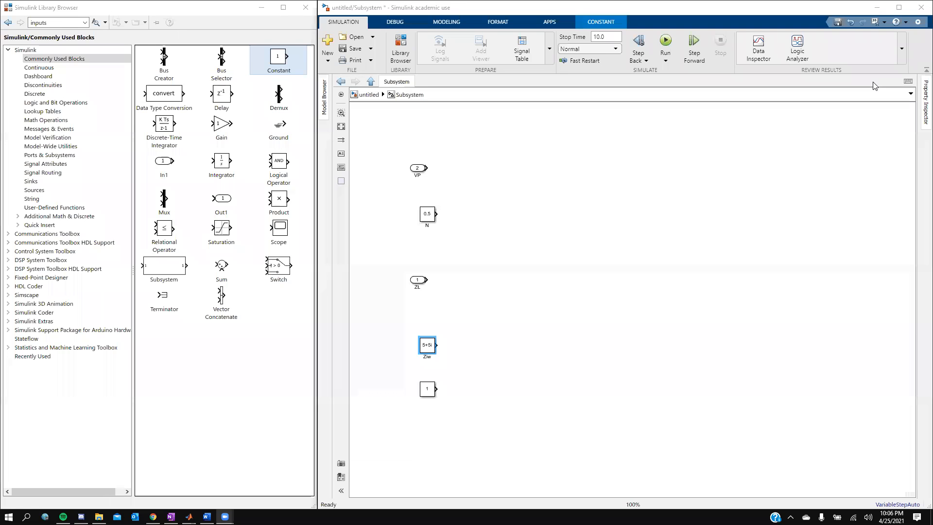
- Set the bottom constant's value to 1500+500i
{"action": "left_click", "coordinate": [428, 391]}
{"action": "double_click", "coordinate": [430, 392]}
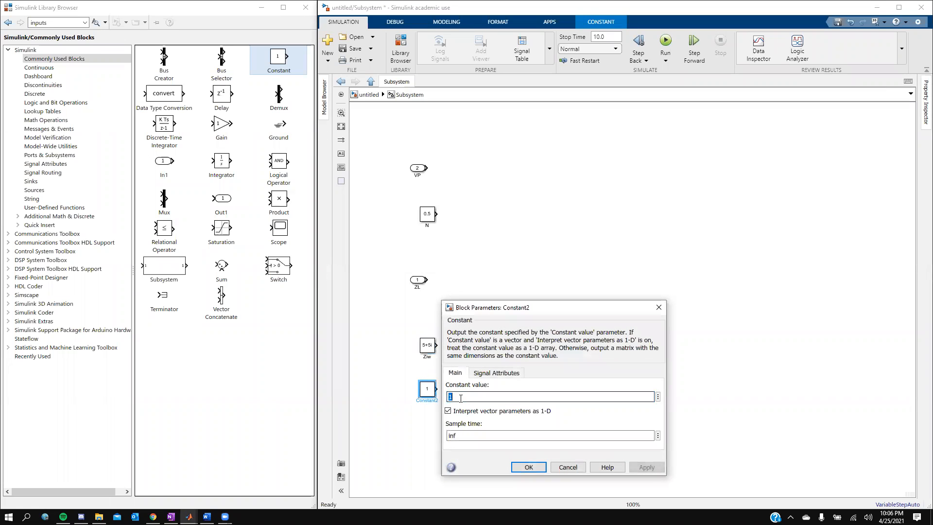
{"action": "type", "text": "1500+500"}
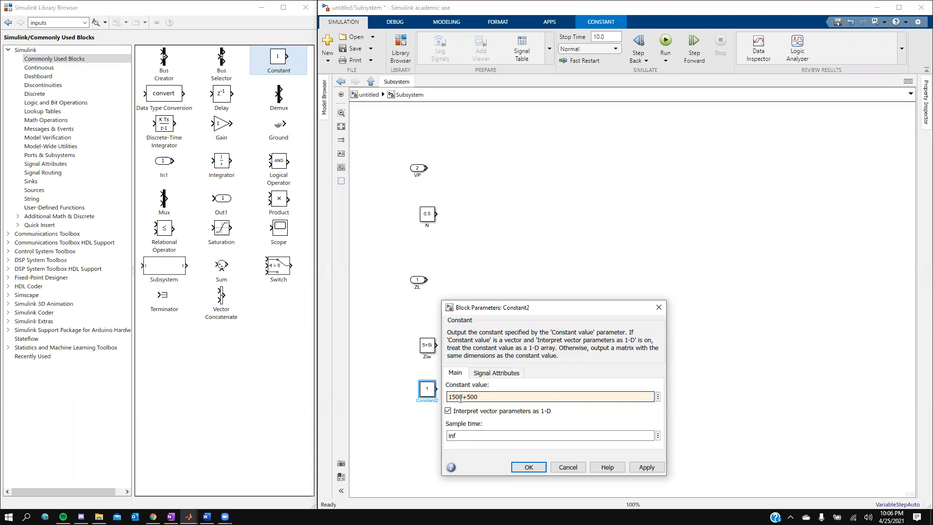
{"action": "type", "text": "i"}
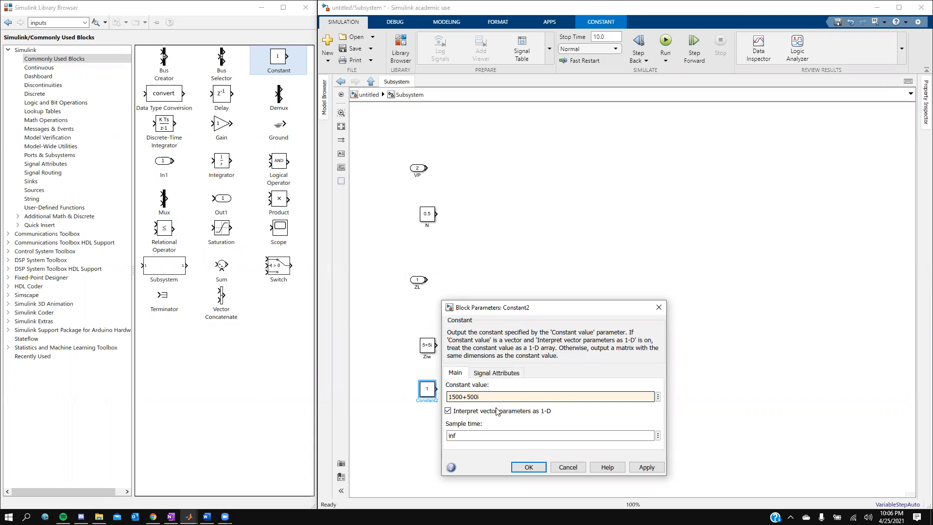
{"action": "left_click", "coordinate": [528, 467]}
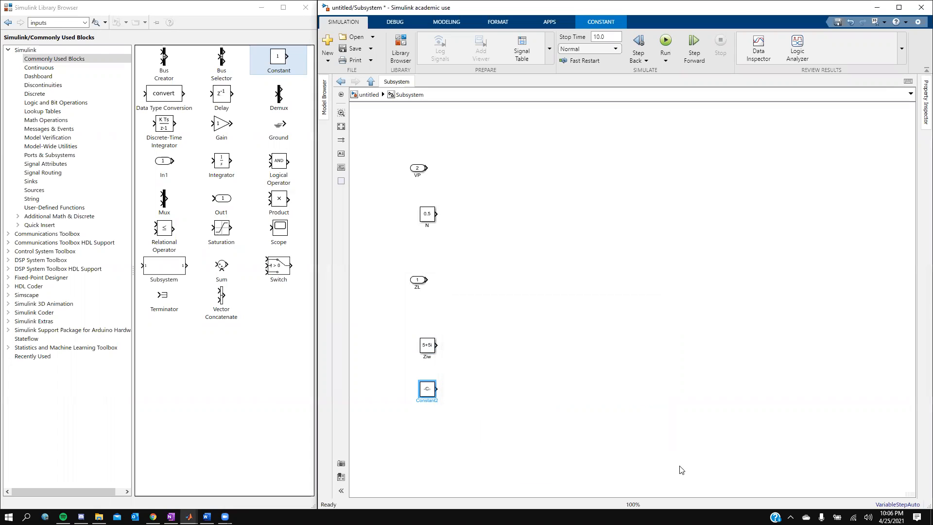
- Rename the bottom constant to Zi and enlarge it so its full value shows
{"action": "double_click", "coordinate": [428, 399]}
{"action": "key", "text": "BackSpace"}
{"action": "type", "text": "Zi"}
{"action": "left_click", "coordinate": [431, 409]}
{"action": "mouse_move", "coordinate": [434, 394]}
{"action": "left_mouse_down"}
{"action": "mouse_move", "coordinate": [451, 399]}
{"action": "mouse_move", "coordinate": [447, 389]}
{"action": "left_mouse_up"}
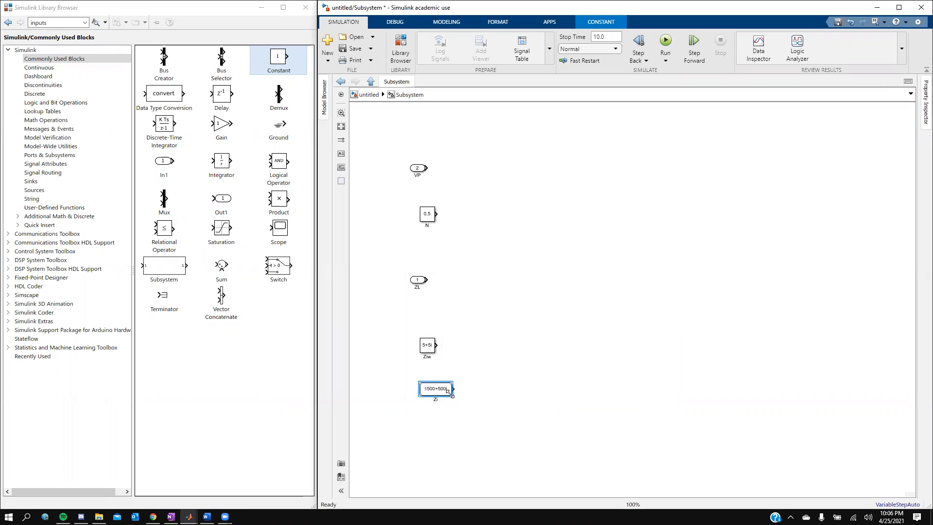
- Search the block library for 'abs' and add an Abs block to the subsystem
{"action": "left_click", "coordinate": [69, 24]}
{"action": "type", "text": "abs"}
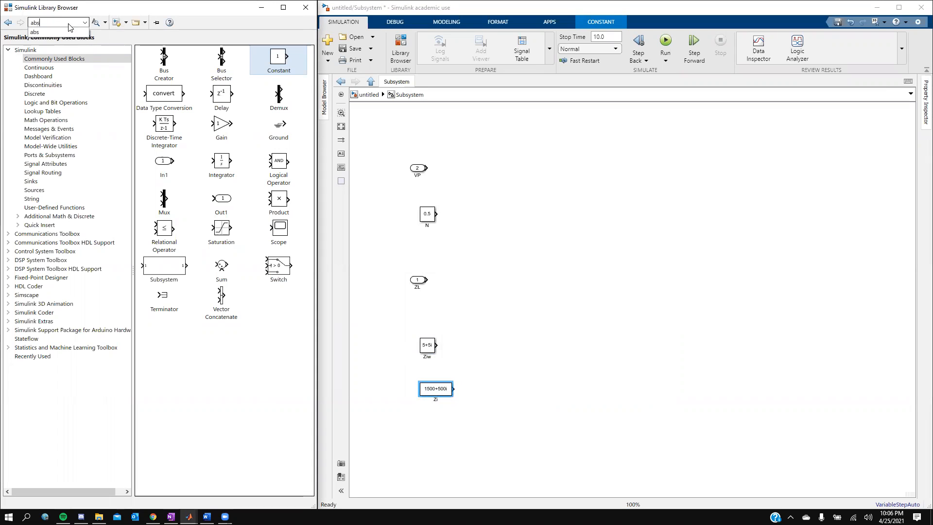
{"action": "key", "text": "Return"}
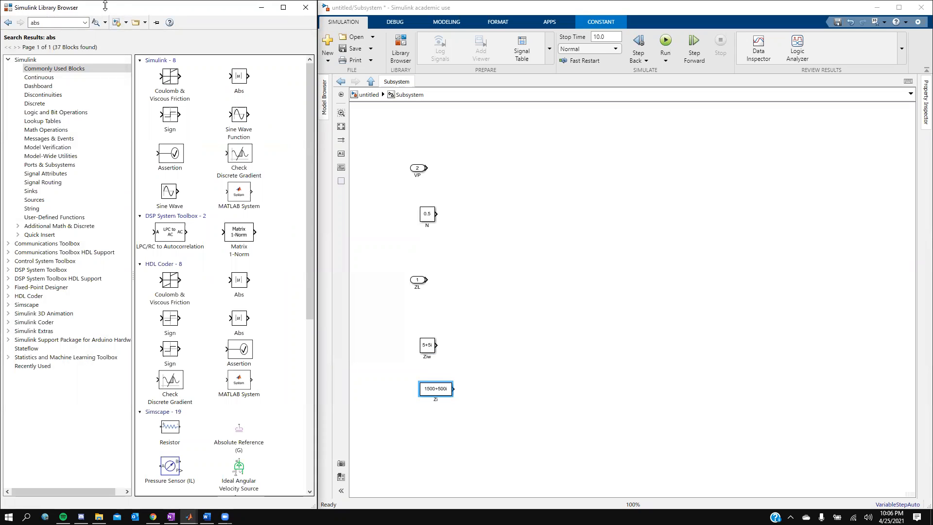
{"action": "left_click", "coordinate": [240, 79]}
{"action": "double_click", "coordinate": [242, 79]}
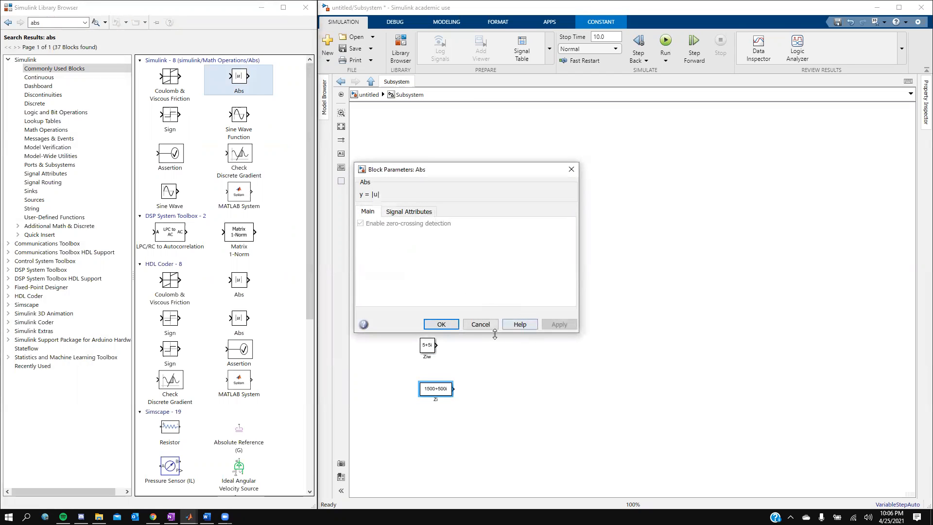
{"action": "left_click", "coordinate": [482, 325]}
{"action": "left_click_drag", "start_coordinate": [236, 85], "coordinate": [524, 269]}
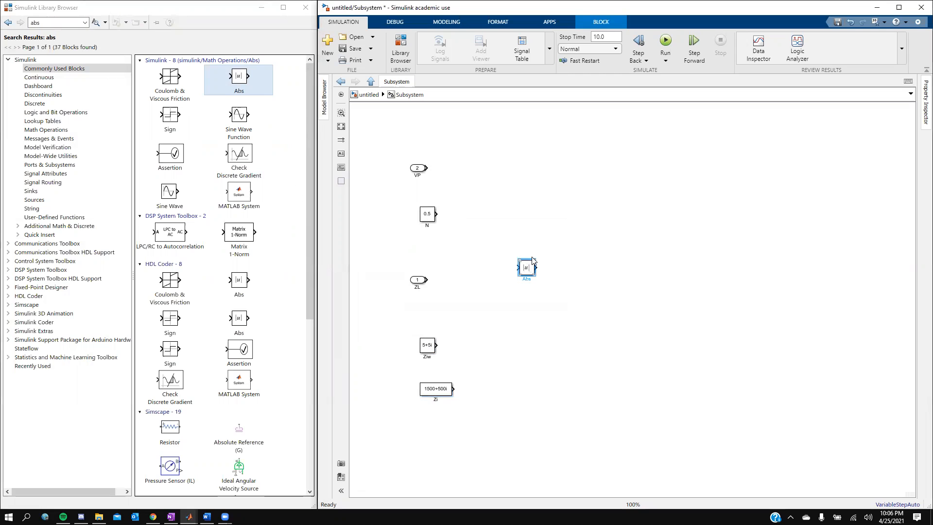
- Duplicate the Abs block below the original
{"action": "left_click", "coordinate": [533, 257]}
{"action": "left_click", "coordinate": [531, 267]}
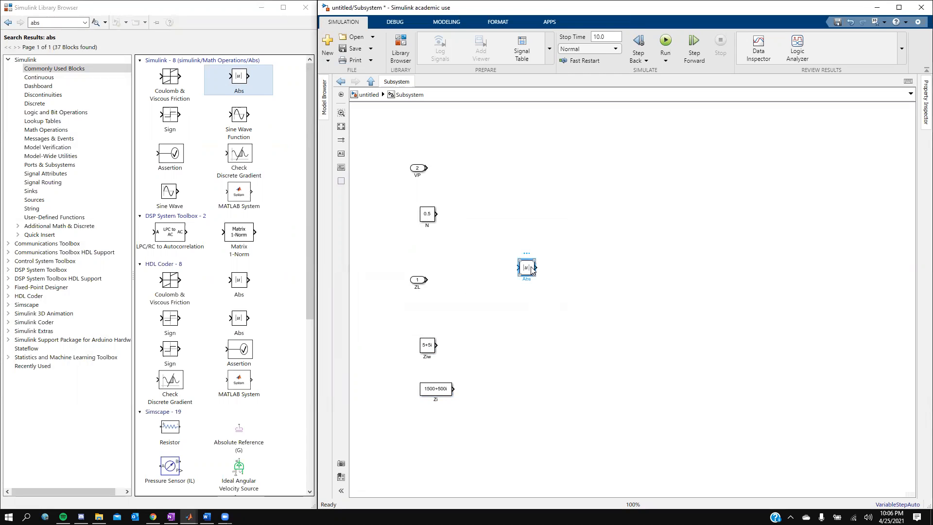
{"action": "left_click_drag", "start_coordinate": [532, 270], "coordinate": [526, 374]}
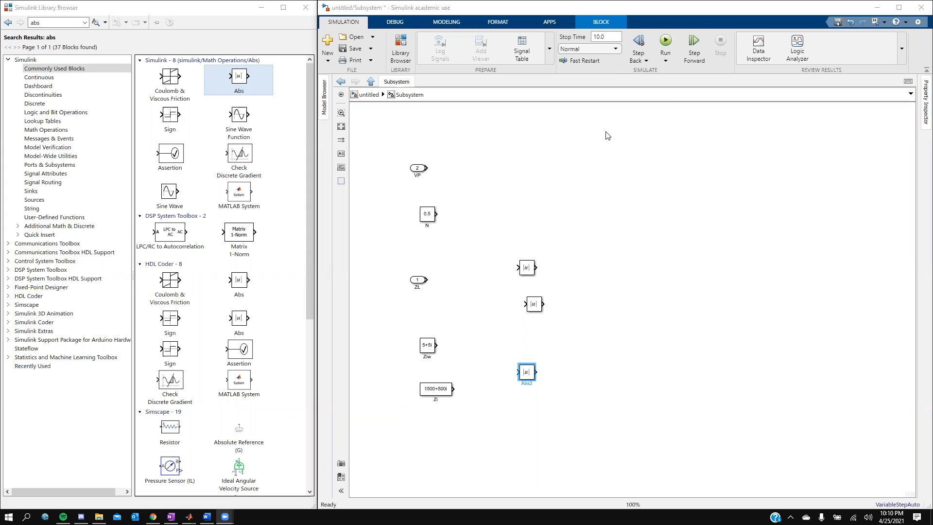
- Rename the upper Abs block to |Zw and edit the middle Abs block's name
{"action": "left_click", "coordinate": [527, 277]}
{"action": "double_click", "coordinate": [527, 278]}
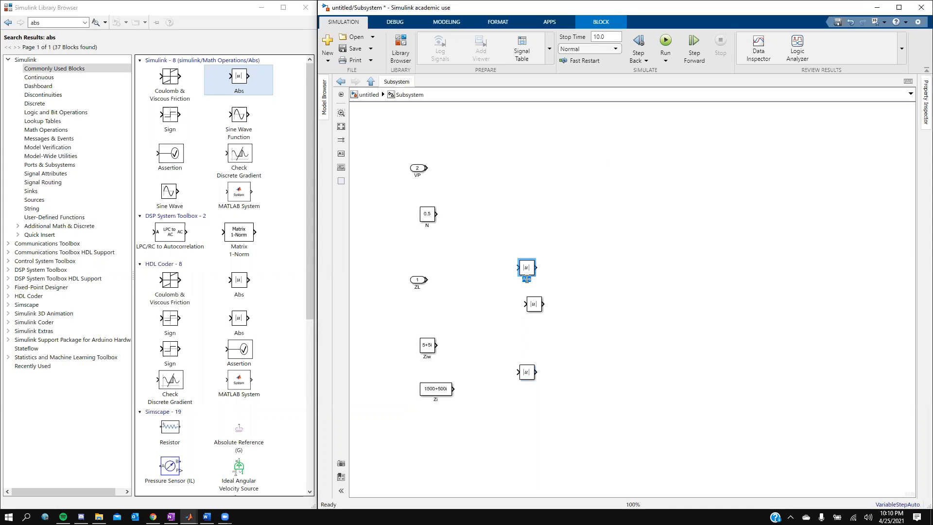
{"action": "key", "text": "BackSpace"}
{"action": "key", "text": "BackSpace"}
{"action": "key", "text": "BackSpace"}
{"action": "type", "text": "|Zw"}
{"action": "left_click", "coordinate": [540, 309]}
{"action": "double_click", "coordinate": [533, 315]}
{"action": "key", "text": "BackSpace"}
- Rename the bottom Abs block from Abs2 to |Zi|
{"action": "left_click", "coordinate": [527, 383]}
{"action": "double_click", "coordinate": [526, 383]}
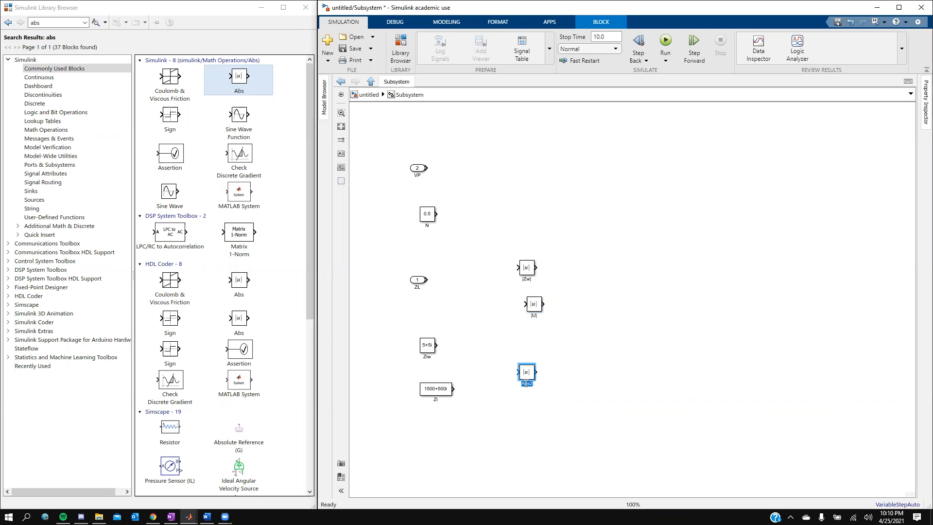
{"action": "key", "text": "BackSpace"}
{"action": "type", "text": "|Zi|"}
- Line up |Zi|, |U| and |Zw| beside the Zi, ZL and Ziw constants
{"action": "left_click", "coordinate": [568, 396]}
{"action": "left_click_drag", "start_coordinate": [528, 373], "coordinate": [493, 405]}
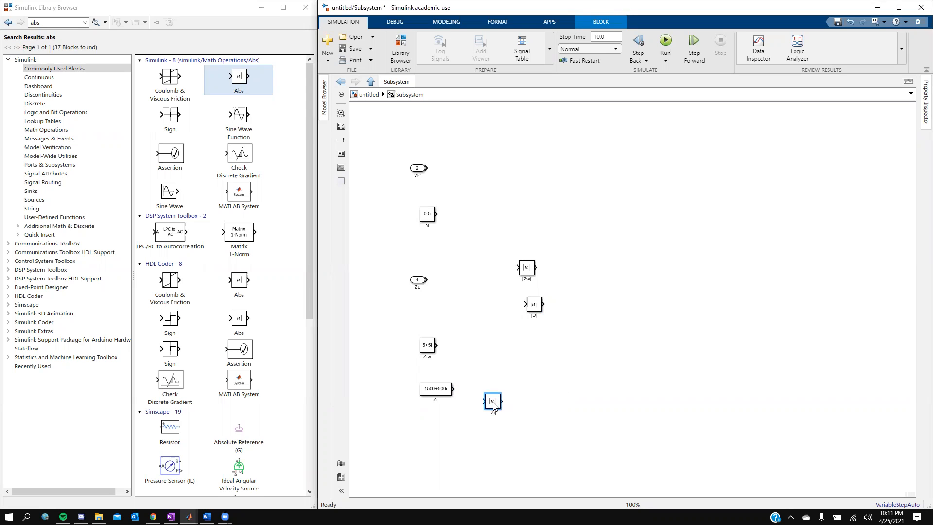
{"action": "left_click_drag", "start_coordinate": [537, 308], "coordinate": [496, 351]}
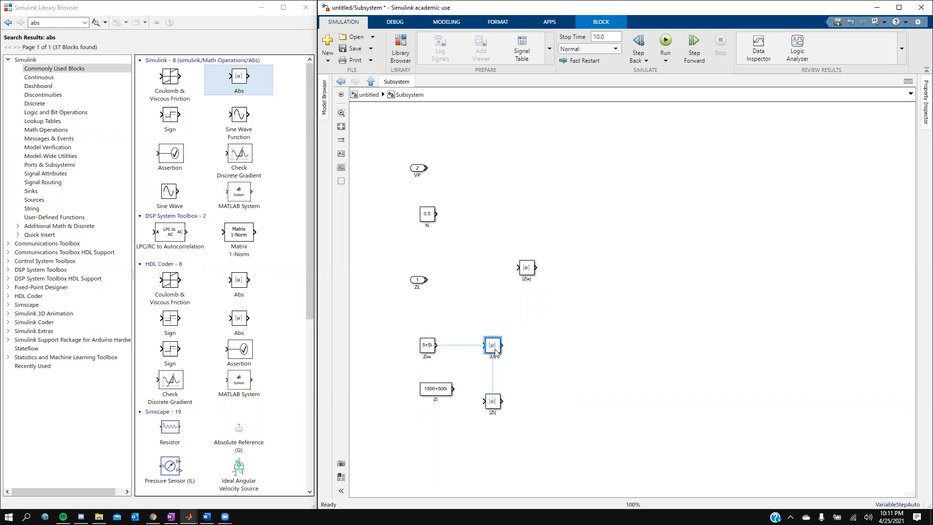
{"action": "mouse_move", "coordinate": [428, 346]}
{"action": "left_mouse_down"}
{"action": "mouse_move", "coordinate": [435, 312]}
{"action": "mouse_move", "coordinate": [429, 370]}
{"action": "mouse_move", "coordinate": [437, 356]}
{"action": "left_mouse_up"}
{"action": "left_click_drag", "start_coordinate": [493, 347], "coordinate": [492, 355]}
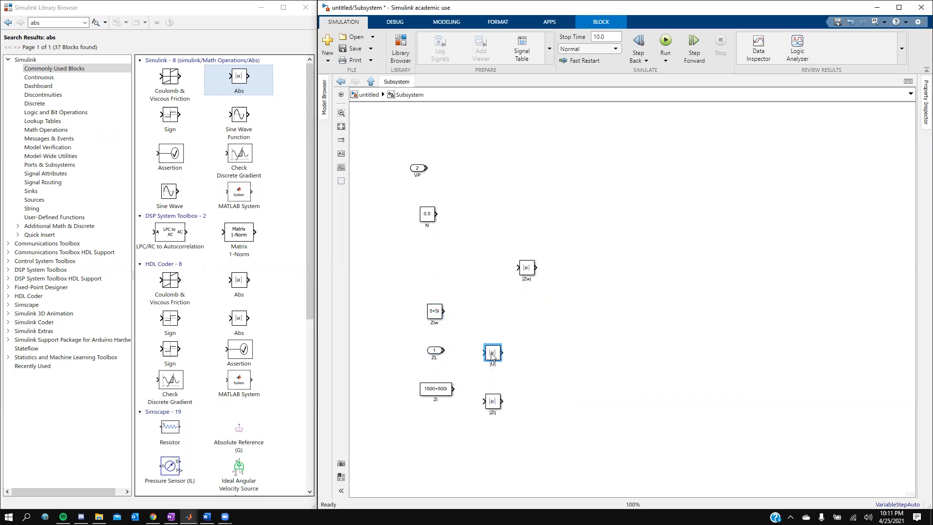
{"action": "left_click", "coordinate": [445, 350]}
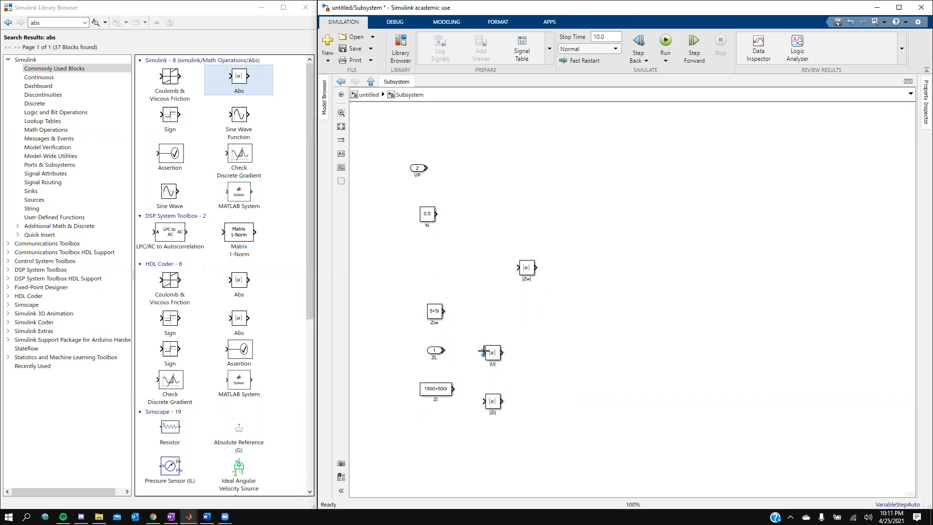
{"action": "left_click_drag", "start_coordinate": [529, 271], "coordinate": [499, 316]}
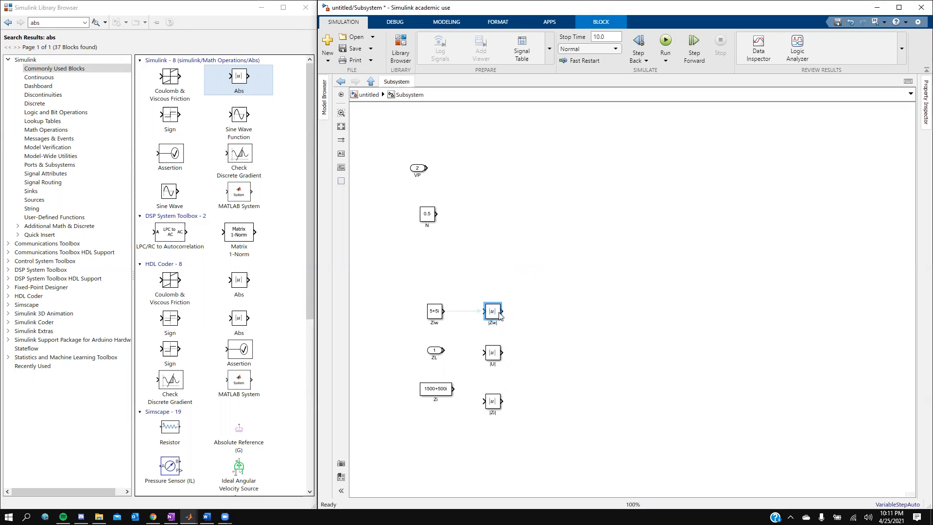
- Wire Ziw to |Zw|, ZL to |U| and Zi to |Zi|
{"action": "left_click", "coordinate": [445, 311]}
{"action": "left_click_drag", "start_coordinate": [482, 311], "coordinate": [483, 311]}
{"action": "left_click", "coordinate": [455, 350]}
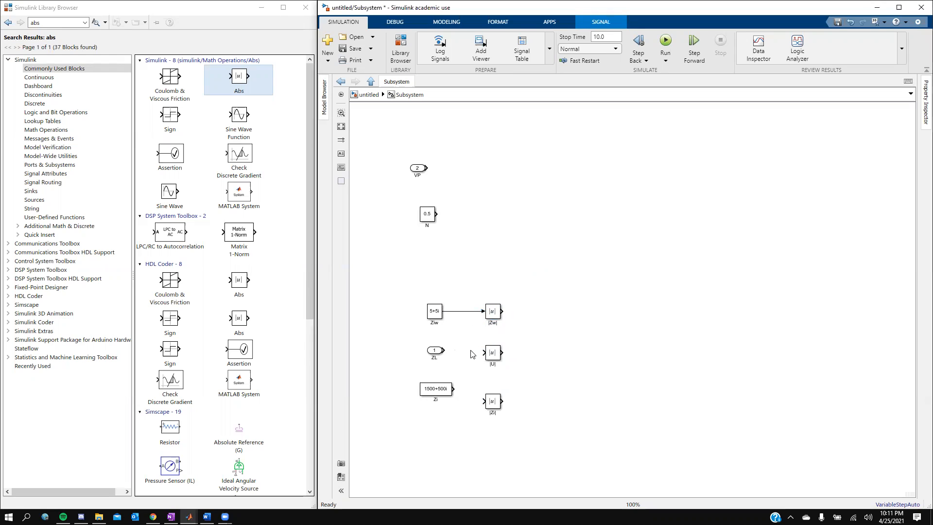
{"action": "left_click_drag", "start_coordinate": [484, 352], "coordinate": [445, 350]}
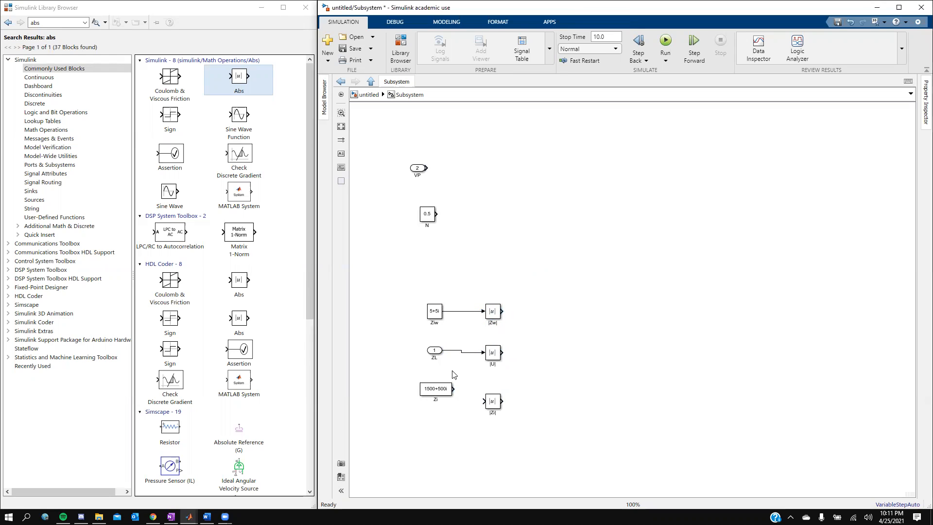
{"action": "left_click_drag", "start_coordinate": [455, 388], "coordinate": [493, 350]}
{"action": "left_click", "coordinate": [496, 392]}
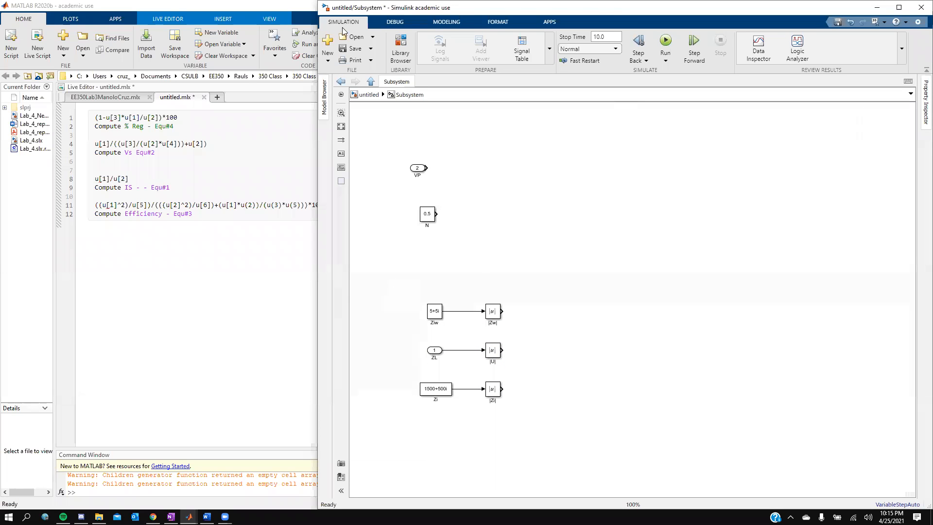
- Search the library for 'function' and place a MATLAB Function block in the subsystem
{"action": "left_click", "coordinate": [402, 49]}
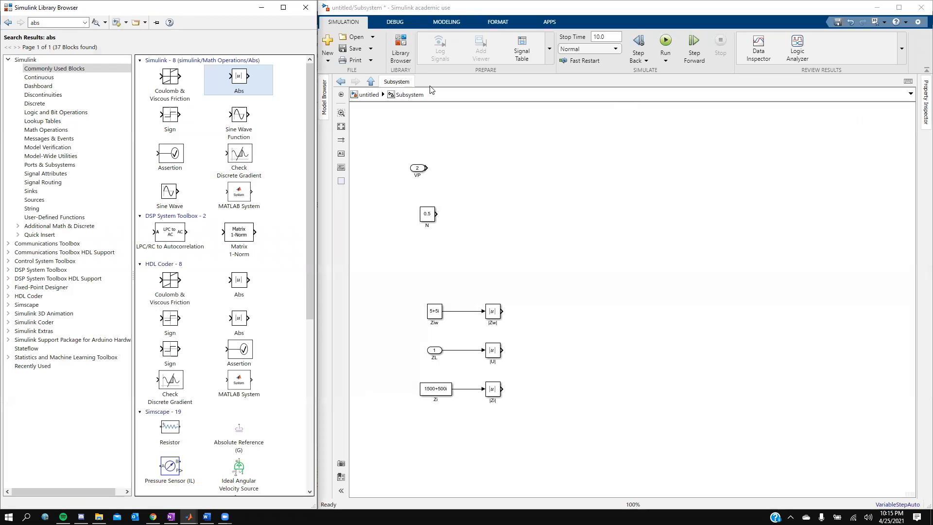
{"action": "left_click", "coordinate": [49, 23]}
{"action": "type", "text": "function"}
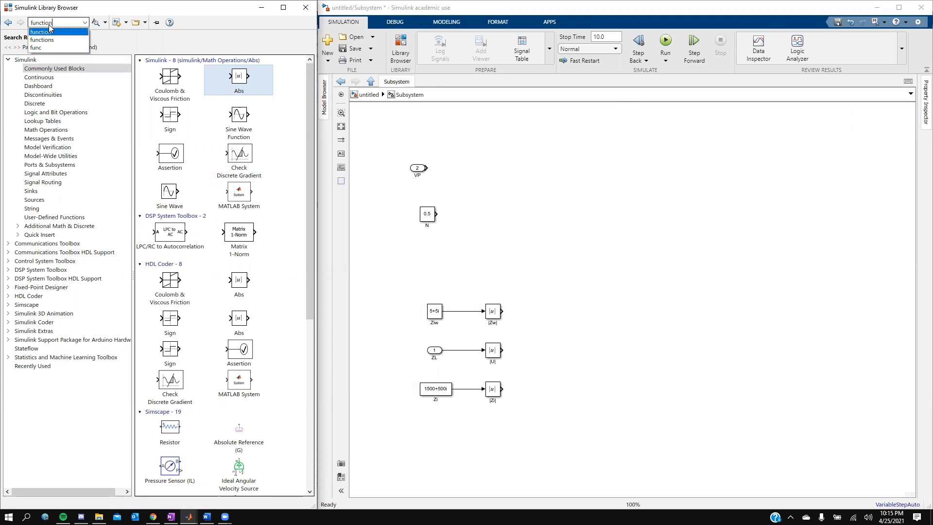
{"action": "key", "text": "Return"}
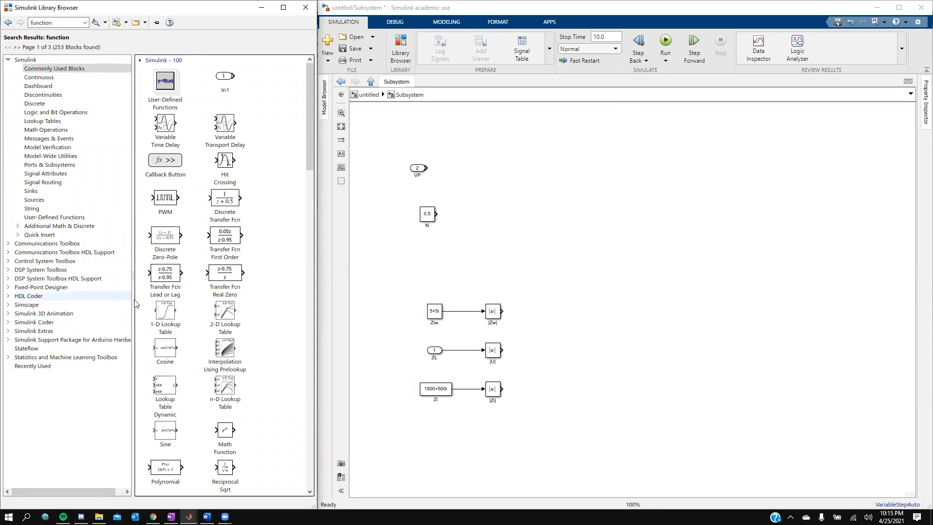
{"action": "scroll", "coordinate": [226, 282], "scroll_direction": "down", "scroll_amount": 9}
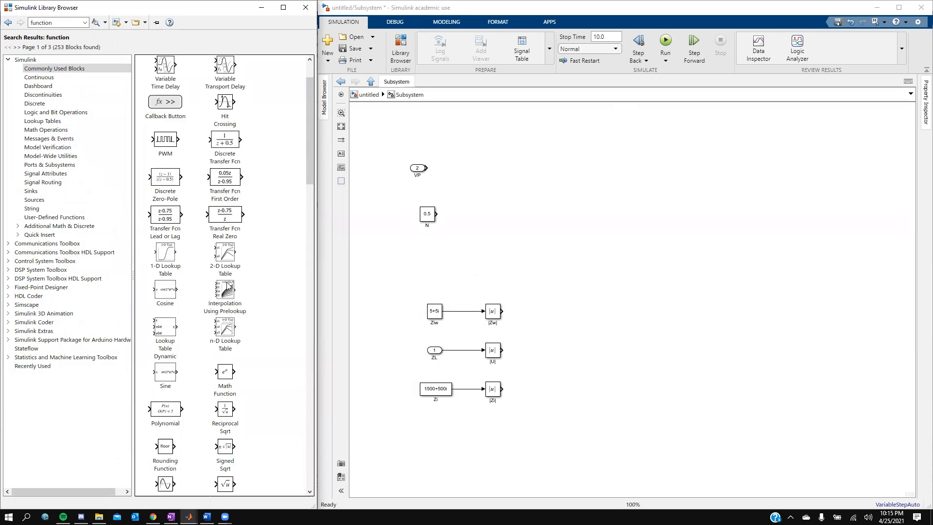
{"action": "scroll", "coordinate": [226, 288], "scroll_direction": "down", "scroll_amount": 3}
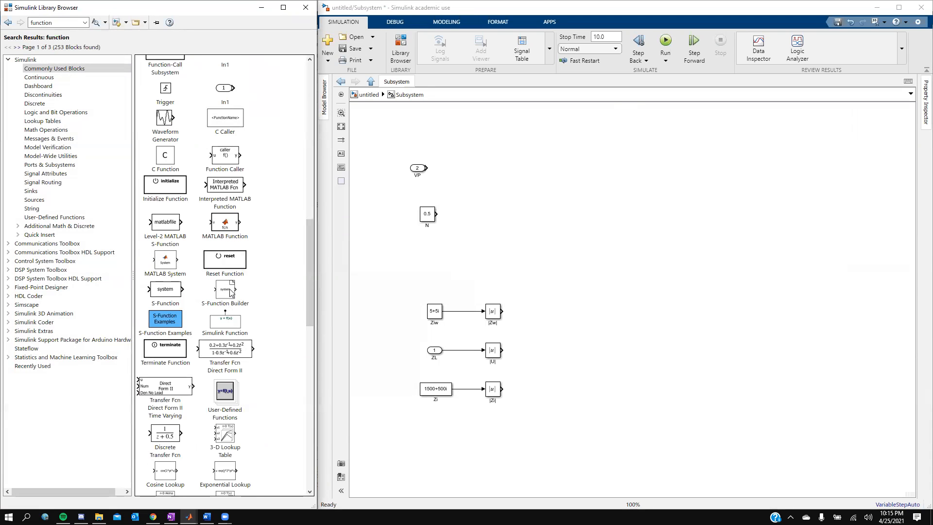
{"action": "left_click_drag", "start_coordinate": [226, 223], "coordinate": [575, 310]}
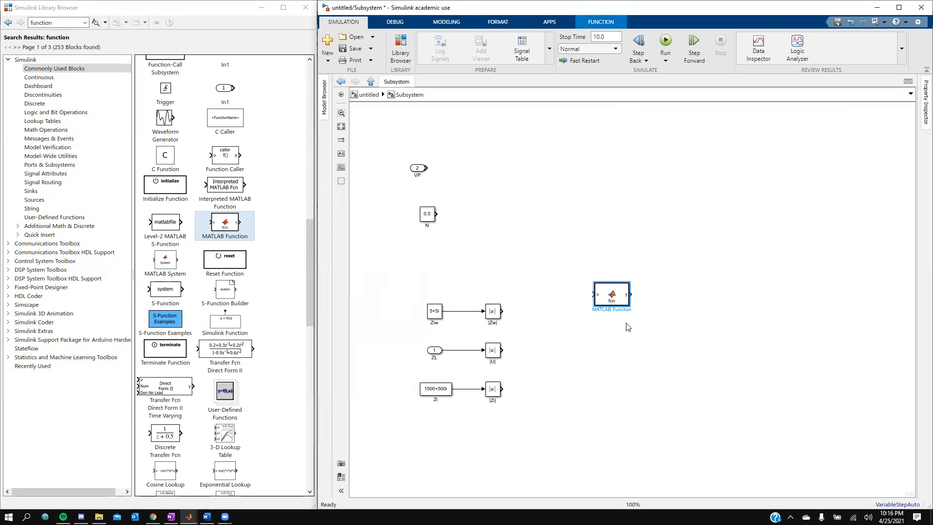
- Paste three copies of the MATLAB Function block and stack all four in a column
{"action": "left_click_drag", "start_coordinate": [609, 299], "coordinate": [650, 256]}
{"action": "key", "text": "ctrl+v"}
{"action": "key", "text": "ctrl+v"}
{"action": "key", "text": "ctrl+v"}
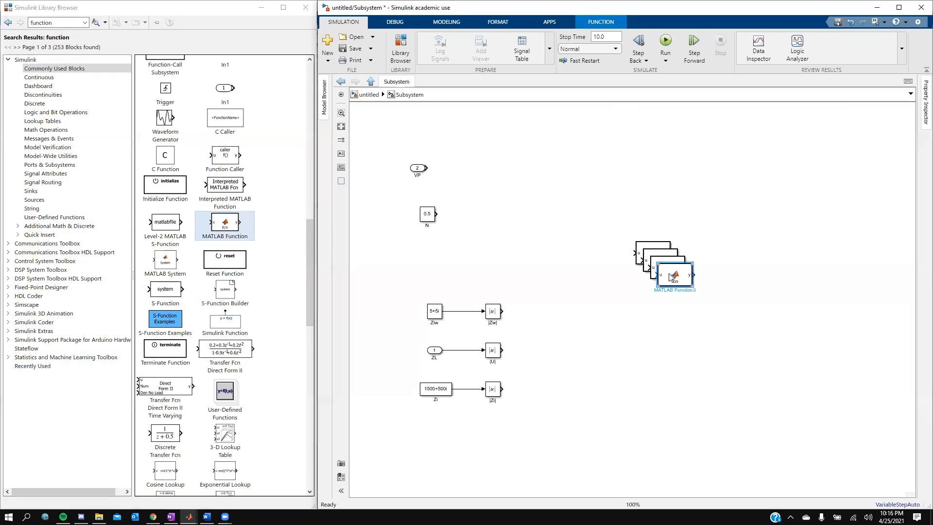
{"action": "left_click_drag", "start_coordinate": [666, 278], "coordinate": [674, 353]}
{"action": "mouse_move", "coordinate": [673, 281]}
{"action": "left_mouse_down"}
{"action": "mouse_move", "coordinate": [695, 317]}
{"action": "mouse_move", "coordinate": [686, 272]}
{"action": "mouse_move", "coordinate": [688, 282]}
{"action": "left_mouse_up"}
{"action": "left_click_drag", "start_coordinate": [651, 247], "coordinate": [693, 195]}
{"action": "left_click_drag", "start_coordinate": [680, 280], "coordinate": [695, 241]}
{"action": "left_click_drag", "start_coordinate": [682, 305], "coordinate": [699, 283]}
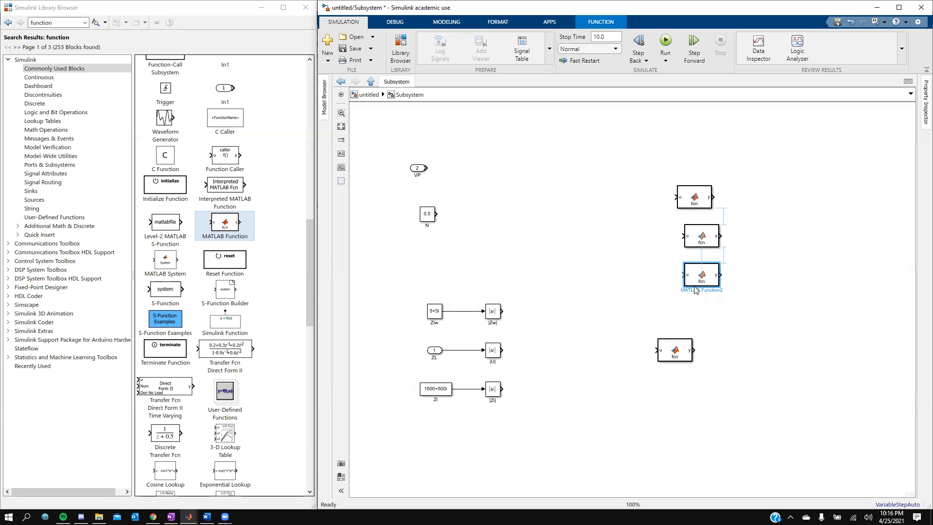
{"action": "left_click_drag", "start_coordinate": [681, 353], "coordinate": [708, 330]}
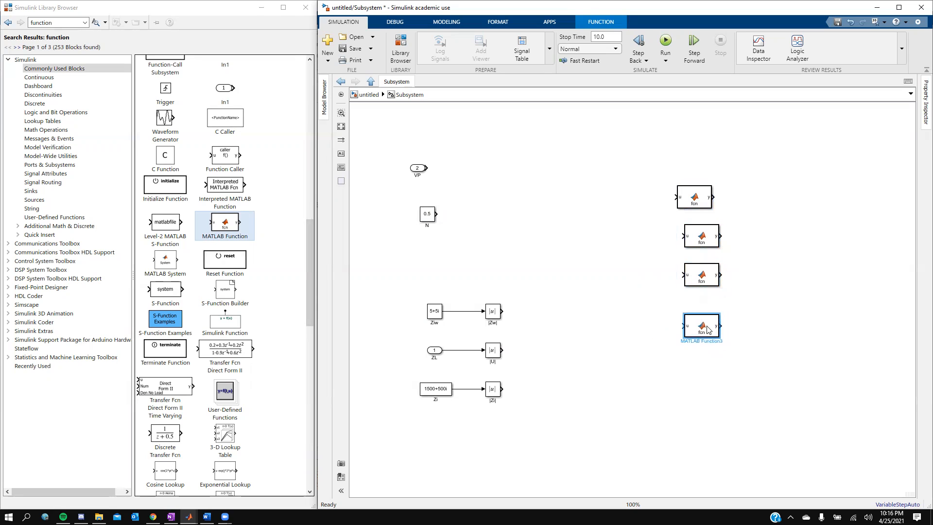
{"action": "left_click", "coordinate": [703, 203]}
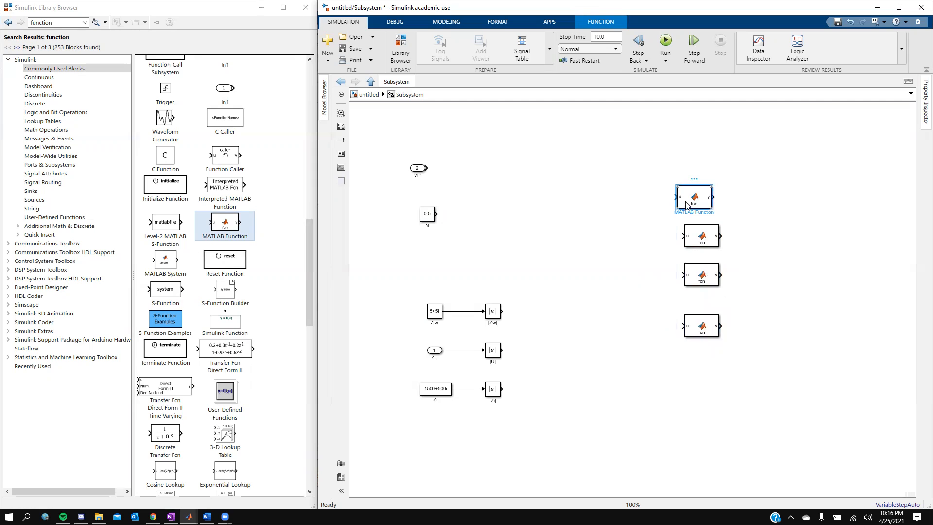
- Open the top block's default y = fcn(u) code, then return to the Simulink subsystem
{"action": "double_click", "coordinate": [690, 197]}
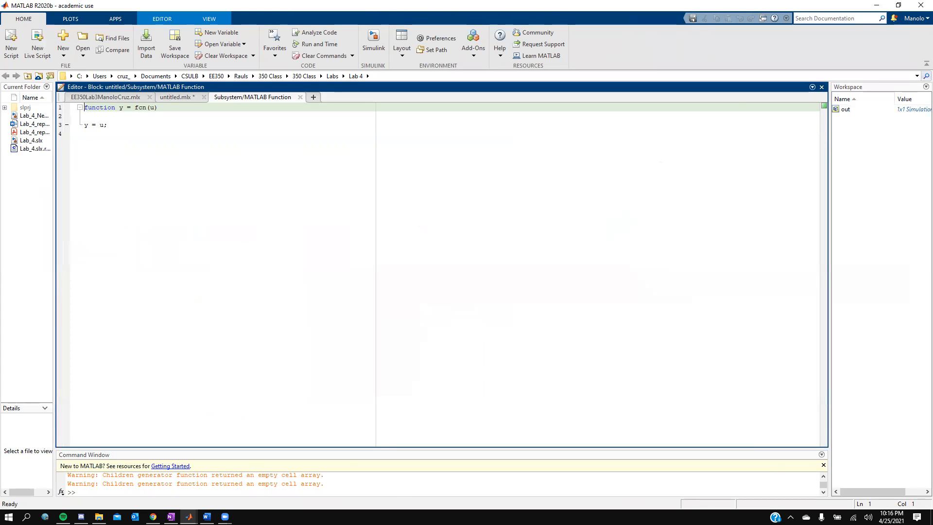
{"action": "left_click", "coordinate": [746, 86]}
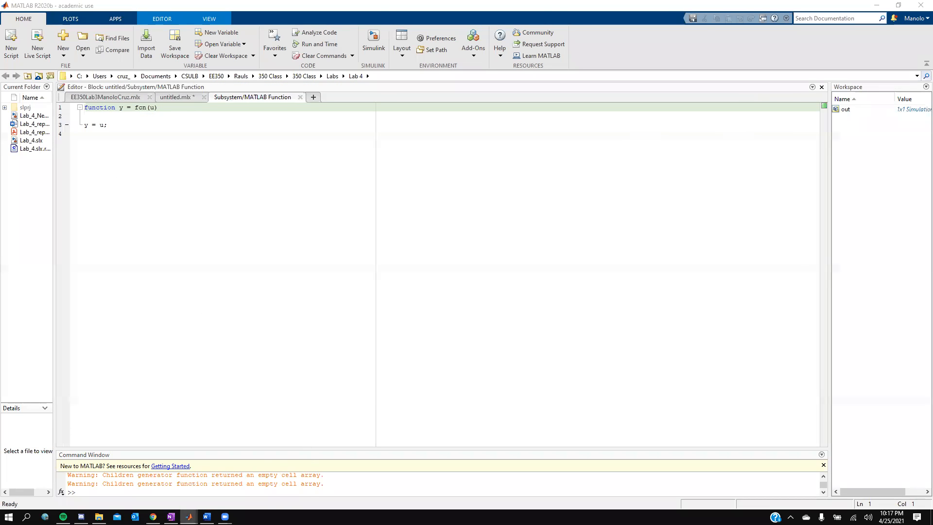
{"action": "left_click", "coordinate": [189, 517]}
{"action": "left_click", "coordinate": [221, 480]}
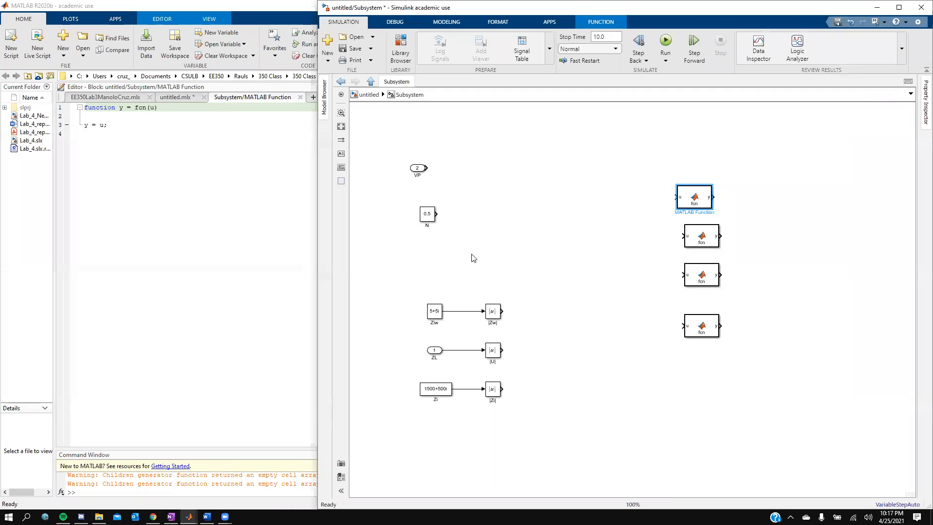
- Reopen the Library Browser and replace the 'function' search with 'fcn'
{"action": "left_click", "coordinate": [398, 52]}
{"action": "double_click", "coordinate": [62, 22]}
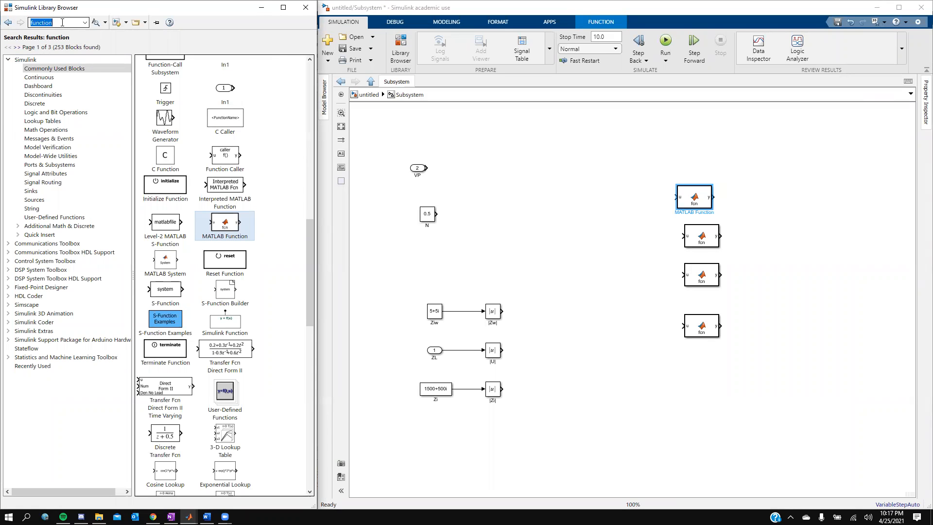
{"action": "scroll", "coordinate": [209, 219], "scroll_direction": "up", "scroll_amount": 10}
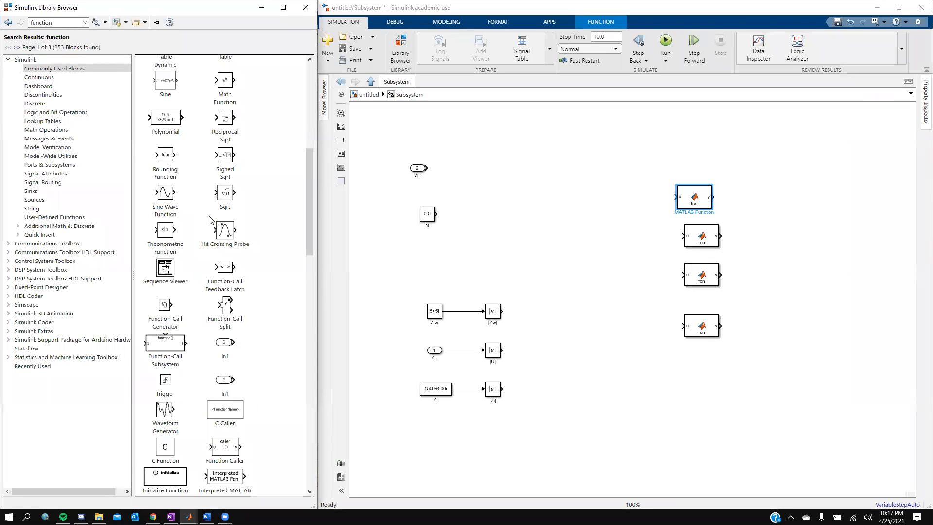
{"action": "scroll", "coordinate": [209, 220], "scroll_direction": "up", "scroll_amount": 12}
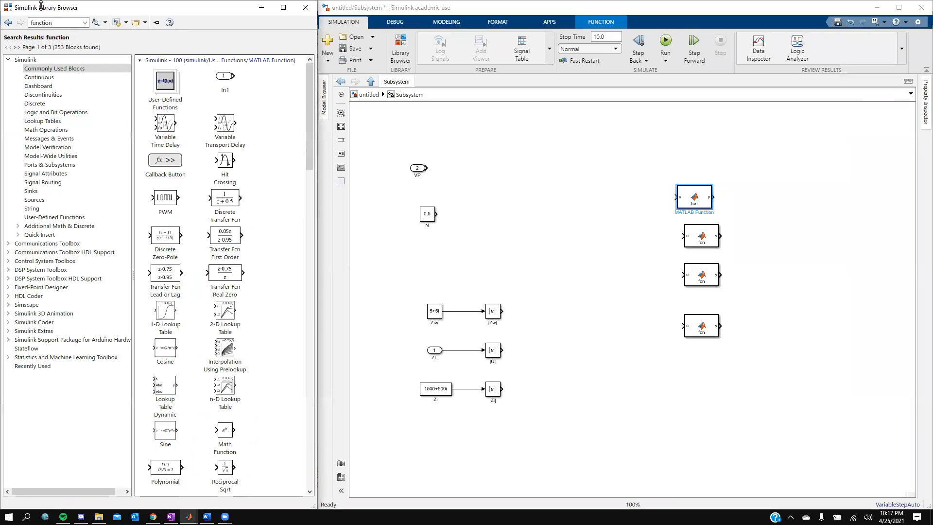
{"action": "double_click", "coordinate": [70, 22]}
{"action": "type", "text": "fcn"}
{"action": "key", "text": "Return"}
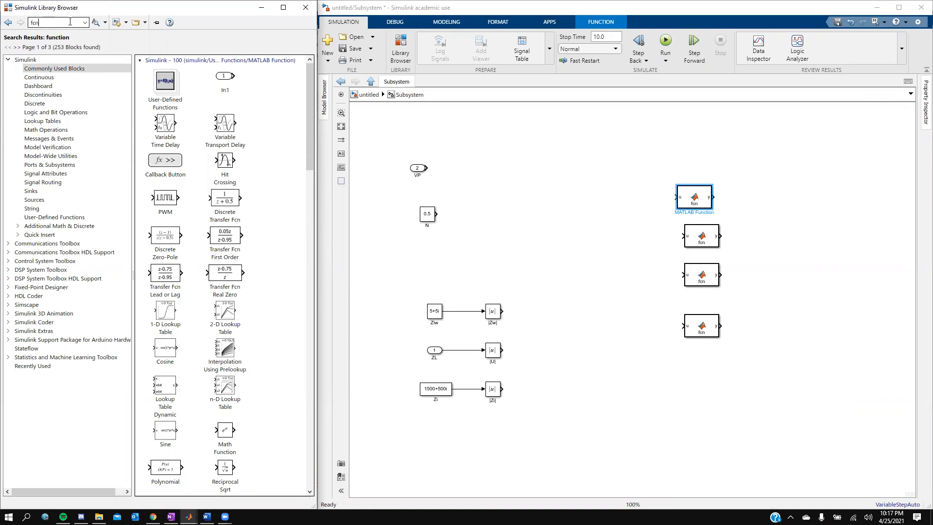
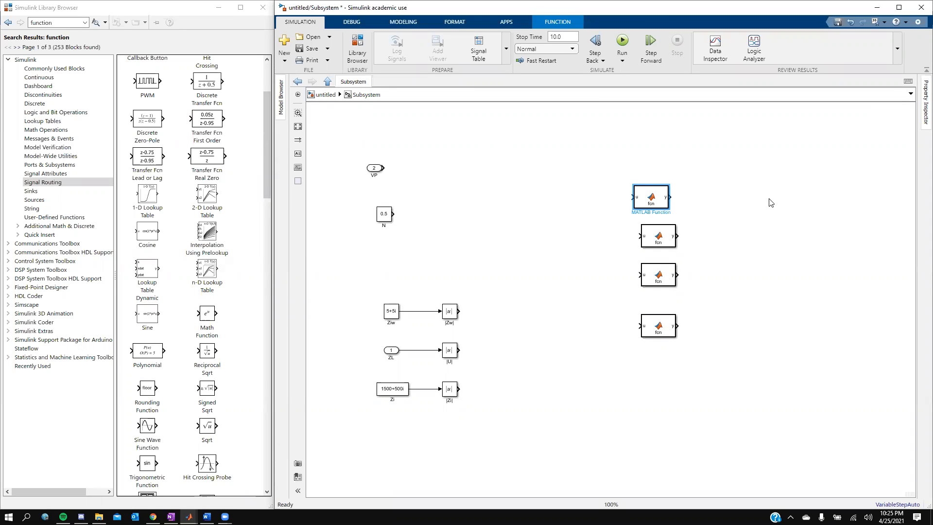
- Keep the first function block's output as (1-u[3]*u[1]/u[2])*100 on line 3
{"action": "double_click", "coordinate": [647, 200]}
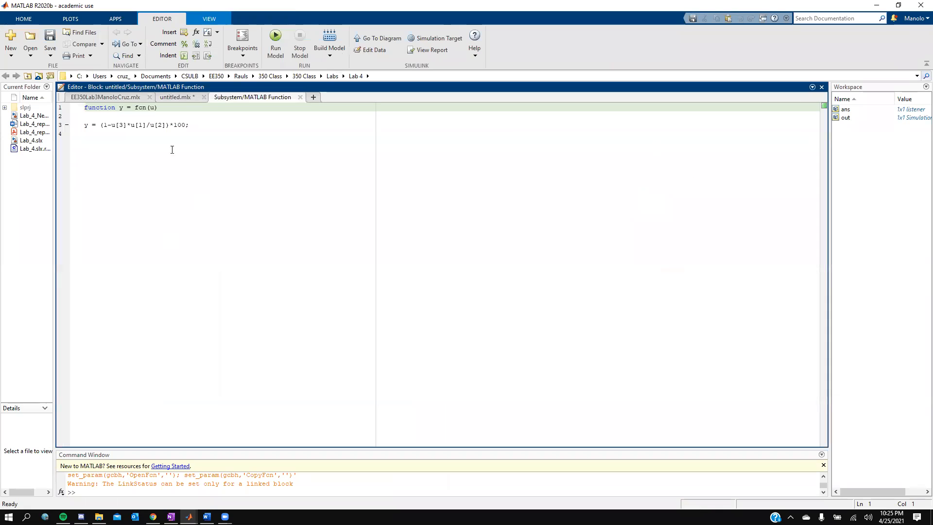
{"action": "left_click_drag", "start_coordinate": [185, 125], "coordinate": [102, 127]}
{"action": "key", "text": "ctrl+c"}
{"action": "key", "text": "BackSpace"}
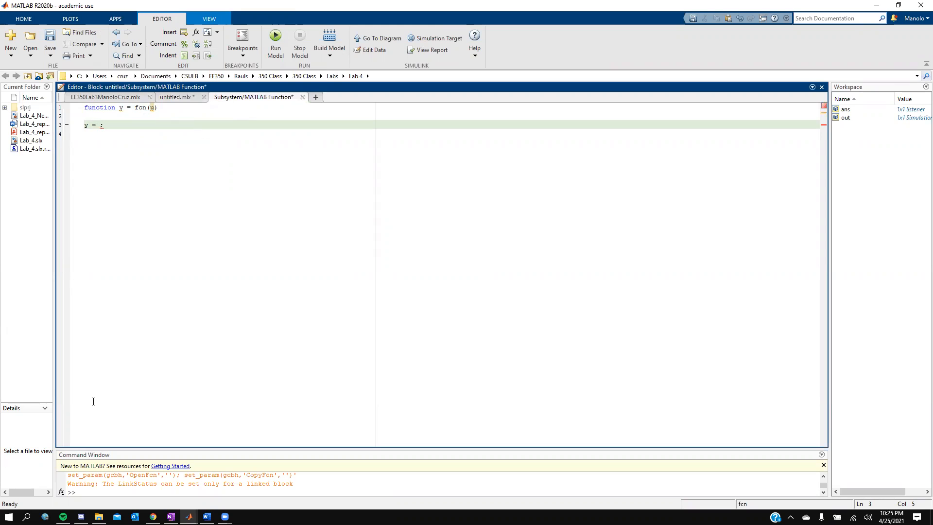
{"action": "left_click", "coordinate": [176, 98]}
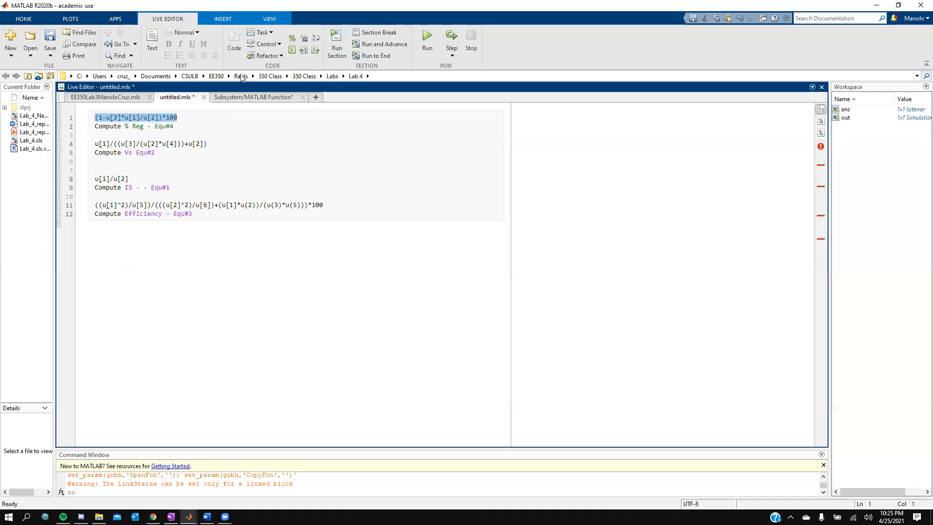
{"action": "left_click", "coordinate": [245, 98]}
{"action": "key", "text": "ctrl+v"}
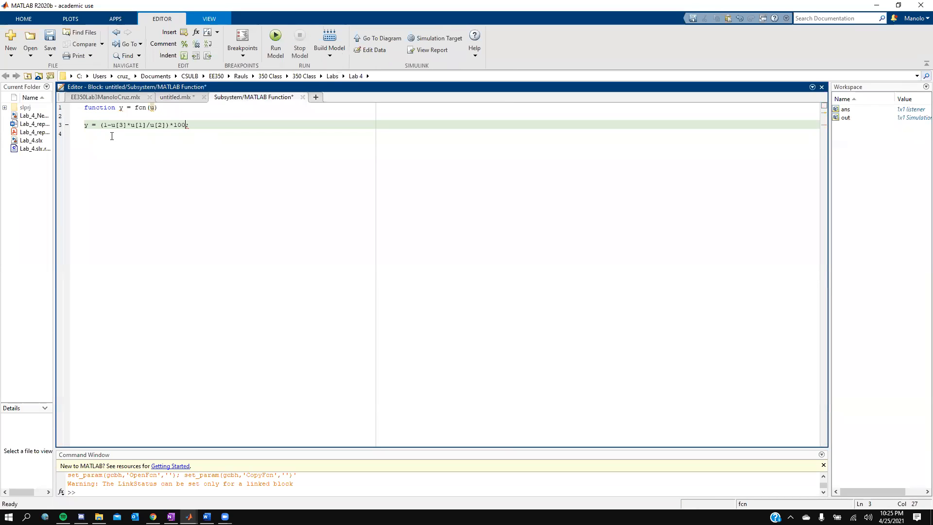
- Close that block's code and return to the Simulink subsystem
{"action": "left_click", "coordinate": [256, 173]}
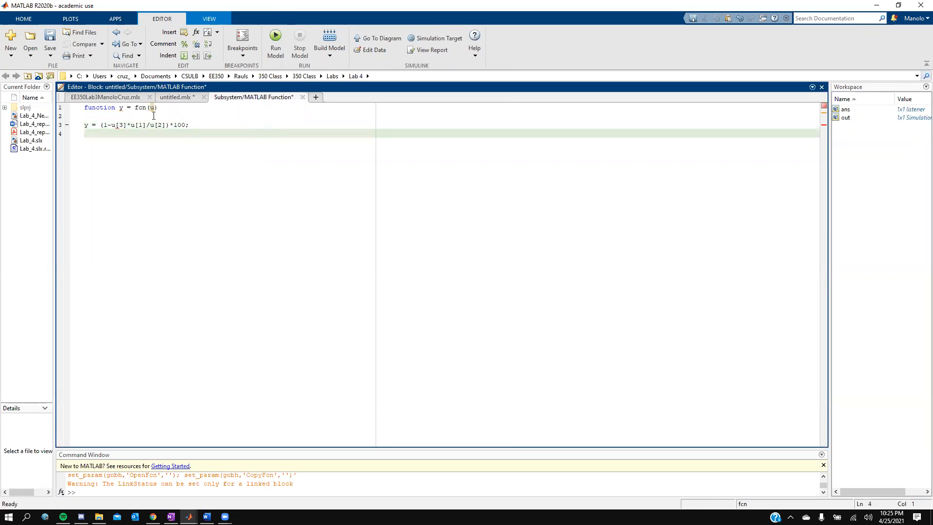
{"action": "left_click", "coordinate": [302, 98]}
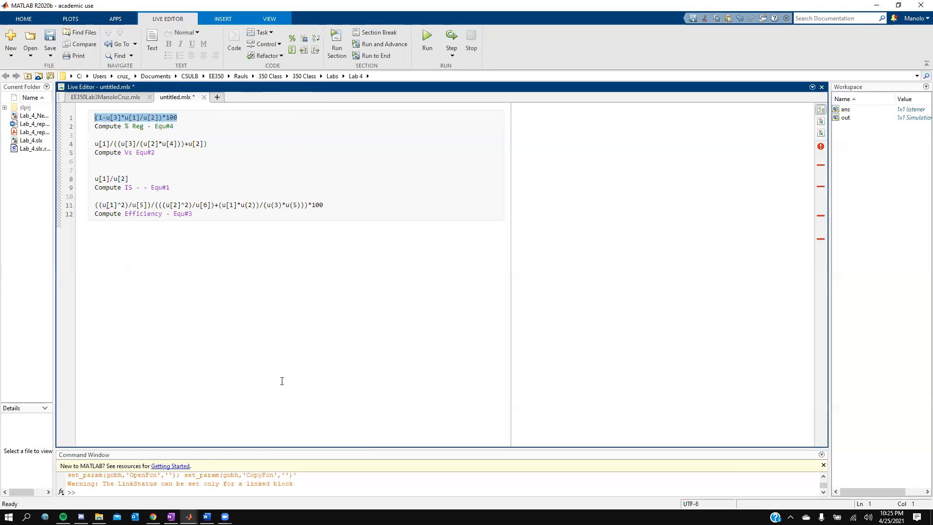
{"action": "mouse_move", "coordinate": [189, 516]}
{"action": "left_click", "coordinate": [243, 479]}
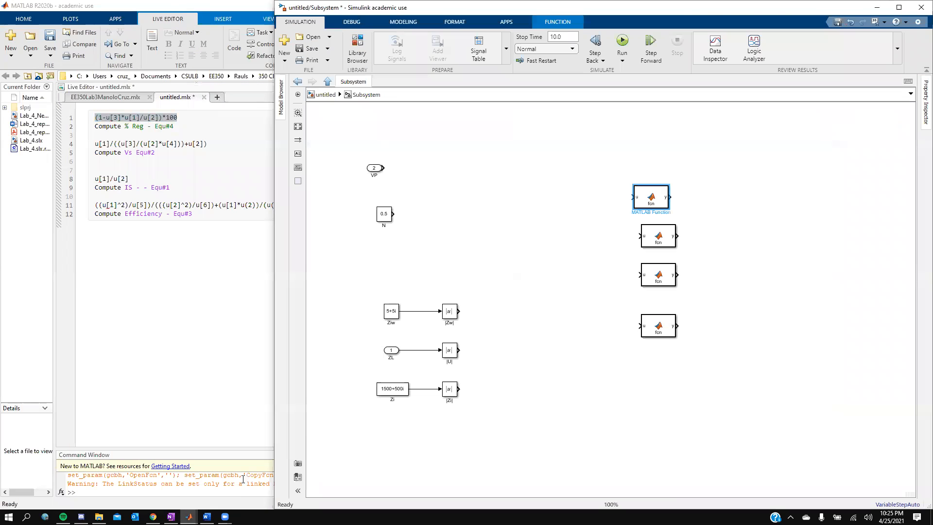
- Make the second function block output u[1]/((u[3]/(u[2]*u[4]))+u[2]), copied from the live script
{"action": "double_click", "coordinate": [654, 235]}
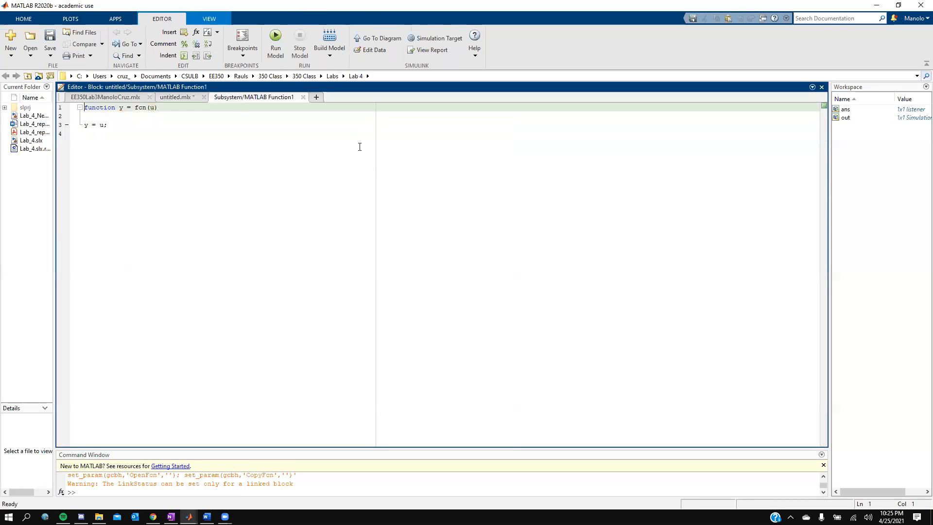
{"action": "left_click", "coordinate": [168, 97]}
{"action": "left_click_drag", "start_coordinate": [206, 144], "coordinate": [96, 147]}
{"action": "key", "text": "ctrl+c"}
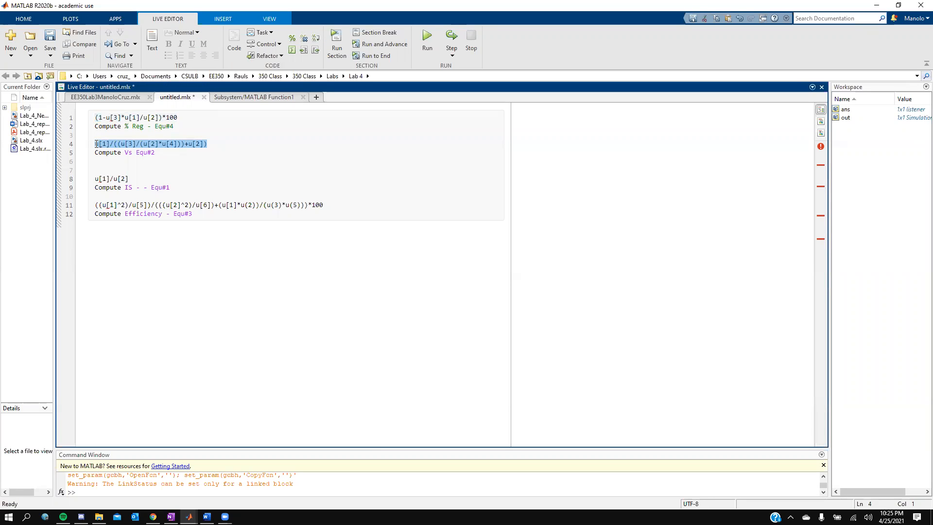
{"action": "left_click", "coordinate": [251, 99]}
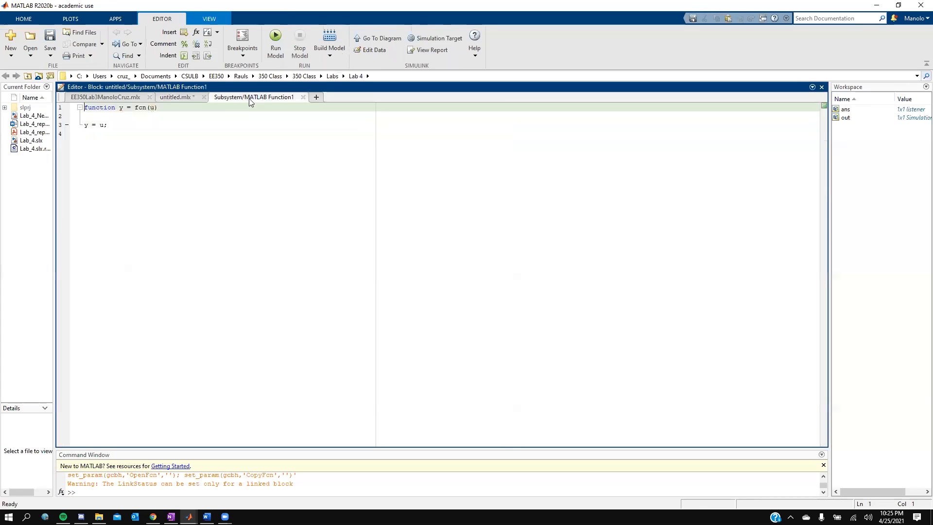
{"action": "double_click", "coordinate": [102, 125]}
{"action": "key", "text": "ctrl+v"}
- Rename the second function block to Compute Vs Equ#2 using the live script's label
{"action": "left_click", "coordinate": [177, 101]}
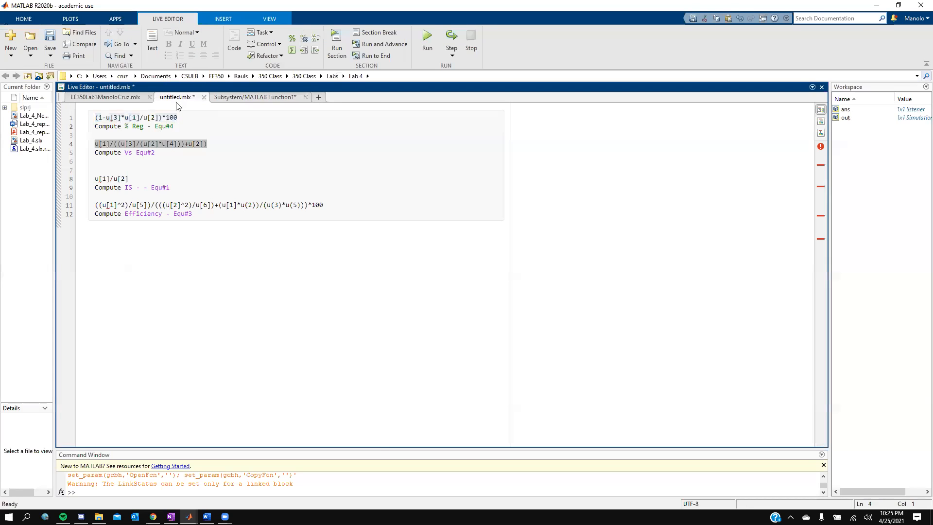
{"action": "left_click_drag", "start_coordinate": [155, 153], "coordinate": [96, 154]}
{"action": "key", "text": "ctrl+c"}
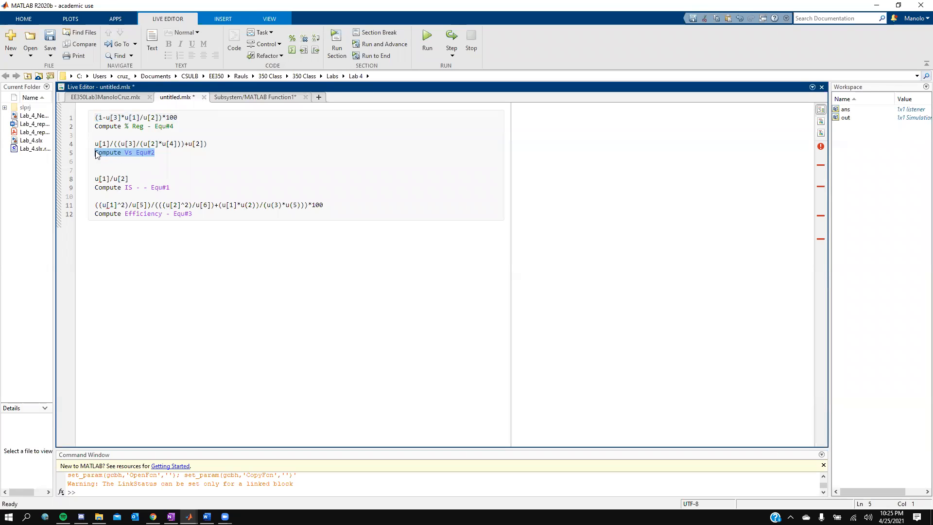
{"action": "mouse_move", "coordinate": [189, 517]}
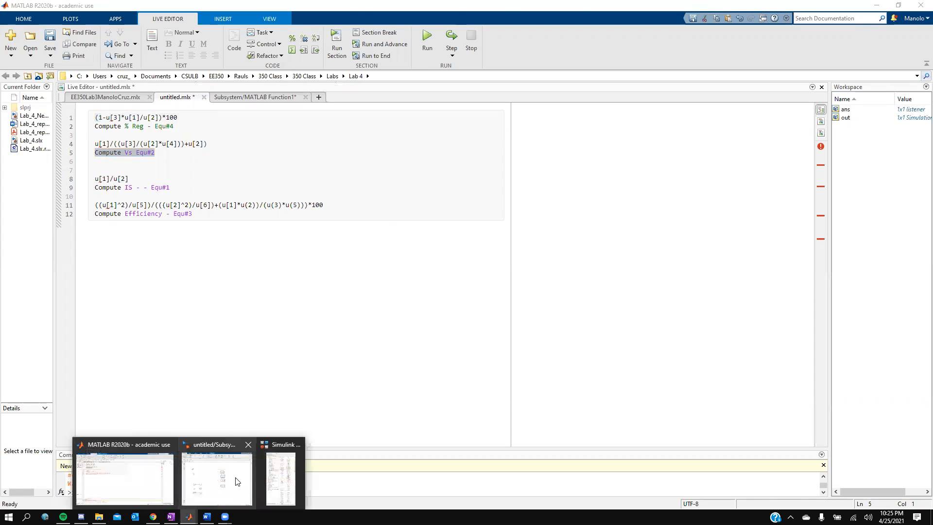
{"action": "left_click", "coordinate": [238, 481]}
{"action": "double_click", "coordinate": [655, 251]}
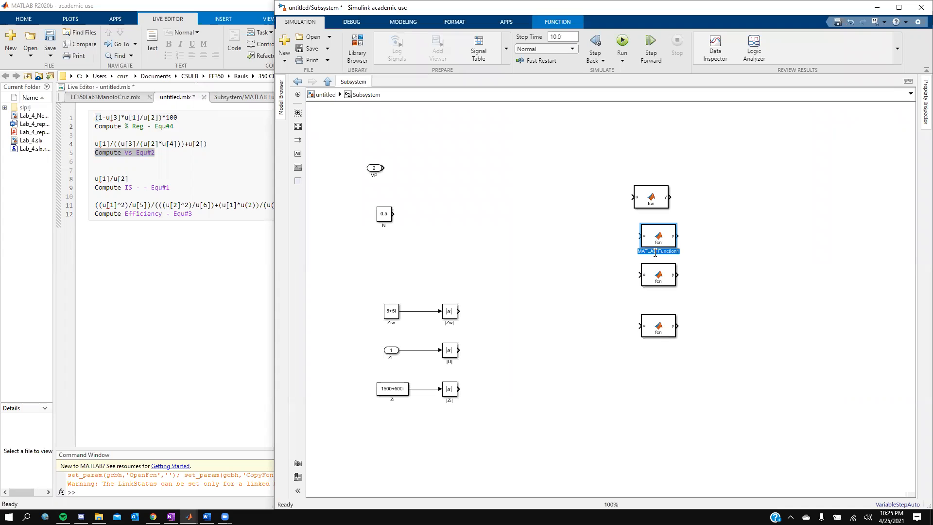
{"action": "key", "text": "ctrl+v"}
{"action": "left_click", "coordinate": [632, 253]}
- Make the third function block output u[1]/u[2] and copy its Compute IS - - Equ#1 label
{"action": "left_click", "coordinate": [654, 282]}
{"action": "double_click", "coordinate": [654, 282]}
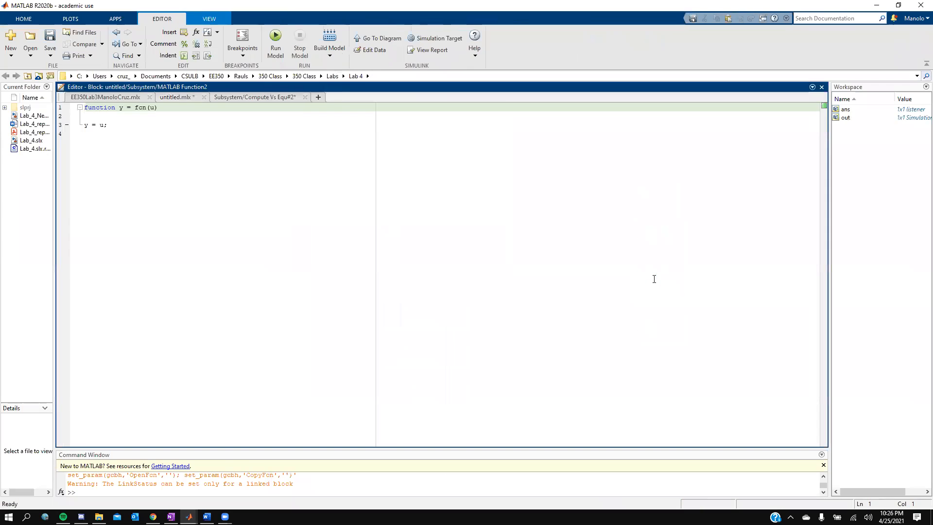
{"action": "left_click", "coordinate": [178, 97]}
{"action": "left_click_drag", "start_coordinate": [130, 179], "coordinate": [99, 178]}
{"action": "key", "text": "ctrl+c"}
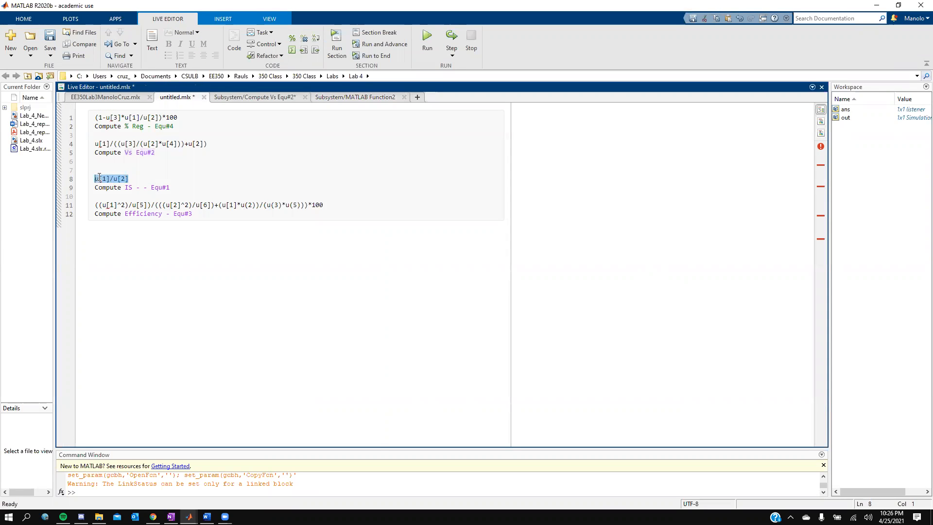
{"action": "left_click", "coordinate": [334, 98]}
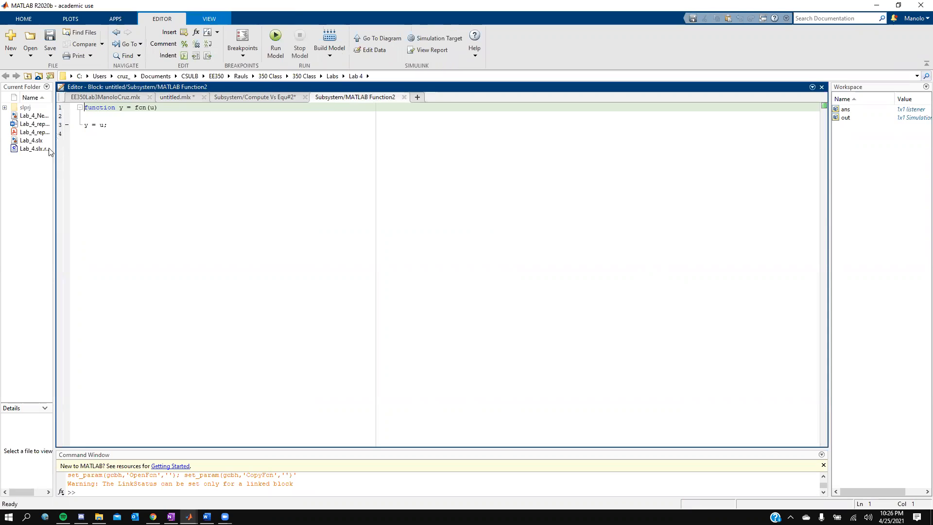
{"action": "double_click", "coordinate": [103, 125]}
{"action": "key", "text": "ctrl+v"}
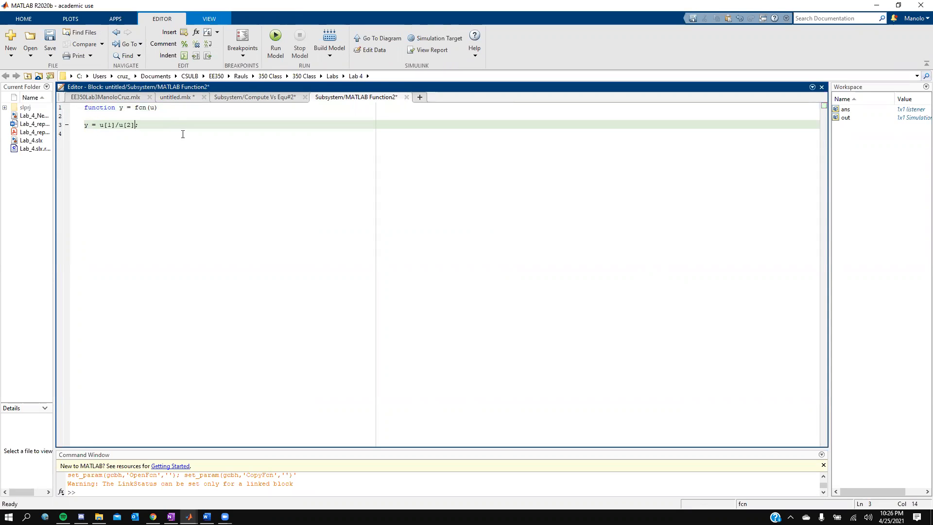
{"action": "left_click", "coordinate": [182, 97]}
{"action": "left_click_drag", "start_coordinate": [170, 188], "coordinate": [94, 188]}
{"action": "key", "text": "ctrl+c"}
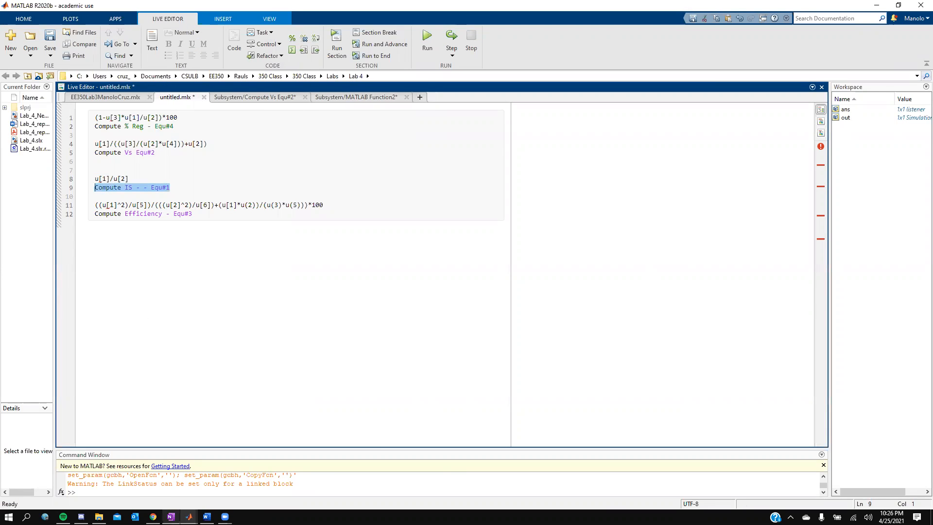
{"action": "left_click", "coordinate": [189, 516]}
- Rename the third function block to Compute IS - - Equ#1
{"action": "left_click", "coordinate": [214, 477]}
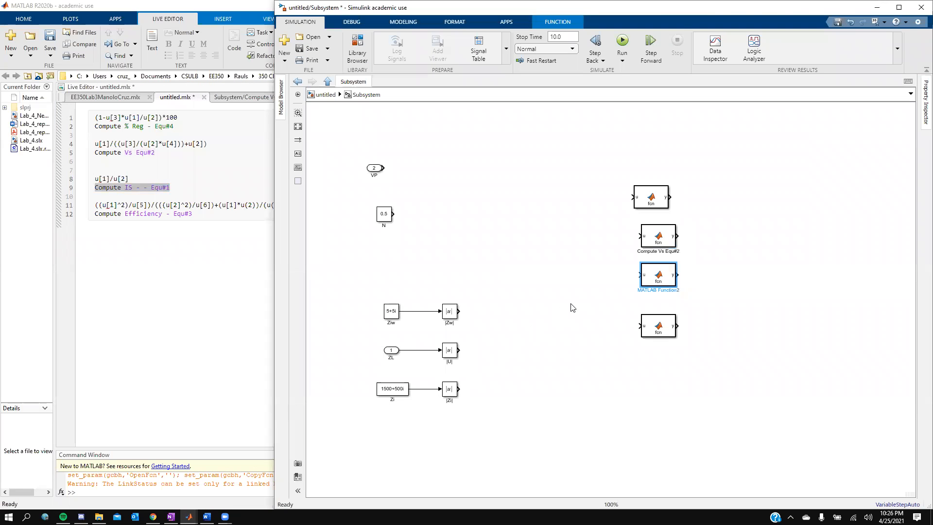
{"action": "double_click", "coordinate": [649, 290]}
{"action": "key", "text": "ctrl+a"}
{"action": "key", "text": "ctrl+v"}
{"action": "left_click", "coordinate": [670, 307]}
- Paste the live script's efficiency expression from line 11 as the fourth block's output
{"action": "double_click", "coordinate": [659, 329]}
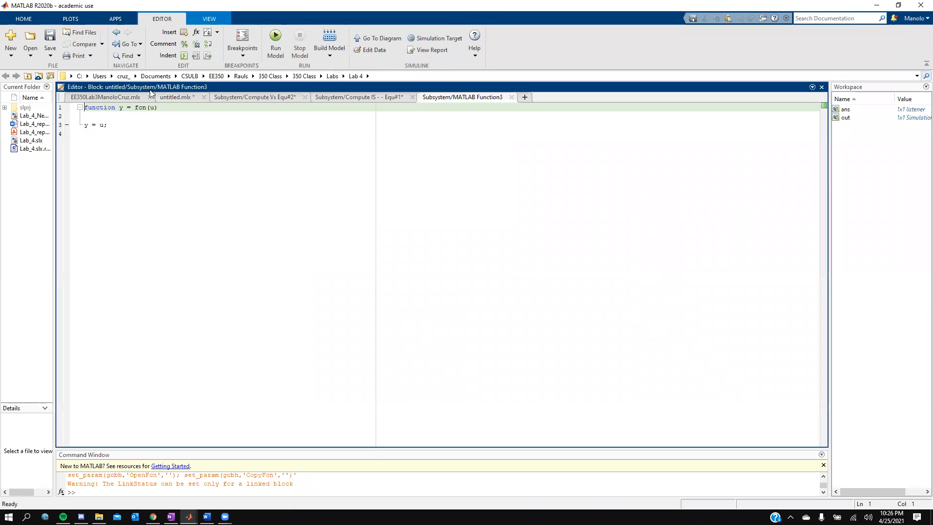
{"action": "left_click", "coordinate": [174, 95]}
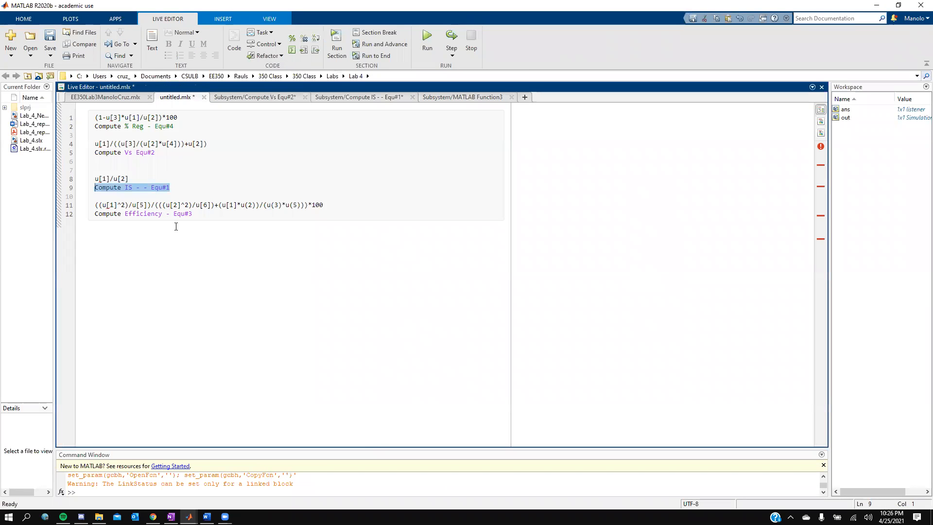
{"action": "left_click_drag", "start_coordinate": [323, 205], "coordinate": [96, 206]}
{"action": "key", "text": "ctrl+c"}
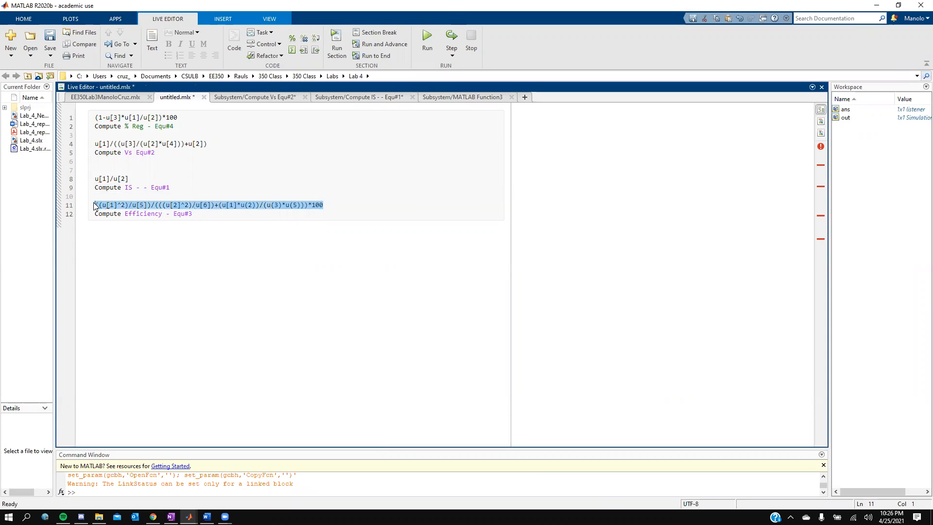
{"action": "left_click", "coordinate": [447, 97]}
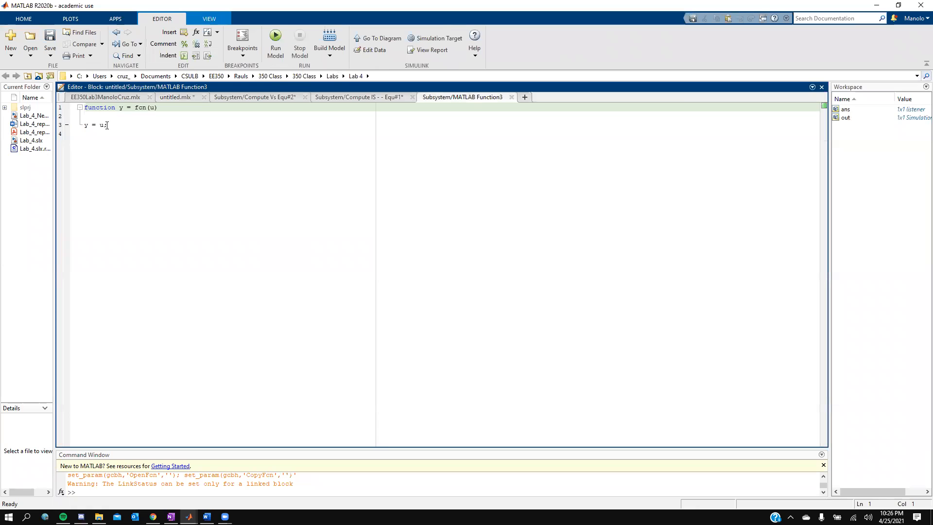
{"action": "left_click_drag", "start_coordinate": [104, 126], "coordinate": [95, 125]}
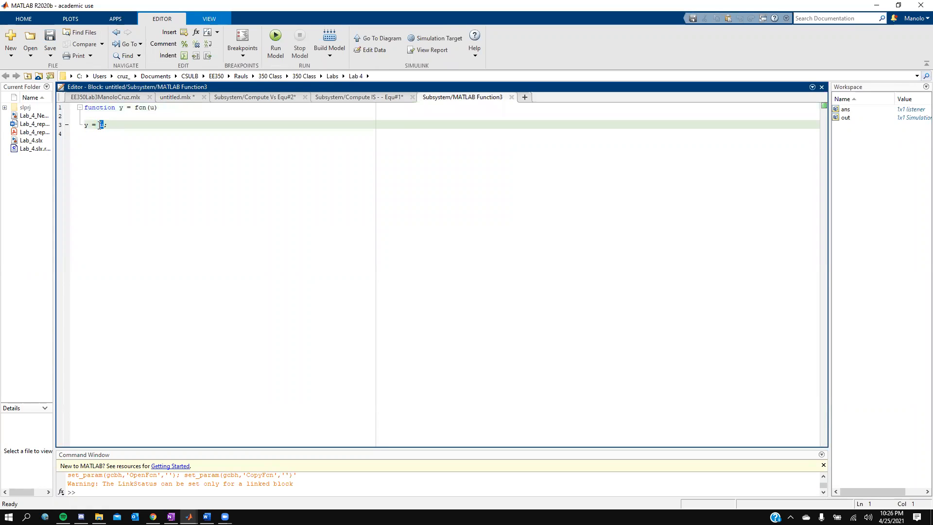
{"action": "key", "text": "ctrl+v"}
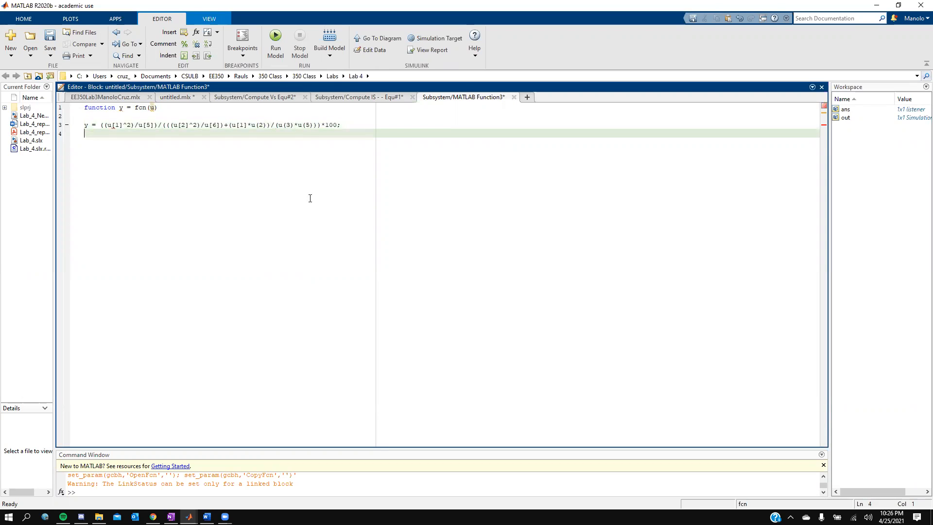
- Rename the fourth function block to Compute Efficiency - Equ#3
{"action": "left_click", "coordinate": [179, 97]}
{"action": "left_click_drag", "start_coordinate": [197, 215], "coordinate": [96, 214]}
{"action": "key", "text": "ctrl+c"}
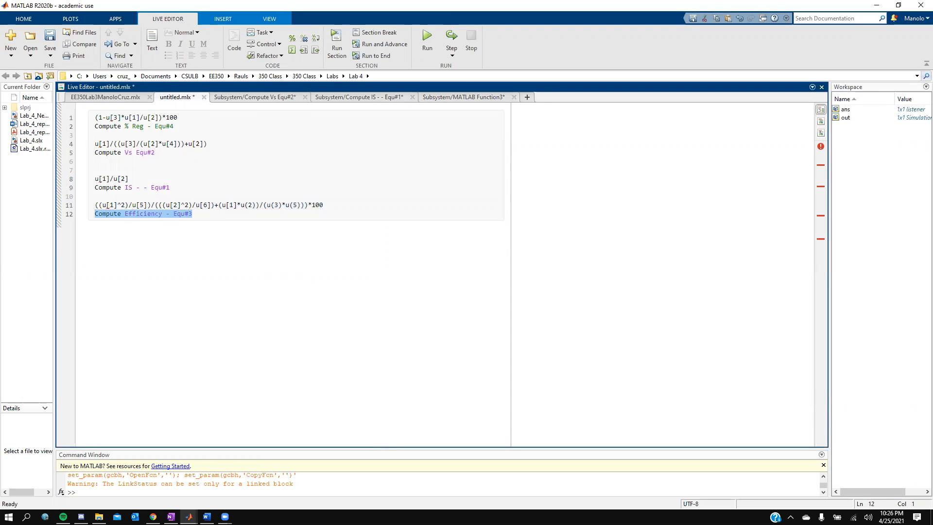
{"action": "mouse_move", "coordinate": [189, 517]}
{"action": "left_click", "coordinate": [216, 459]}
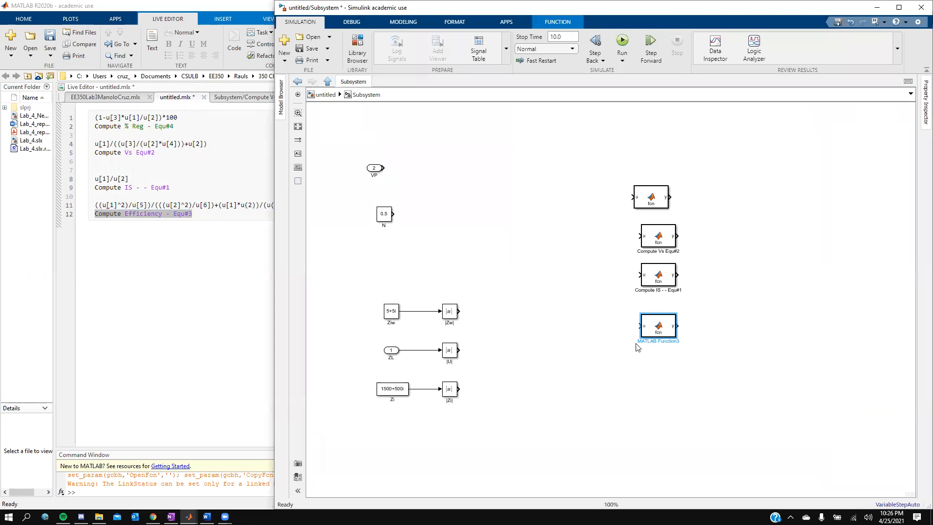
{"action": "triple_click", "coordinate": [660, 341]}
{"action": "key", "text": "ctrl+v"}
{"action": "left_click", "coordinate": [664, 339]}
- Rename the top function block to Compute % Reg - Equ#4, copied from the live script
{"action": "left_click", "coordinate": [646, 199]}
{"action": "left_click", "coordinate": [167, 126]}
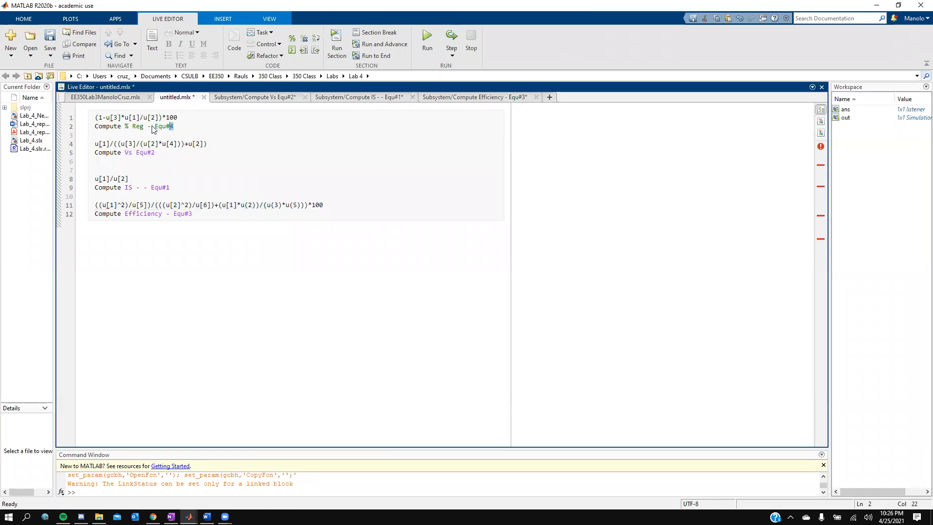
{"action": "left_click_drag", "start_coordinate": [174, 126], "coordinate": [93, 129]}
{"action": "key", "text": "ctrl+c"}
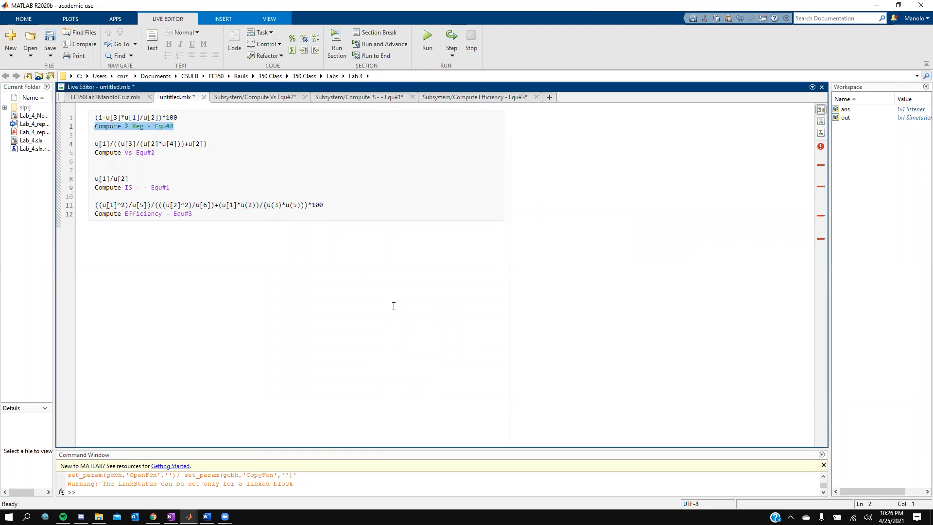
{"action": "mouse_move", "coordinate": [189, 517]}
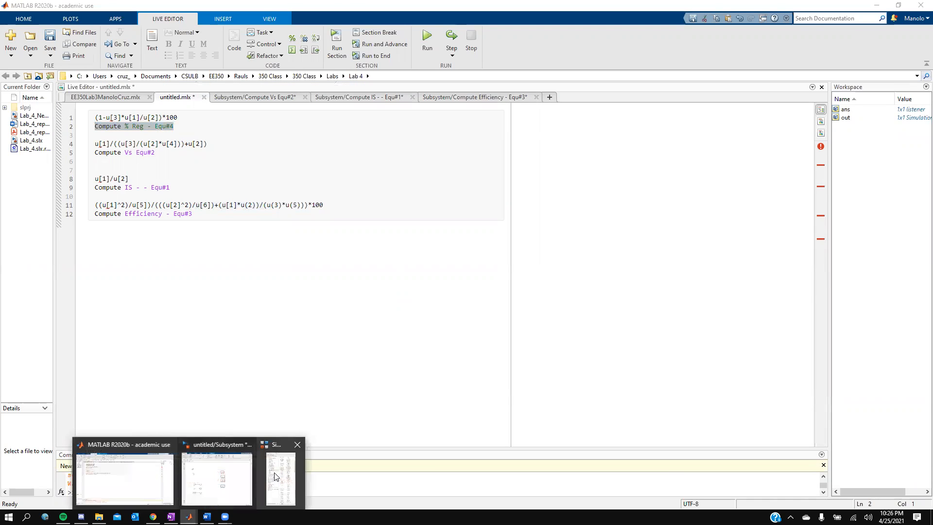
{"action": "left_click", "coordinate": [233, 480]}
{"action": "left_click", "coordinate": [654, 203]}
{"action": "double_click", "coordinate": [657, 212]}
{"action": "key", "text": "ctrl+a"}
{"action": "key", "text": "ctrl+v"}
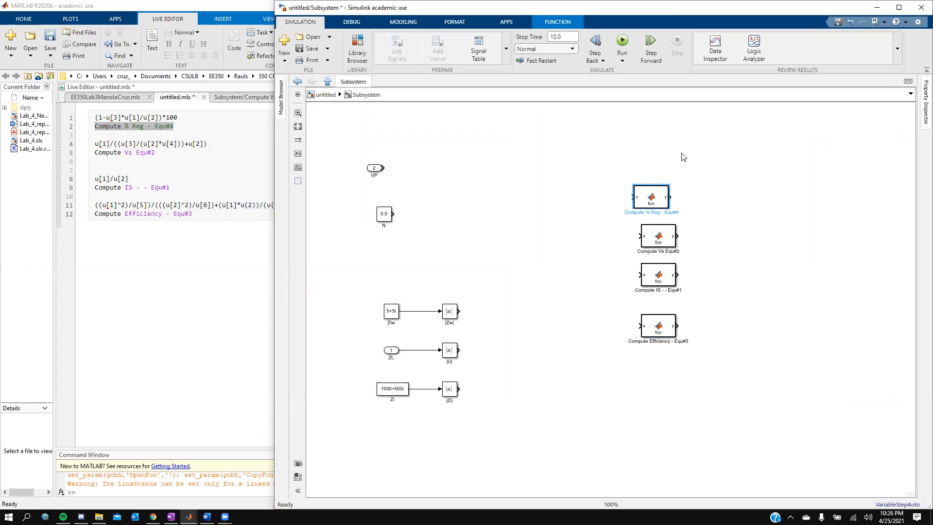
- Nudge the Compute % Reg block upward and search the Library Browser for 'mux'
{"action": "left_click", "coordinate": [695, 194]}
{"action": "left_click_drag", "start_coordinate": [648, 193], "coordinate": [650, 180]}
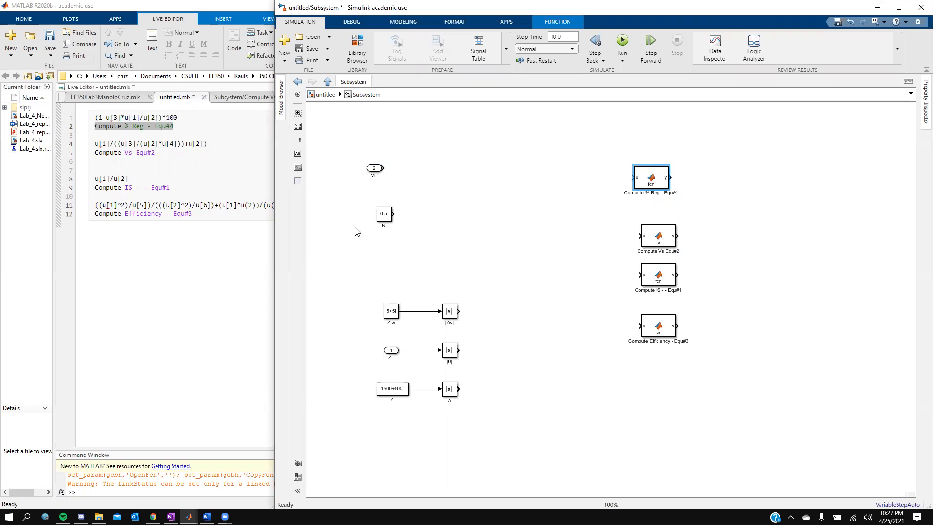
{"action": "left_click", "coordinate": [363, 48]}
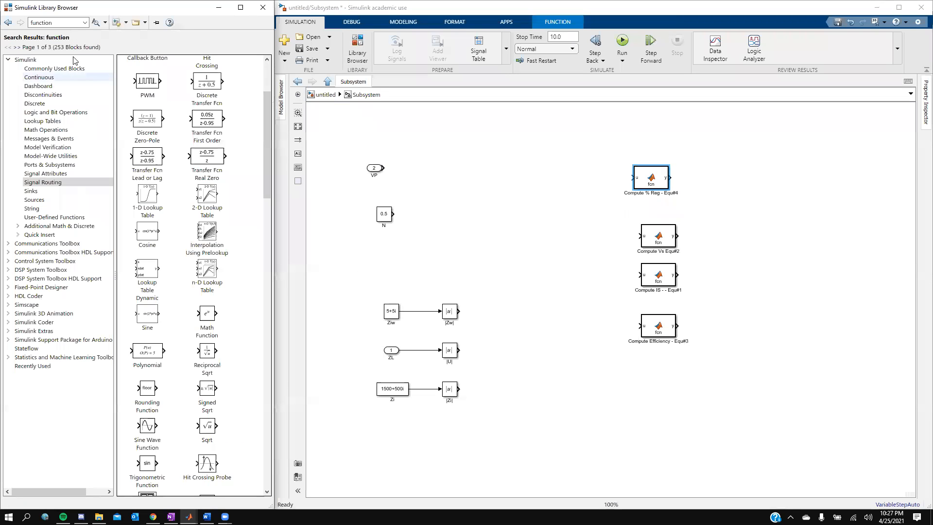
{"action": "double_click", "coordinate": [67, 22]}
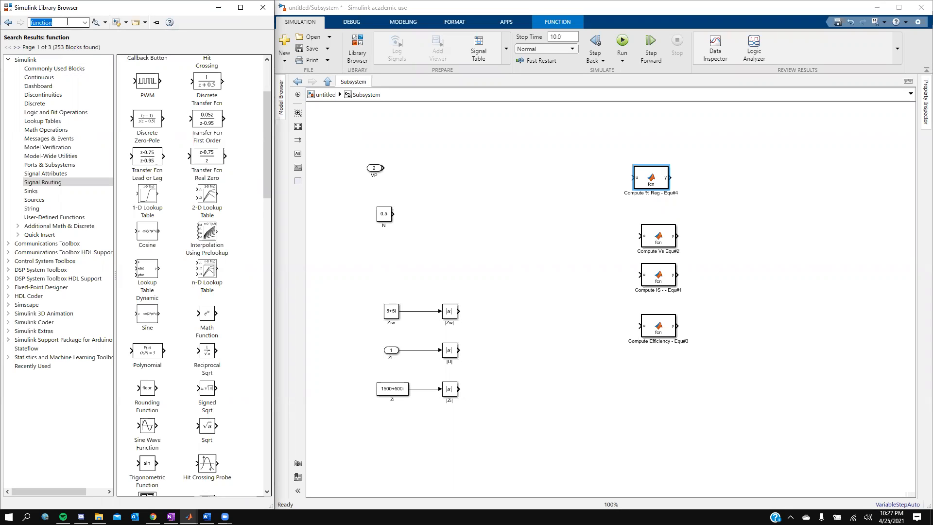
{"action": "type", "text": "mult"}
{"action": "key", "text": "BackSpace"}
{"action": "key", "text": "BackSpace"}
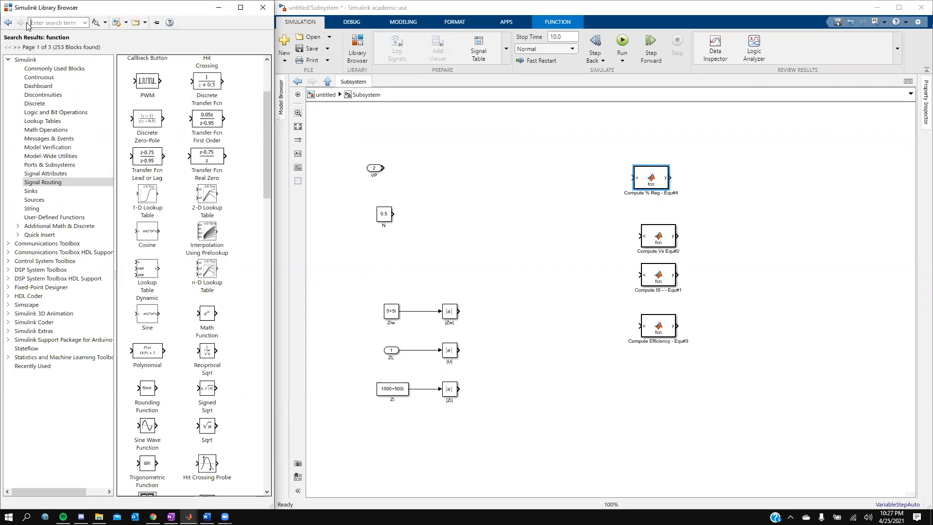
{"action": "type", "text": "x"}
{"action": "key", "text": "Return"}
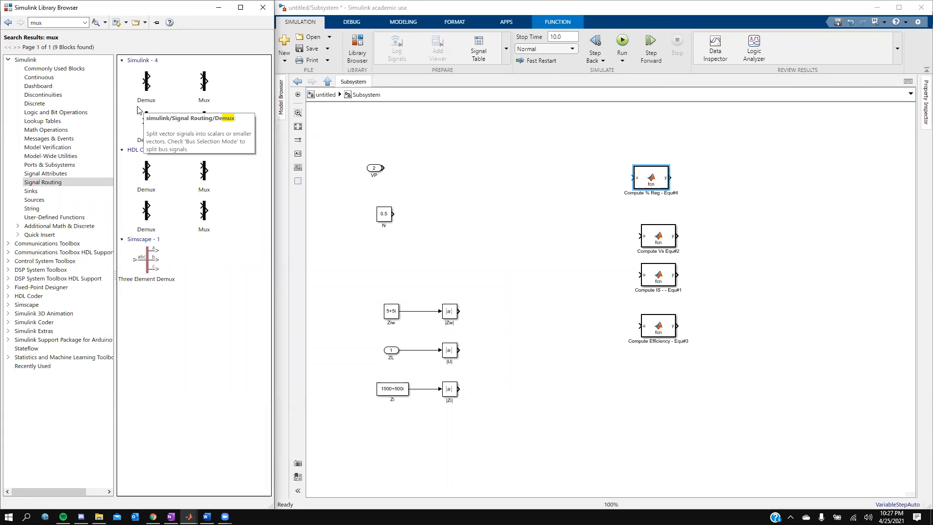
- Add a Mux block to the Subsystem, duplicate it, and move a copy down beside Compute IS
{"action": "left_click", "coordinate": [199, 86]}
{"action": "left_click_drag", "start_coordinate": [199, 86], "coordinate": [524, 201]}
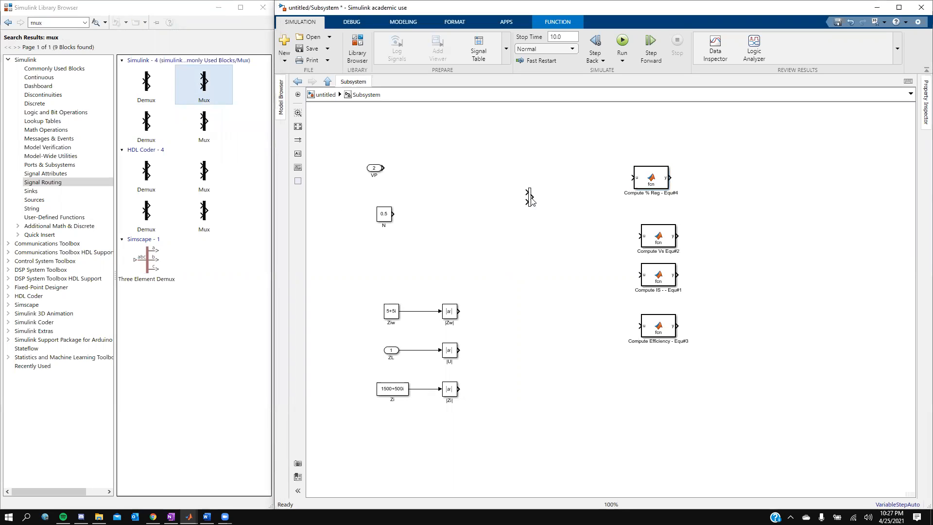
{"action": "key", "text": "ctrl+v"}
{"action": "left_click", "coordinate": [538, 206]}
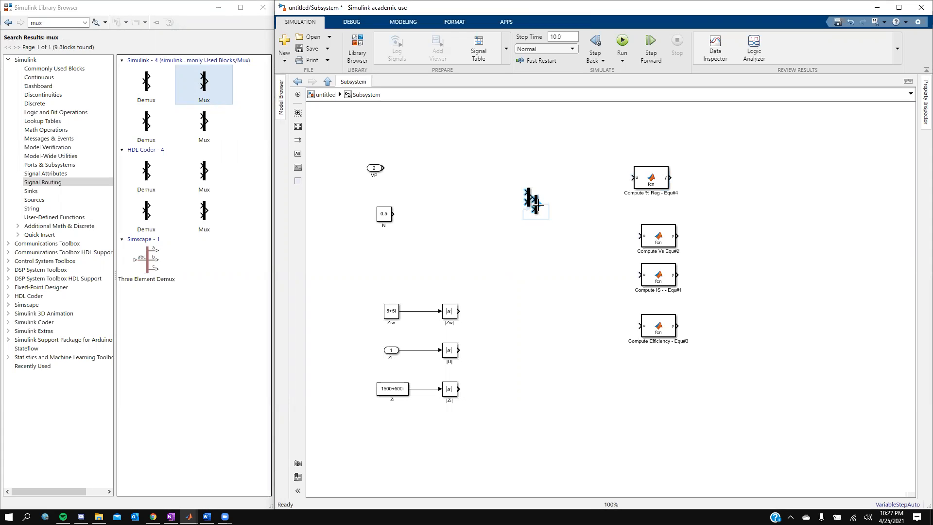
{"action": "key", "text": "Escape"}
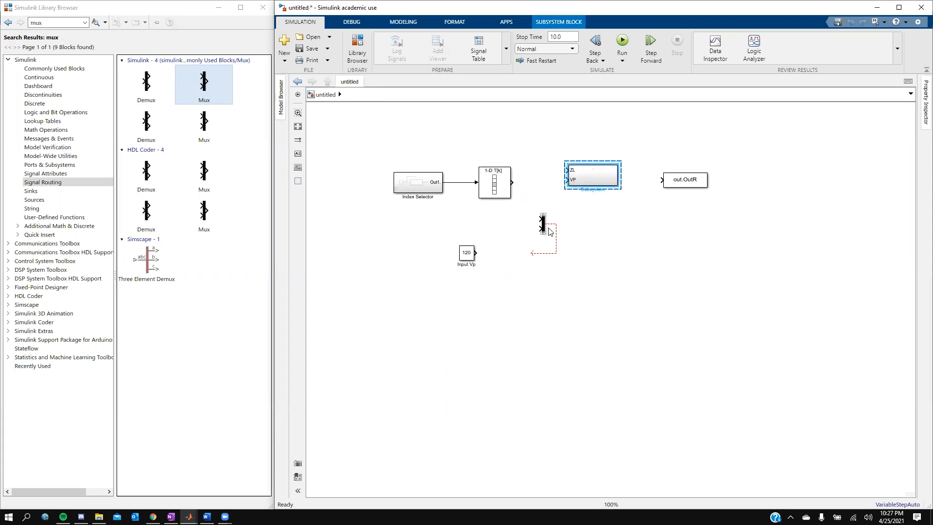
{"action": "double_click", "coordinate": [582, 182]}
{"action": "left_click_drag", "start_coordinate": [536, 198], "coordinate": [551, 369]}
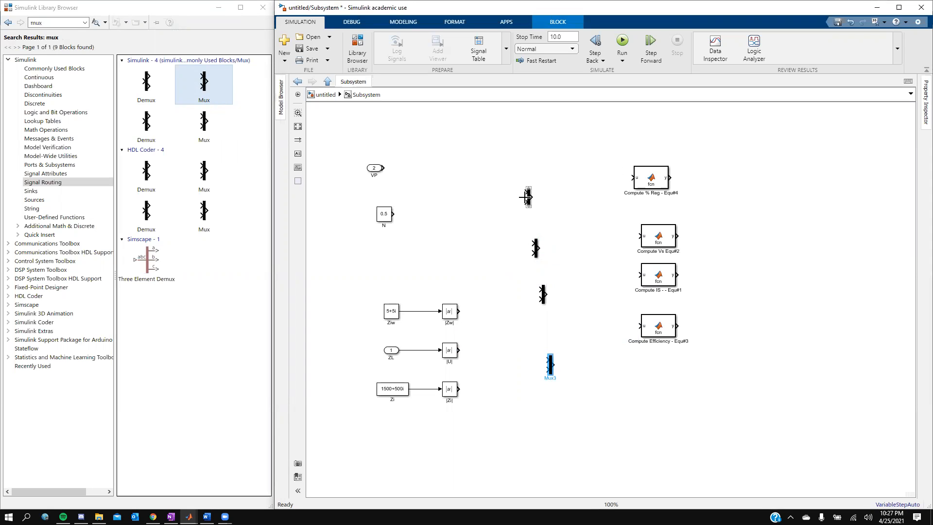
- Set the top Mux to 3 inputs and Mux1 to 4 inputs
{"action": "left_click", "coordinate": [529, 198]}
{"action": "double_click", "coordinate": [530, 199]}
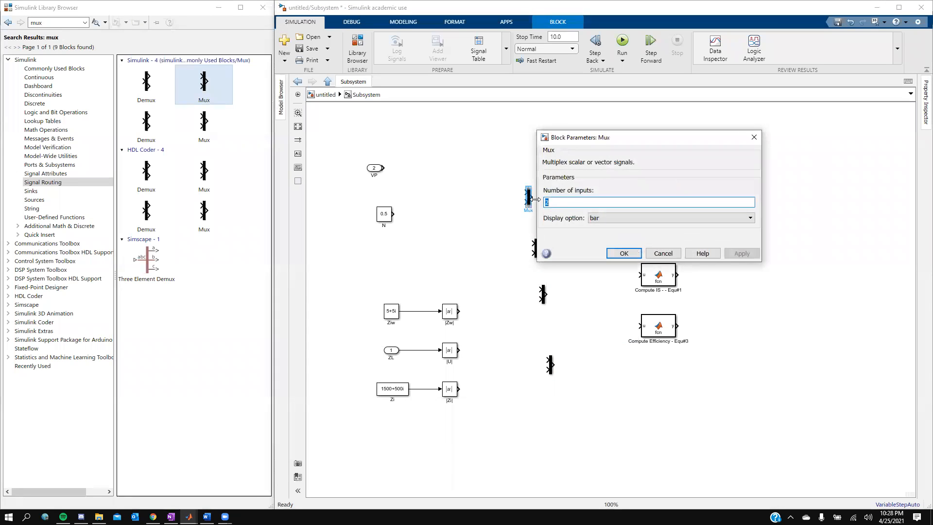
{"action": "double_click", "coordinate": [545, 203]}
{"action": "type", "text": "3"}
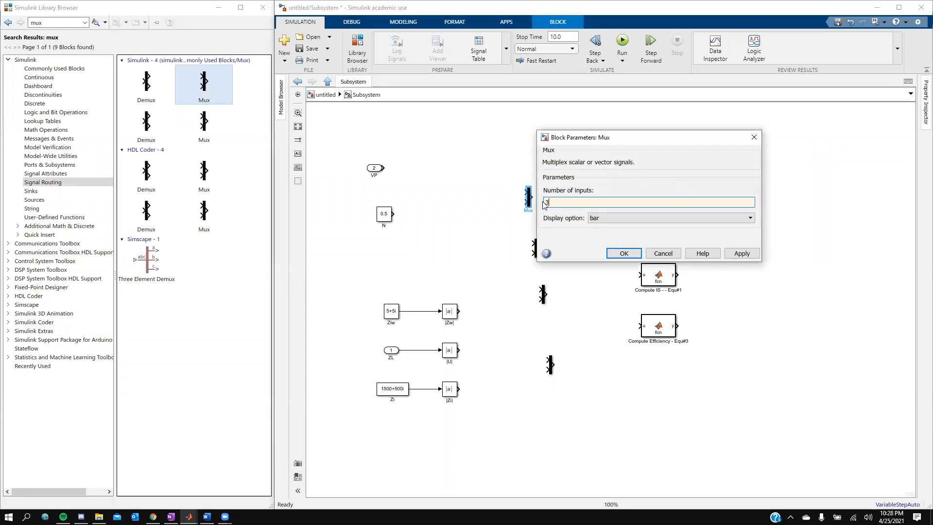
{"action": "left_click", "coordinate": [735, 256]}
{"action": "left_click", "coordinate": [622, 252]}
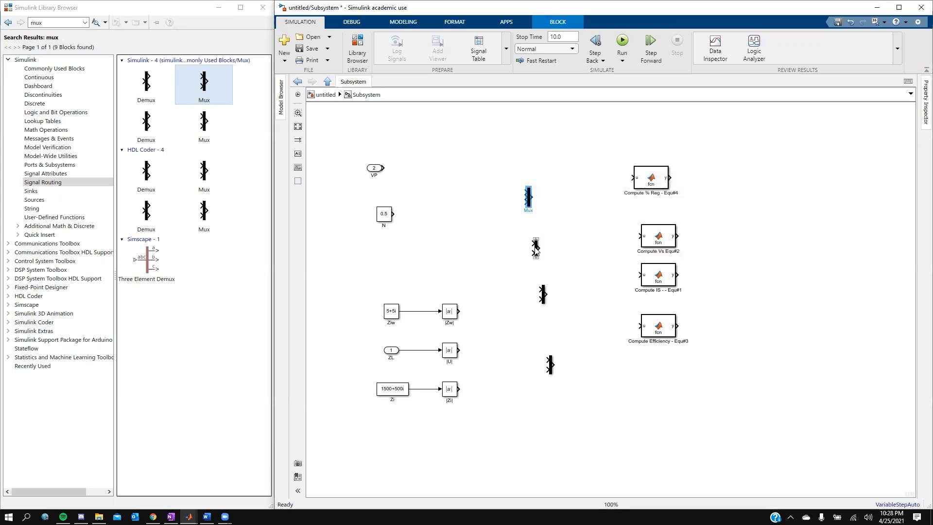
{"action": "double_click", "coordinate": [536, 249]}
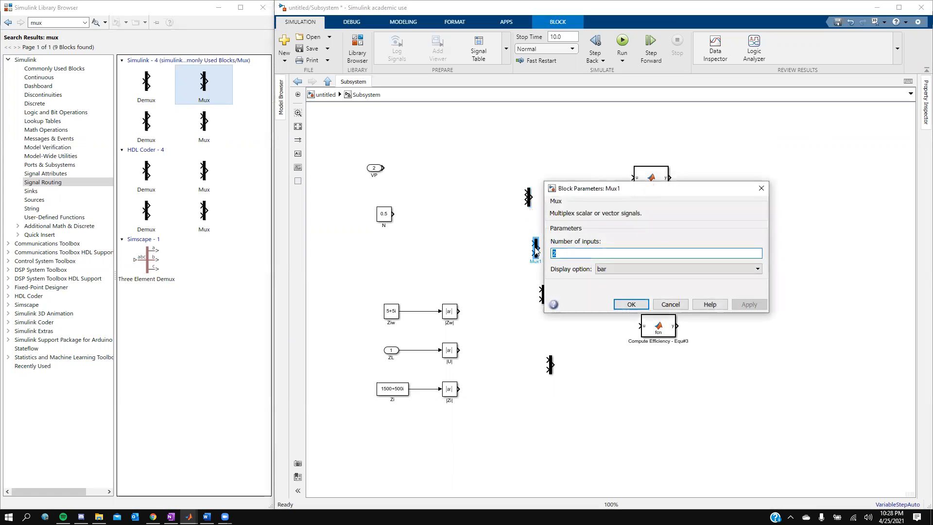
{"action": "type", "text": "4"}
{"action": "left_click", "coordinate": [641, 305]}
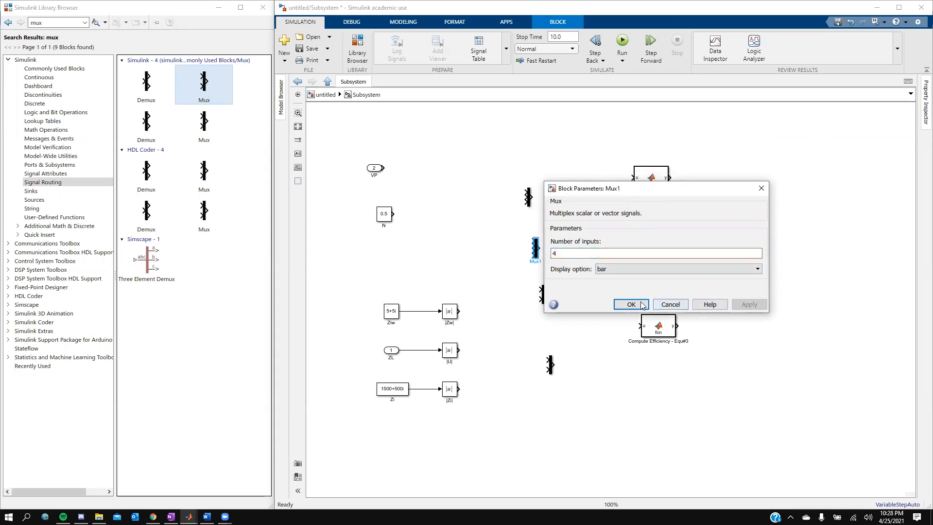
- Keep Mux2 at 2 inputs, give Mux3 6 inputs, and move Mux3 lower
{"action": "double_click", "coordinate": [543, 293]}
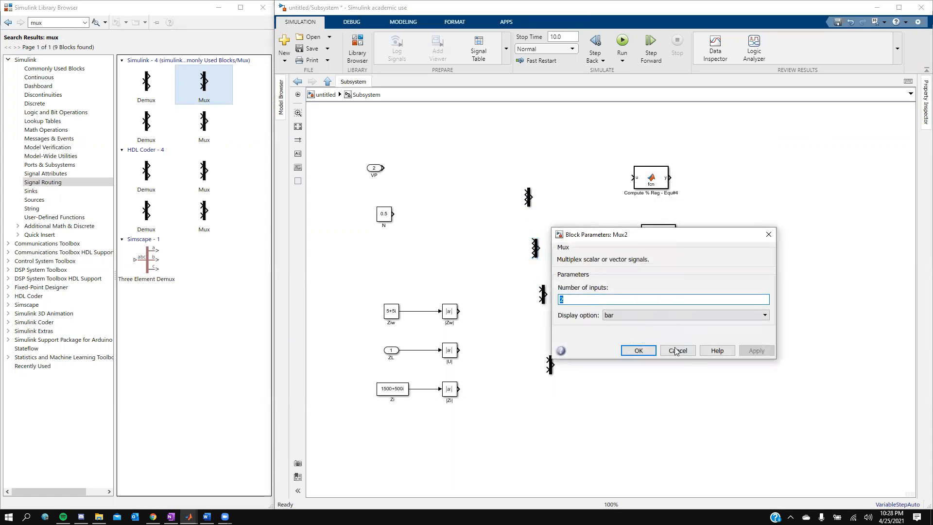
{"action": "left_click", "coordinate": [645, 351]}
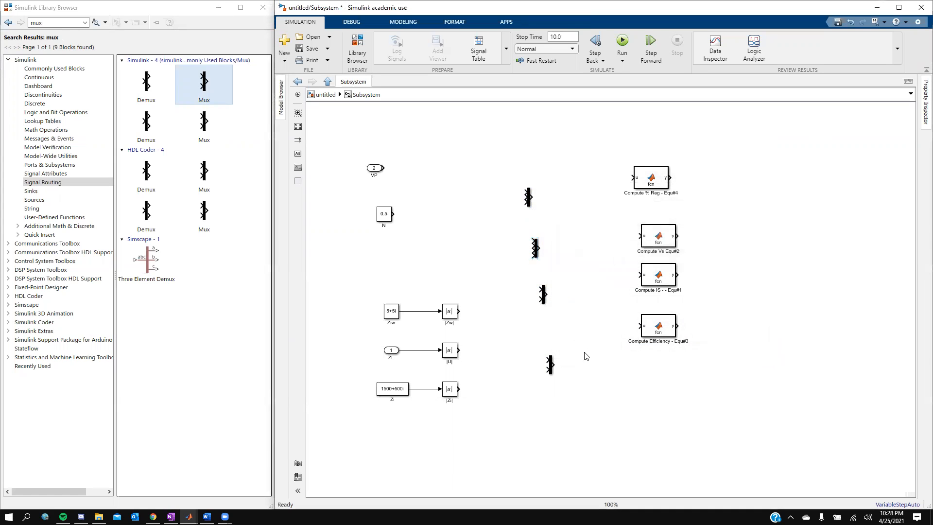
{"action": "double_click", "coordinate": [550, 365]}
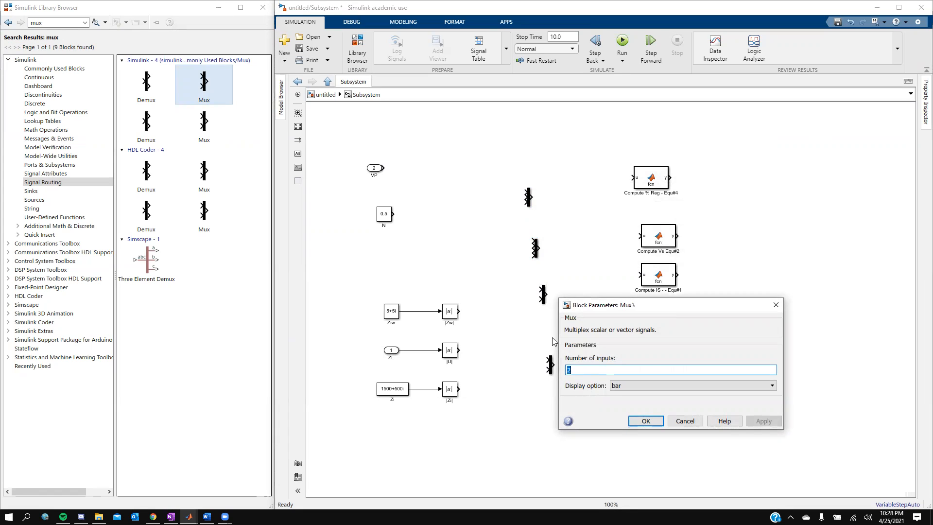
{"action": "type", "text": "6"}
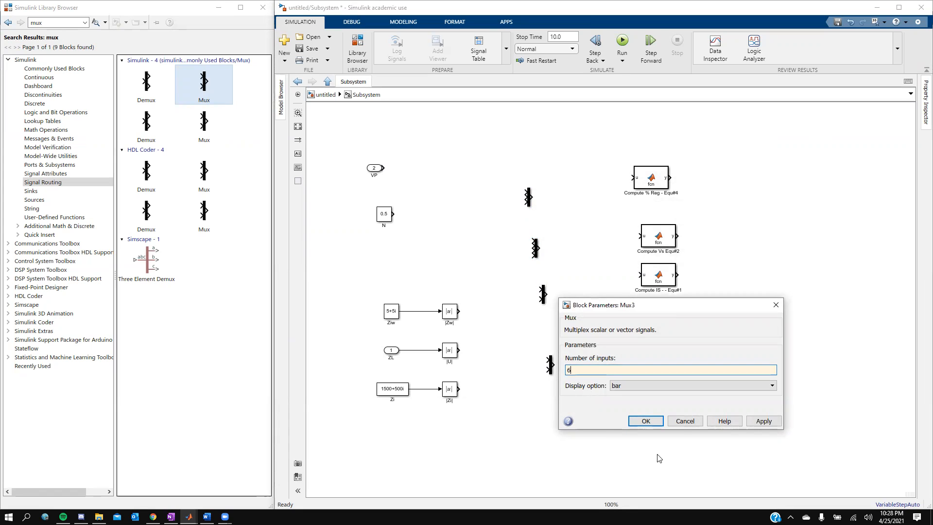
{"action": "left_click", "coordinate": [751, 423]}
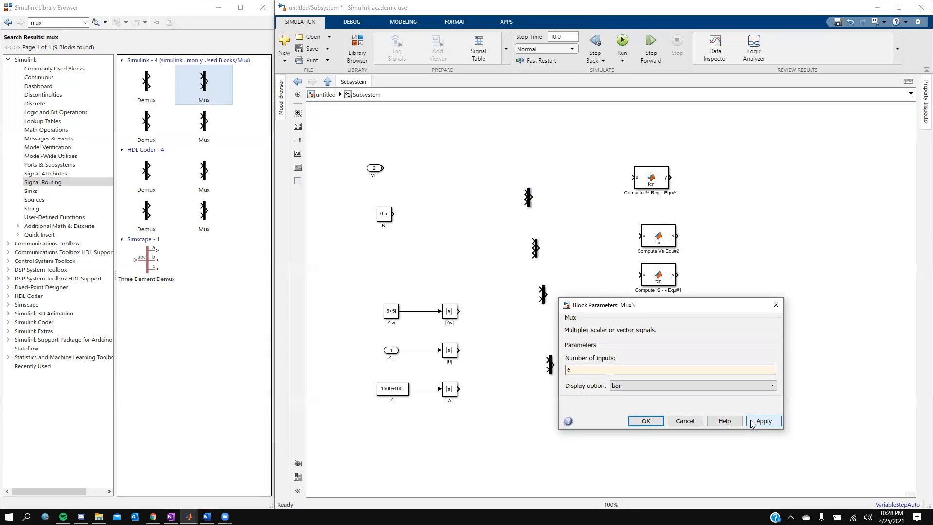
{"action": "left_click", "coordinate": [633, 423]}
{"action": "mouse_move", "coordinate": [551, 363]}
{"action": "left_mouse_down"}
{"action": "mouse_move", "coordinate": [548, 375]}
{"action": "mouse_move", "coordinate": [554, 318]}
{"action": "left_mouse_up"}
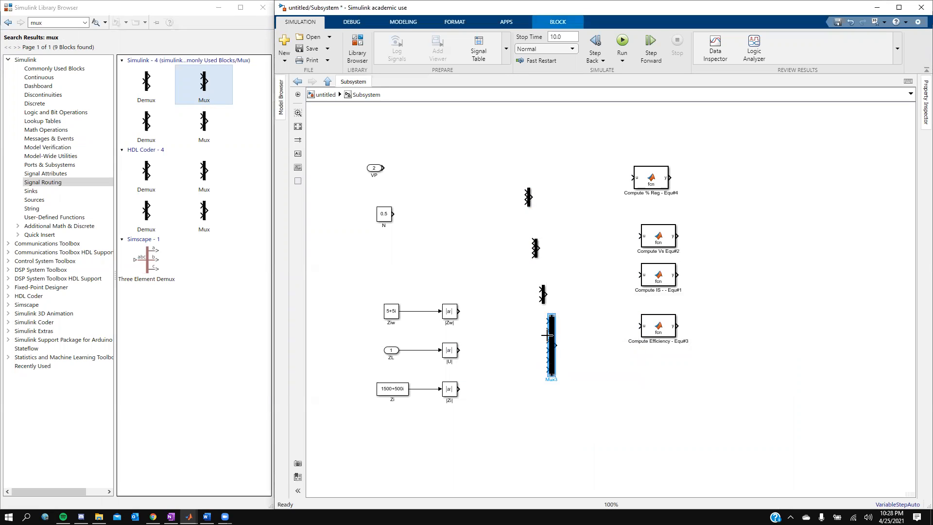
{"action": "left_click_drag", "start_coordinate": [551, 353], "coordinate": [549, 370]}
- Delete the stray looped signal line inside the Subsystem
{"action": "left_click", "coordinate": [544, 294]}
{"action": "key", "text": "Escape"}
{"action": "key", "text": "Escape"}
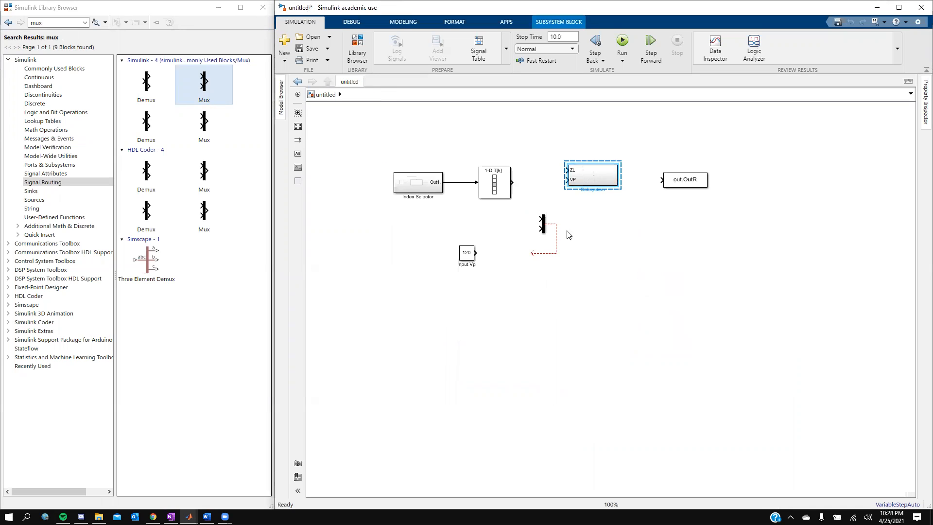
{"action": "double_click", "coordinate": [601, 174]}
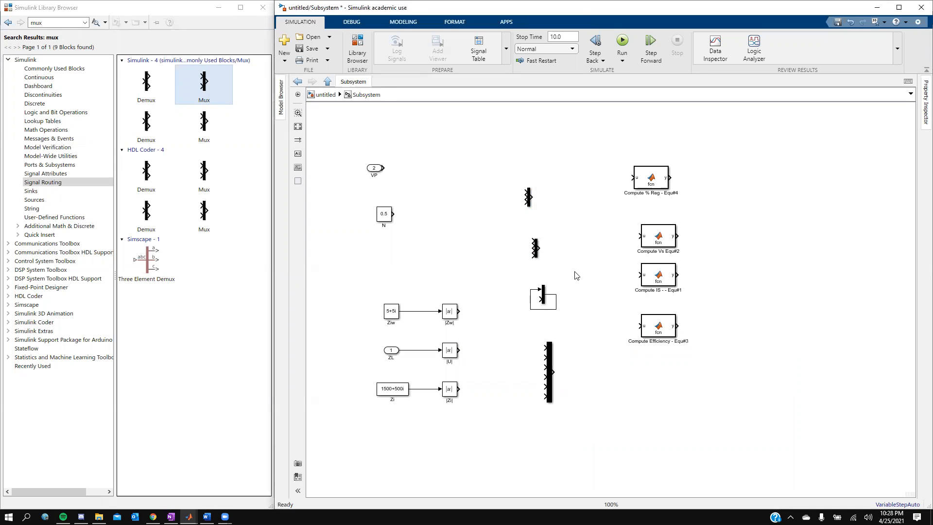
{"action": "left_click", "coordinate": [557, 300]}
{"action": "key", "text": "Delete"}
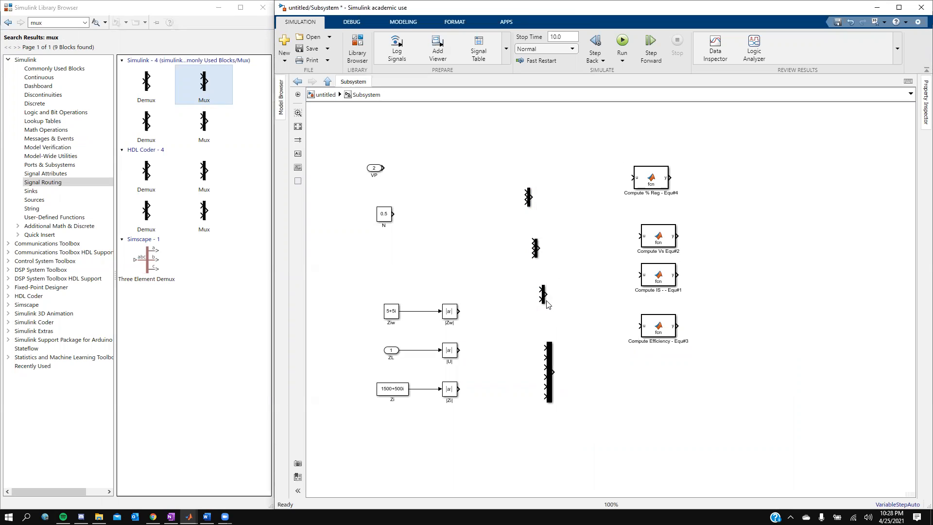
- Shift Mux2, Mux1 and the top Mux right to align with Mux3
{"action": "left_click_drag", "start_coordinate": [543, 297], "coordinate": [556, 296]}
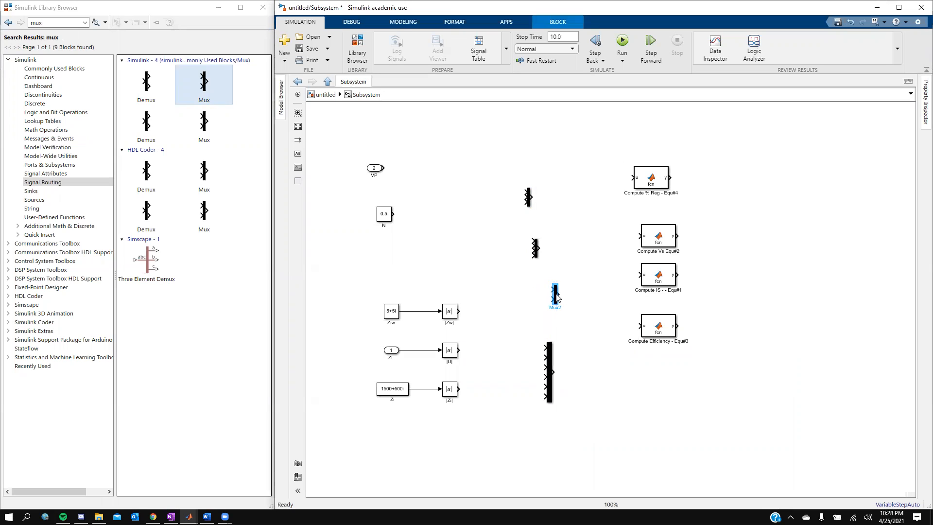
{"action": "left_click", "coordinate": [536, 250]}
{"action": "left_click_drag", "start_coordinate": [538, 253], "coordinate": [556, 251]}
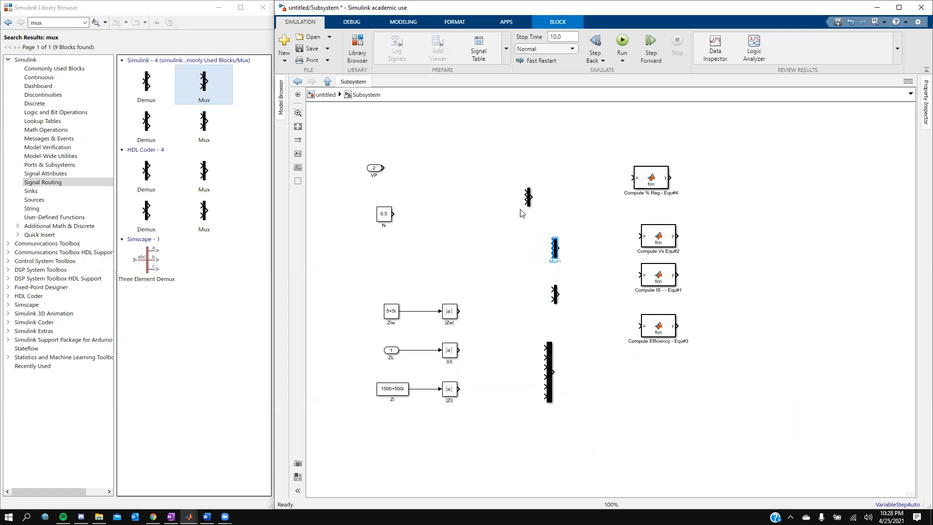
{"action": "left_click_drag", "start_coordinate": [529, 201], "coordinate": [557, 201]}
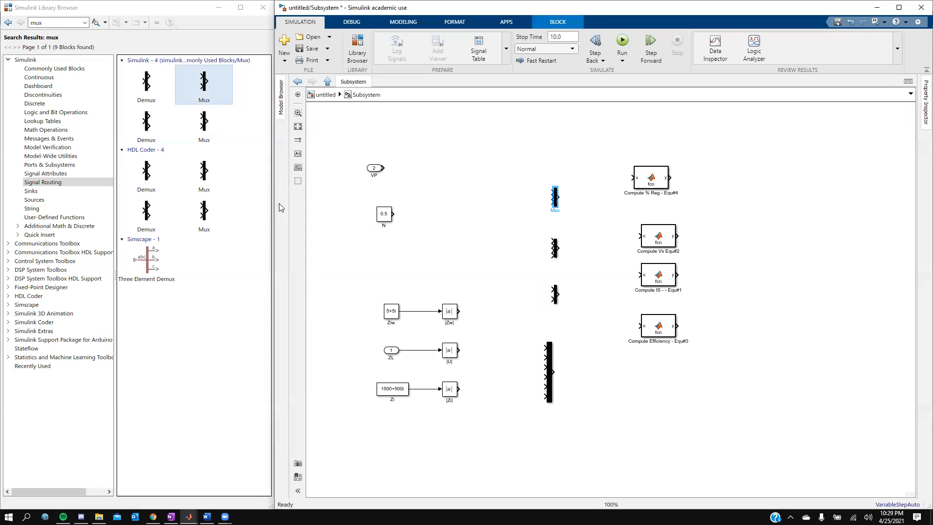
- Search the Library Browser for 'outputs' and scroll through the results
{"action": "left_click", "coordinate": [51, 23]}
{"action": "double_click", "coordinate": [51, 22]}
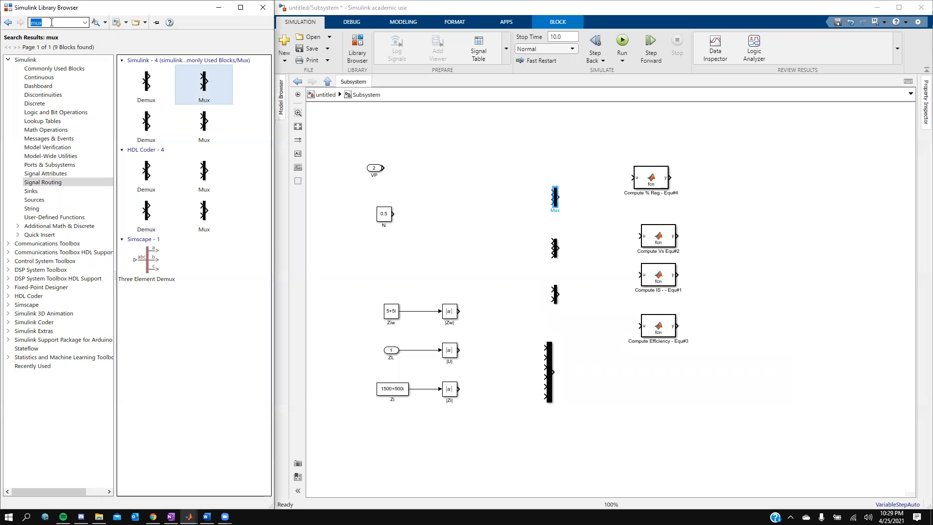
{"action": "type", "text": "out"}
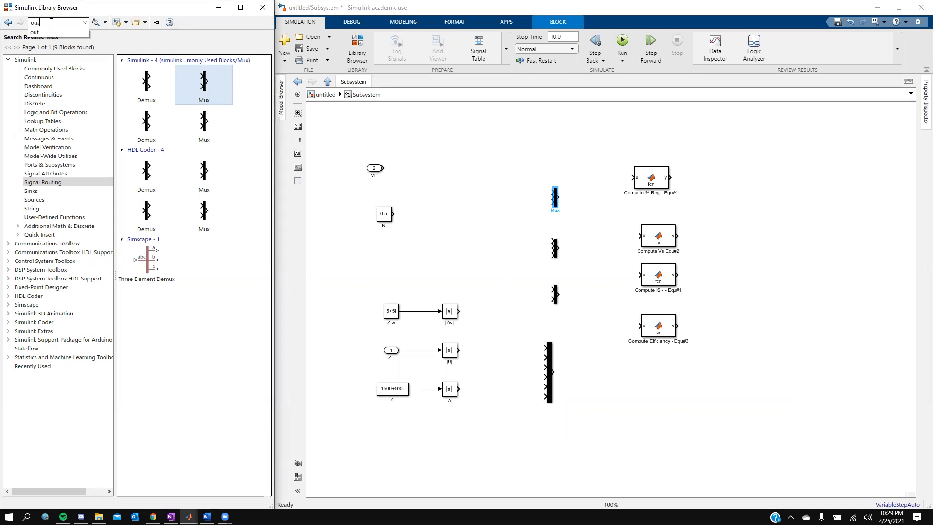
{"action": "type", "text": "puts"}
{"action": "key", "text": "Return"}
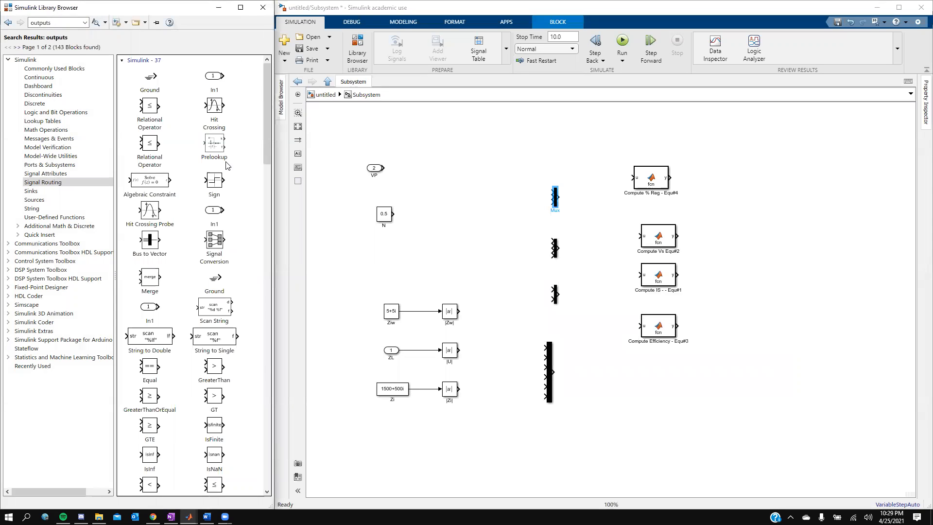
{"action": "scroll", "coordinate": [221, 238], "scroll_direction": "down", "scroll_amount": 5}
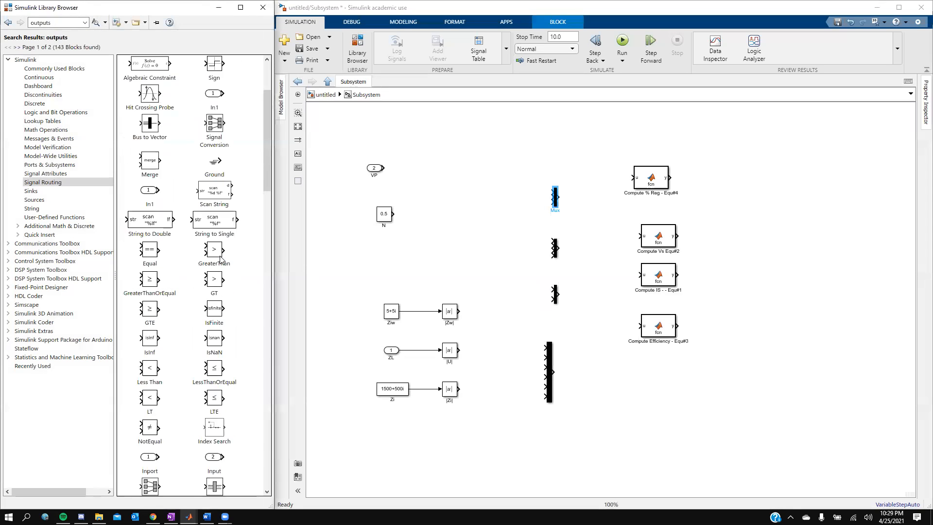
{"action": "scroll", "coordinate": [221, 259], "scroll_direction": "down", "scroll_amount": 1}
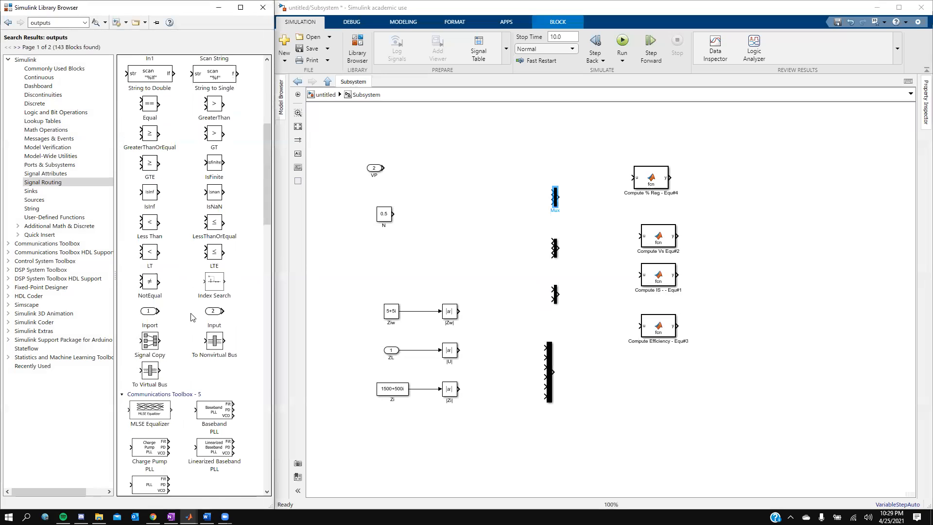
{"action": "scroll", "coordinate": [187, 372], "scroll_direction": "down", "scroll_amount": 2}
{"action": "scroll", "coordinate": [186, 373], "scroll_direction": "down", "scroll_amount": 10}
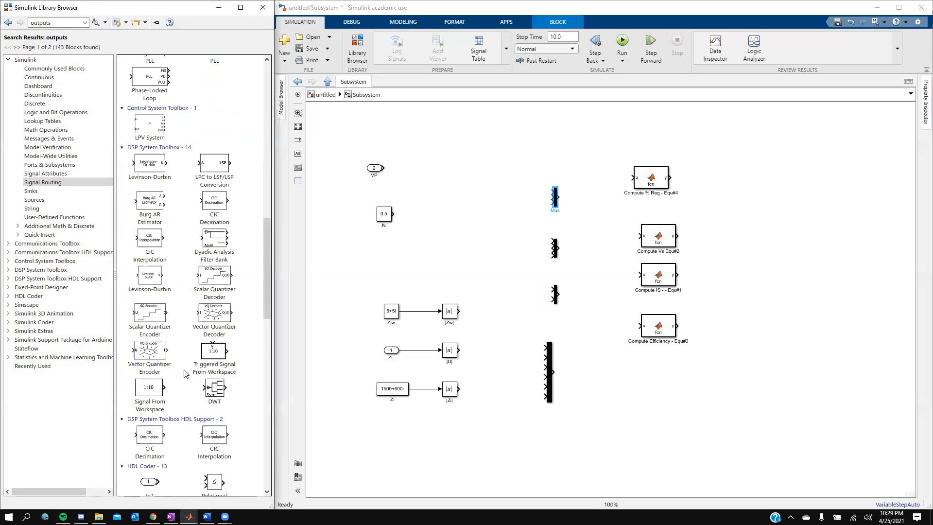
{"action": "scroll", "coordinate": [185, 374], "scroll_direction": "down", "scroll_amount": 1}
{"action": "scroll", "coordinate": [185, 373], "scroll_direction": "down", "scroll_amount": 8}
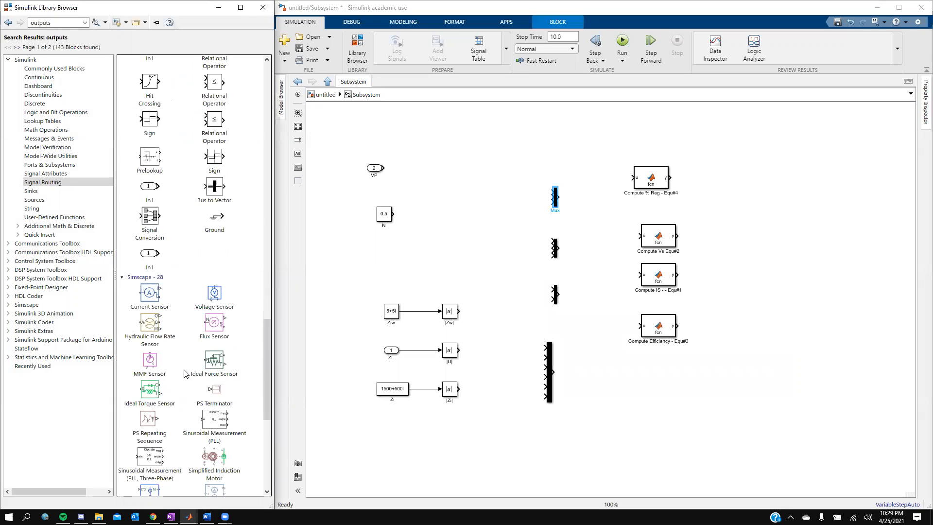
{"action": "scroll", "coordinate": [186, 373], "scroll_direction": "down", "scroll_amount": 10}
- Change the library search term to 'outport' and run the search
{"action": "double_click", "coordinate": [55, 22]}
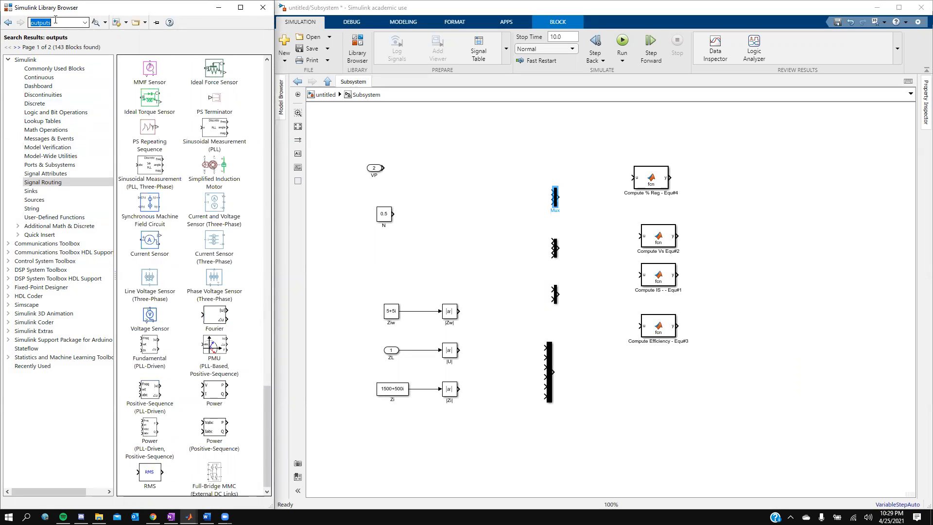
{"action": "left_click", "coordinate": [55, 20]}
{"action": "key", "text": "BackSpace"}
{"action": "key", "text": "BackSpace"}
{"action": "key", "text": "BackSpace"}
{"action": "key", "text": "BackSpace"}
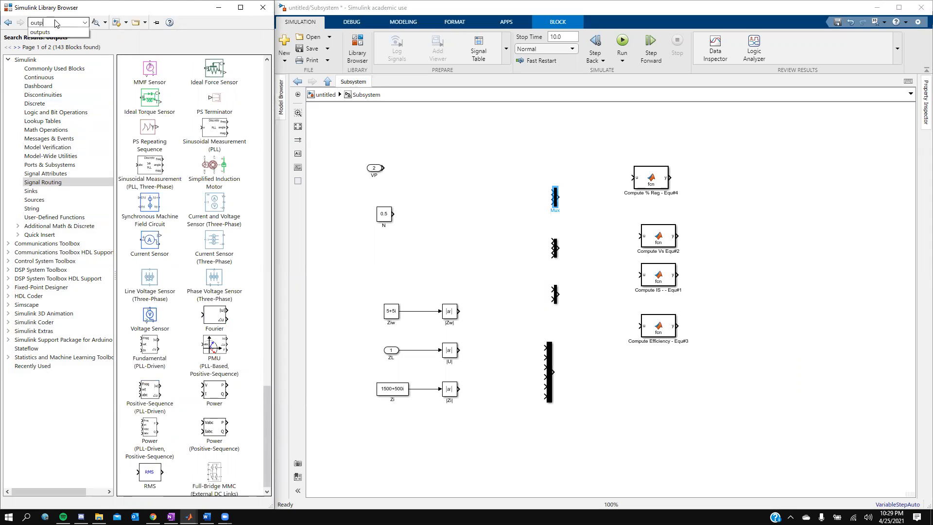
{"action": "type", "text": "port"}
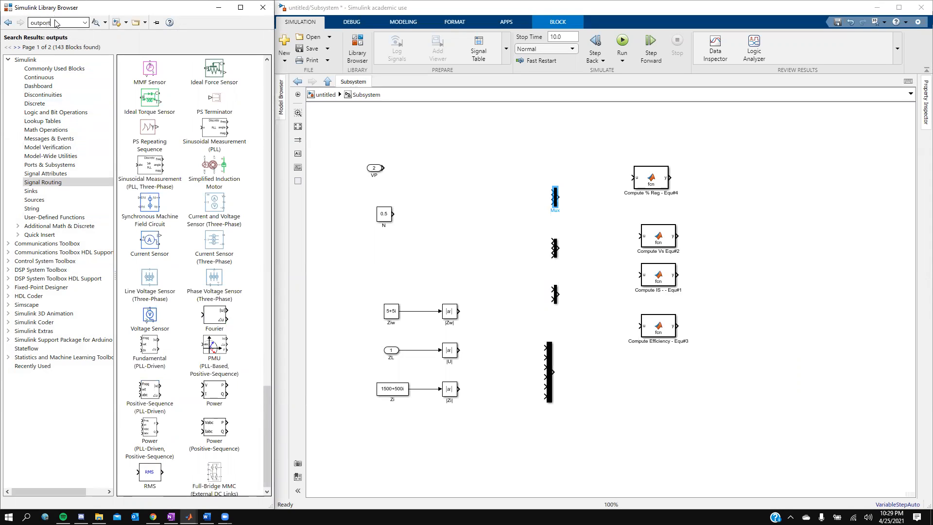
{"action": "key", "text": "Return"}
- Place four Outport blocks in the subsystem and line them up beside the compute blocks
{"action": "left_click_drag", "start_coordinate": [148, 78], "coordinate": [787, 236]}
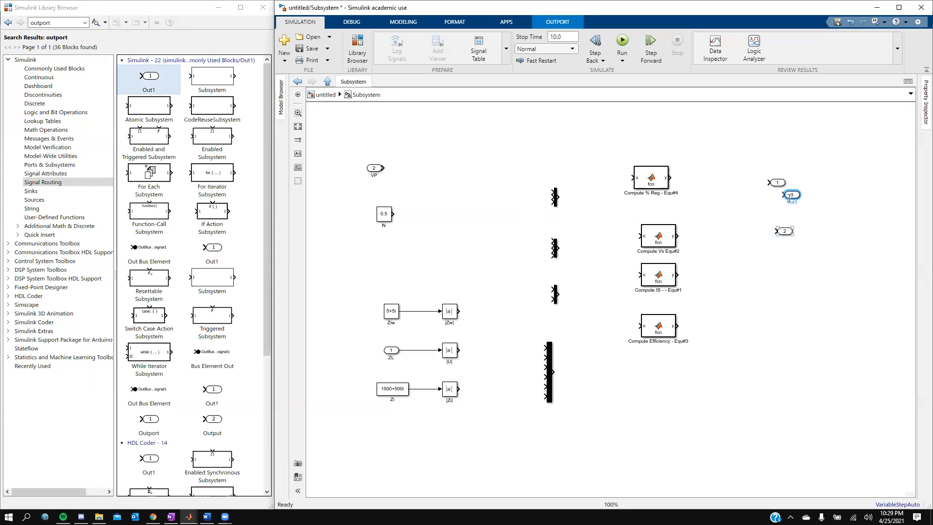
{"action": "left_click_drag", "start_coordinate": [779, 185], "coordinate": [793, 285]}
{"action": "key", "text": "ctrl+v"}
{"action": "left_click_drag", "start_coordinate": [797, 199], "coordinate": [829, 191]}
{"action": "left_click_drag", "start_coordinate": [778, 184], "coordinate": [802, 345]}
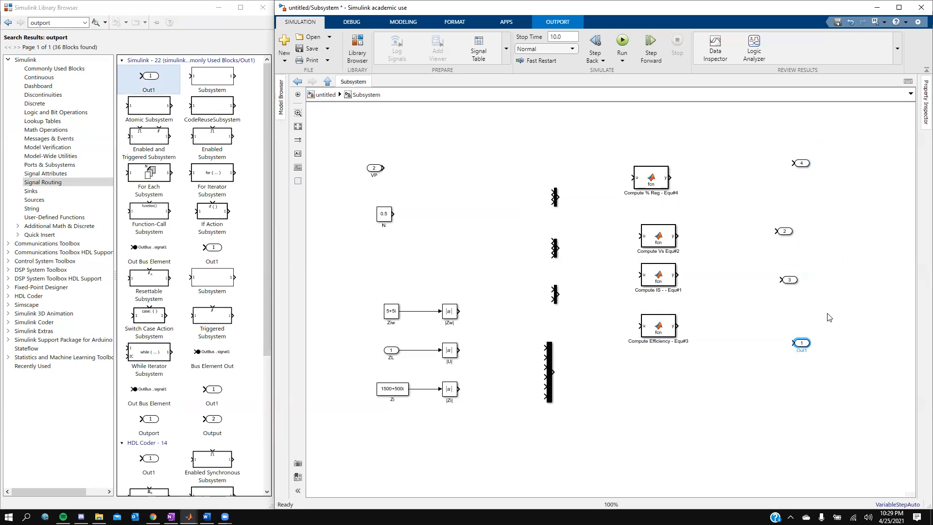
{"action": "left_click_drag", "start_coordinate": [804, 168], "coordinate": [794, 169]}
{"action": "mouse_move", "coordinate": [791, 232]}
{"action": "left_mouse_down"}
{"action": "mouse_move", "coordinate": [796, 216]}
{"action": "mouse_move", "coordinate": [798, 227]}
{"action": "left_mouse_up"}
{"action": "left_click_drag", "start_coordinate": [793, 281], "coordinate": [788, 403]}
{"action": "left_click", "coordinate": [804, 343]}
{"action": "left_click", "coordinate": [804, 313]}
{"action": "left_click_drag", "start_coordinate": [803, 343], "coordinate": [798, 285]}
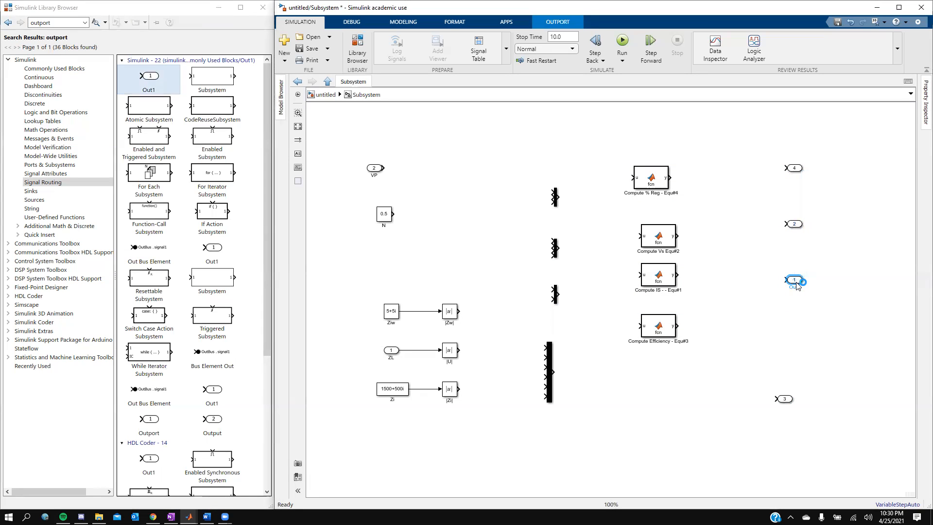
{"action": "left_click", "coordinate": [809, 338]}
{"action": "left_click_drag", "start_coordinate": [788, 398], "coordinate": [803, 335]}
- Rename the output ports 4, 2, 1 and 3 to %Reg, Vs, Is and n
{"action": "left_click", "coordinate": [797, 170]}
{"action": "key", "text": "BackSpace"}
{"action": "left_click", "coordinate": [810, 202]}
{"action": "left_click", "coordinate": [798, 228]}
{"action": "double_click", "coordinate": [794, 280]}
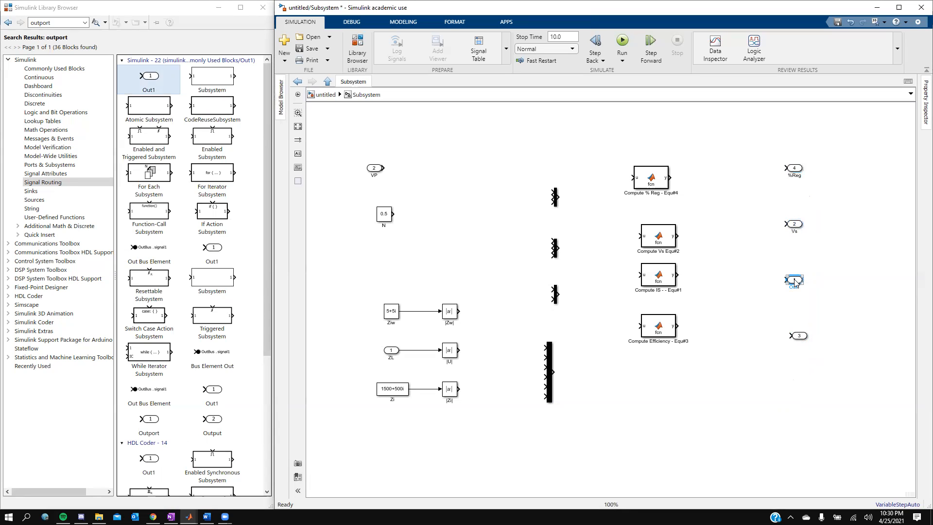
{"action": "left_click", "coordinate": [797, 290]}
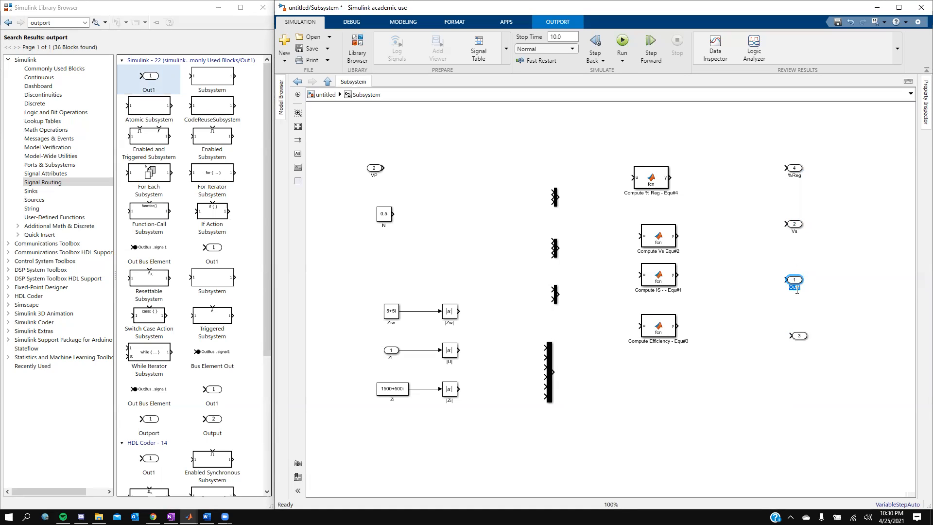
{"action": "type", "text": "Is"}
{"action": "left_click", "coordinate": [800, 345]}
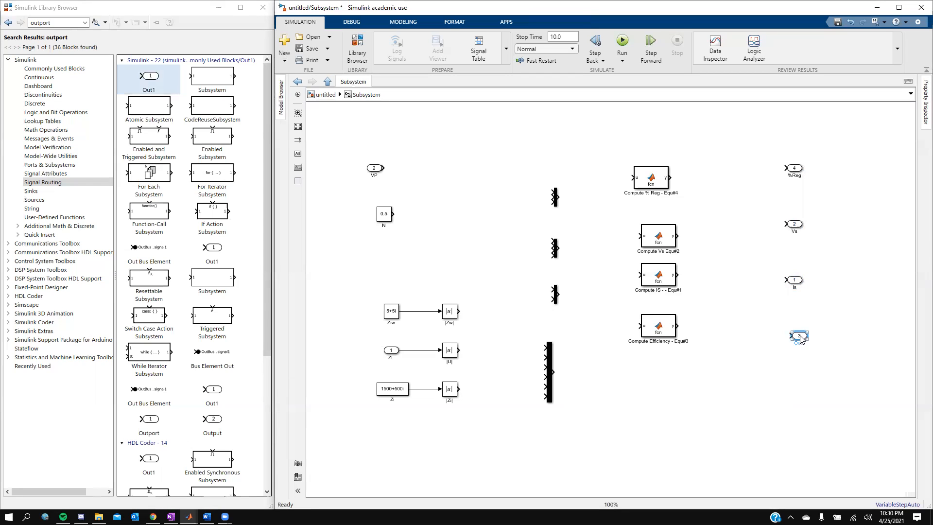
{"action": "left_click", "coordinate": [800, 345]}
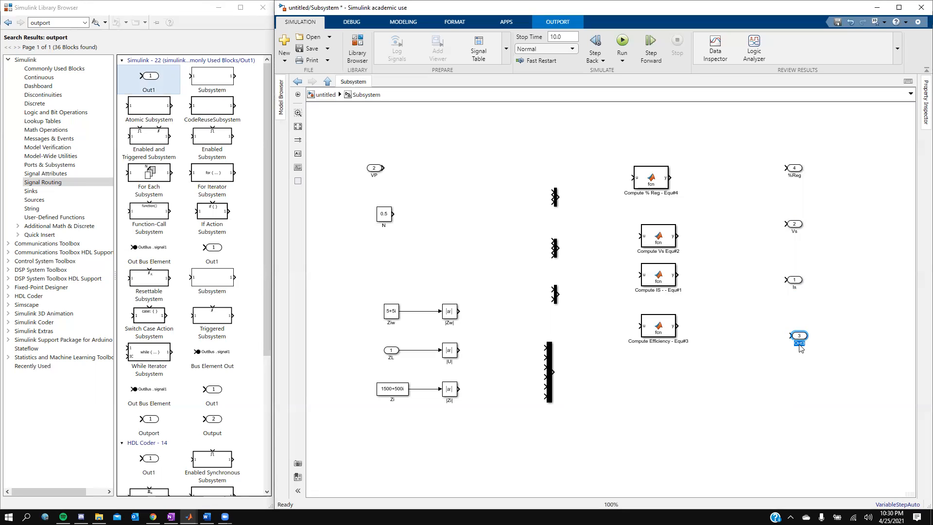
{"action": "type", "text": "E"}
{"action": "left_click", "coordinate": [821, 304]}
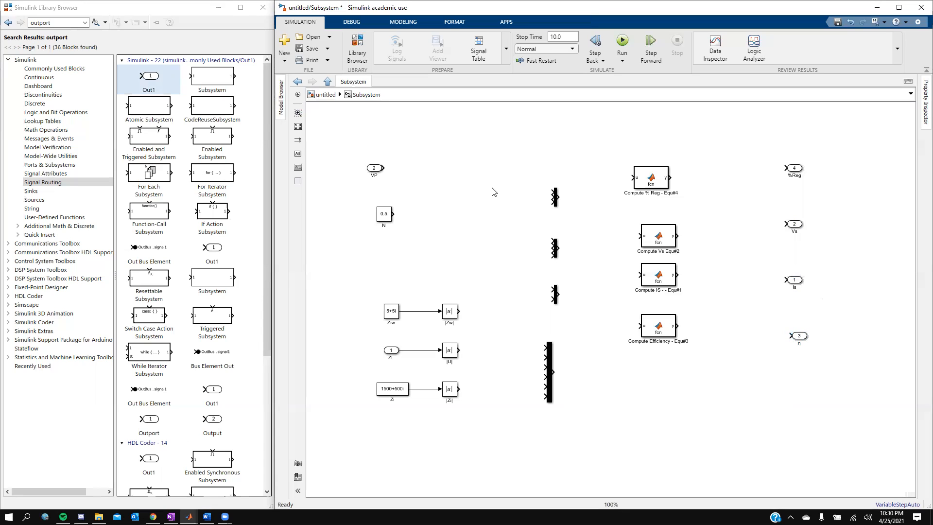
- Raise the top Mux and wire the N constant, VP and Compute Vs output into it
{"action": "left_click", "coordinate": [556, 198]}
{"action": "left_click_drag", "start_coordinate": [556, 199], "coordinate": [545, 163]}
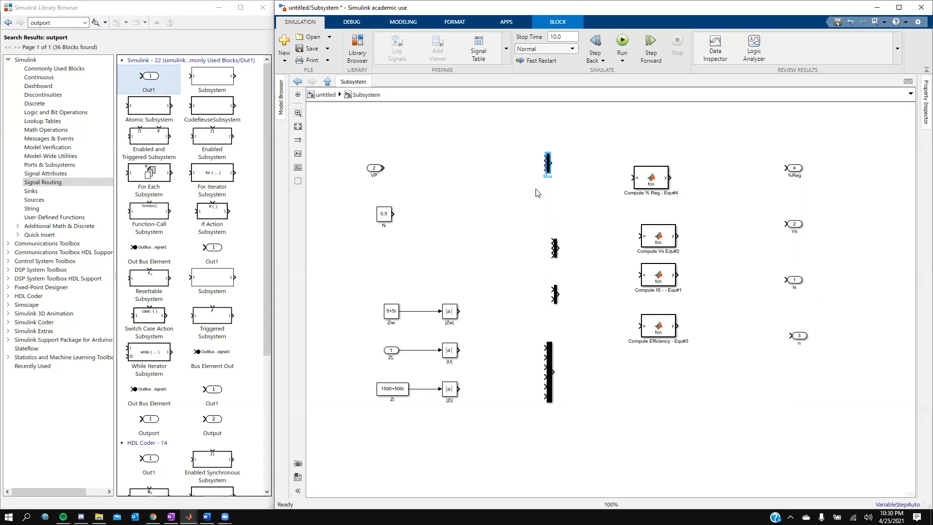
{"action": "mouse_move", "coordinate": [545, 158]}
{"action": "left_mouse_down"}
{"action": "mouse_move", "coordinate": [396, 204]}
{"action": "mouse_move", "coordinate": [395, 212]}
{"action": "left_mouse_up"}
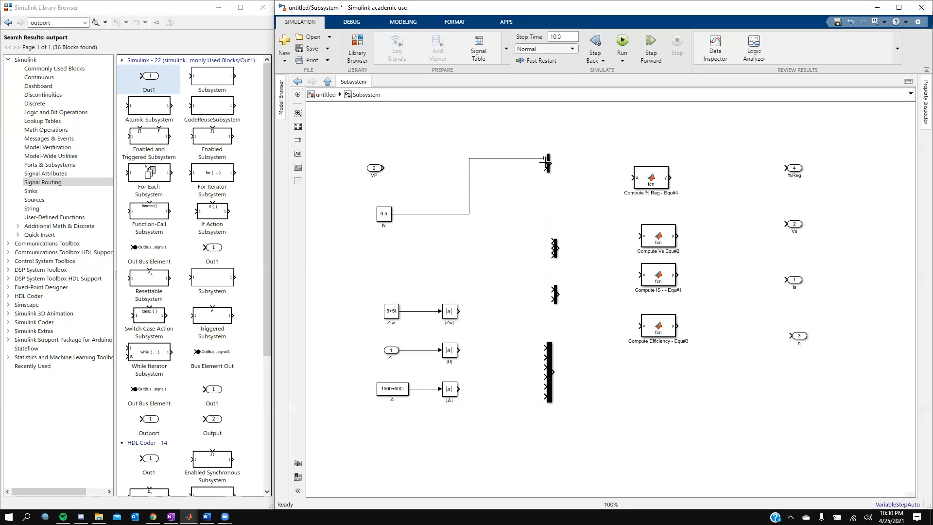
{"action": "left_click_drag", "start_coordinate": [545, 163], "coordinate": [389, 170]}
{"action": "left_click", "coordinate": [545, 169]}
{"action": "left_click", "coordinate": [676, 236]}
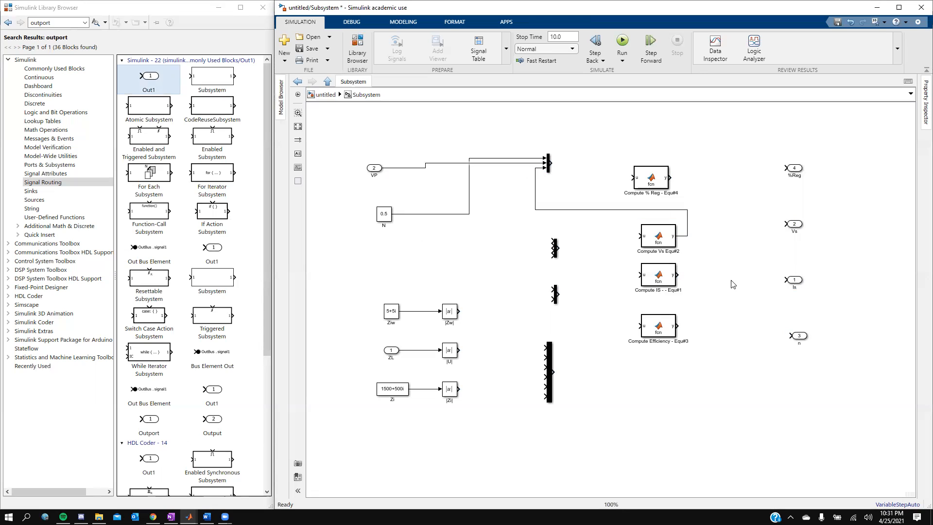
- Align Compute % Reg with its Mux, fit the diagram, and line up N and VP
{"action": "left_click", "coordinate": [662, 173]}
{"action": "left_click_drag", "start_coordinate": [661, 173], "coordinate": [668, 158]}
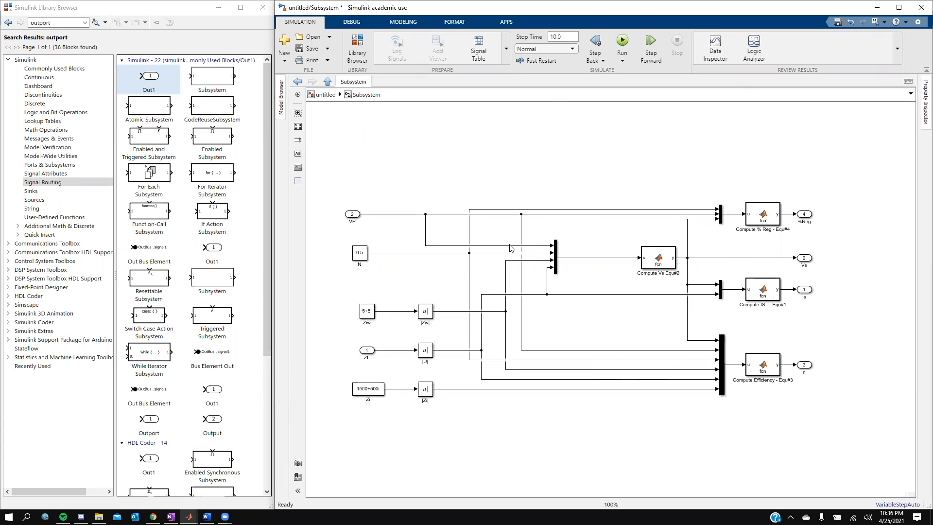
{"action": "left_click", "coordinate": [298, 127]}
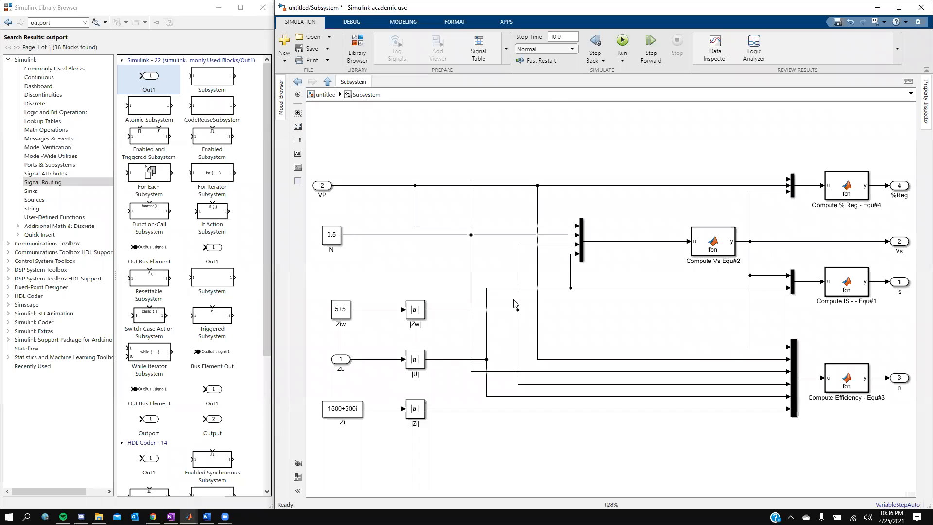
{"action": "left_click", "coordinate": [900, 242]}
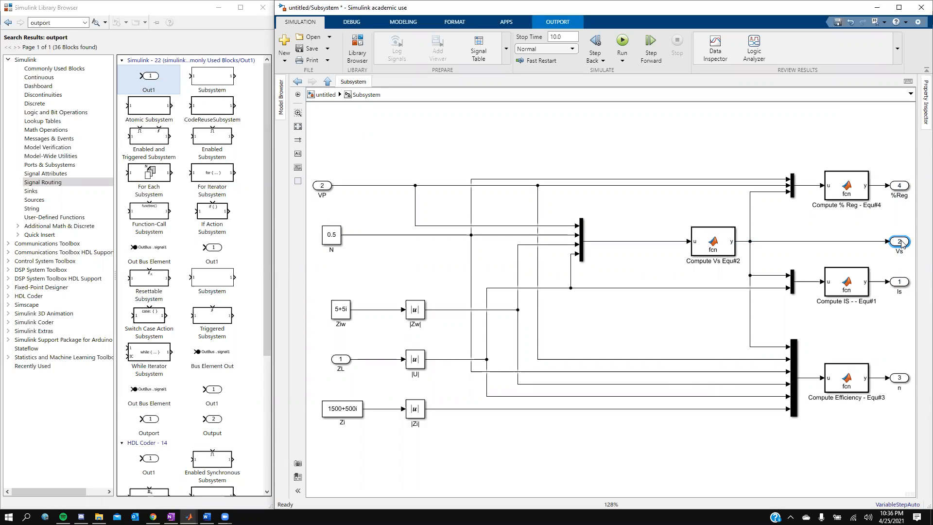
{"action": "left_click", "coordinate": [854, 230]}
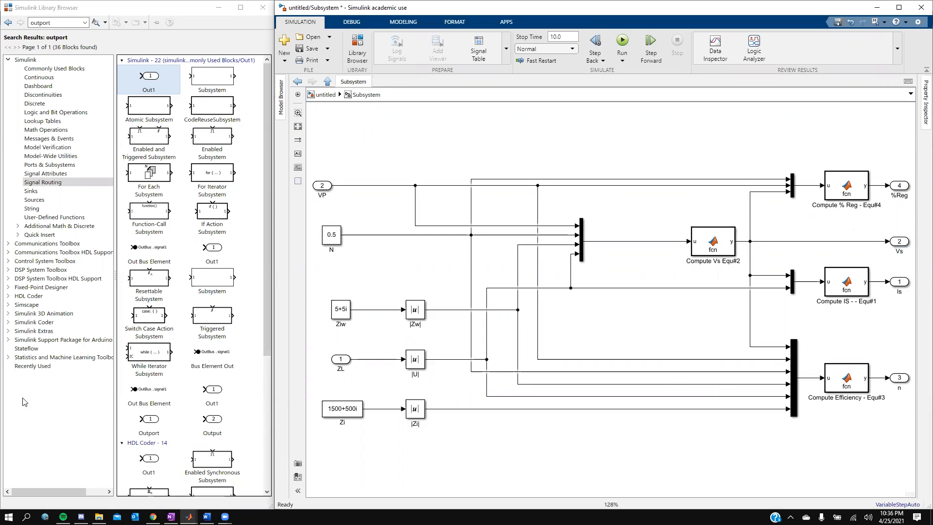
{"action": "left_click_drag", "start_coordinate": [335, 241], "coordinate": [343, 241]}
{"action": "left_click_drag", "start_coordinate": [321, 188], "coordinate": [340, 188]}
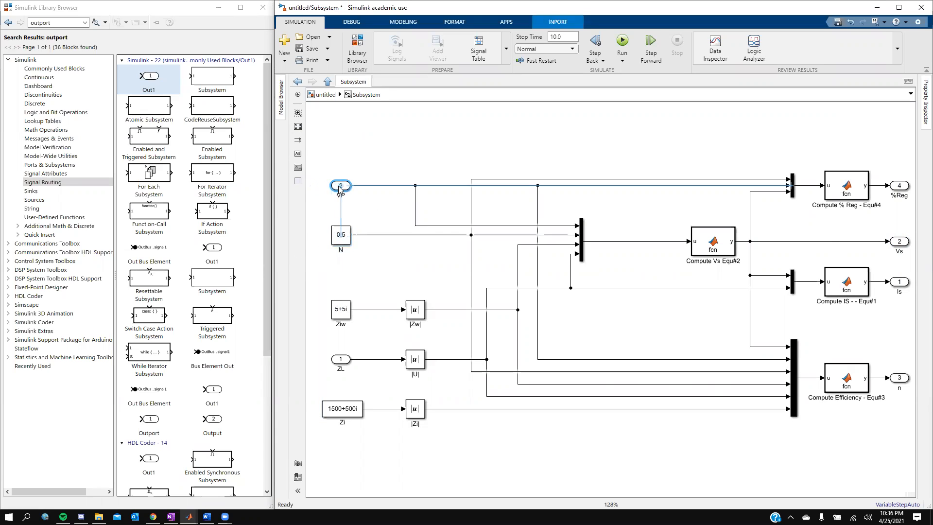
- Reopen the Subsystem and review the code of the % Reg, Is, Vs and Efficiency functions
{"action": "left_click", "coordinate": [327, 81]}
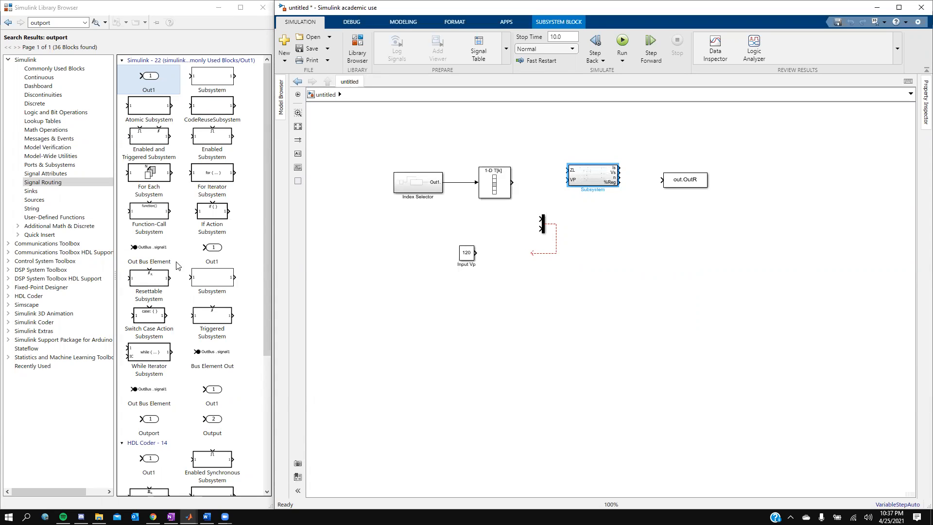
{"action": "double_click", "coordinate": [588, 176]}
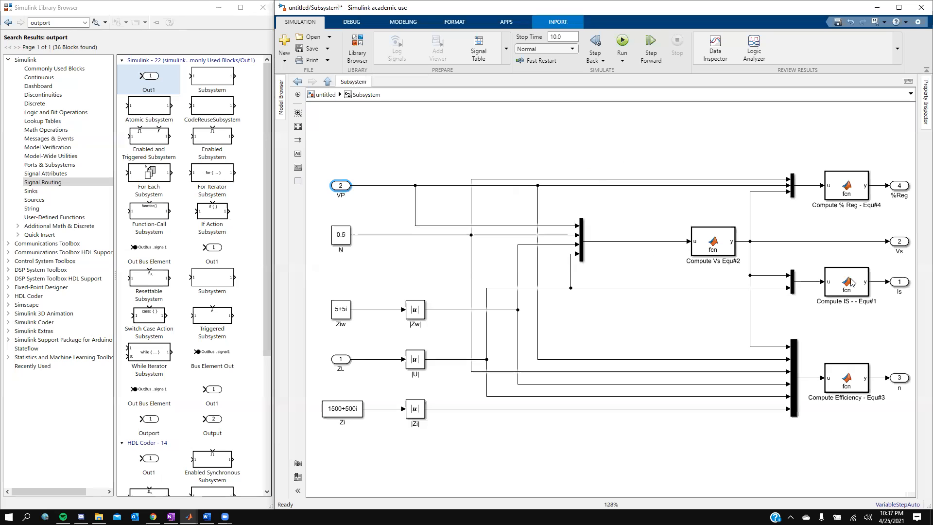
{"action": "double_click", "coordinate": [856, 187]}
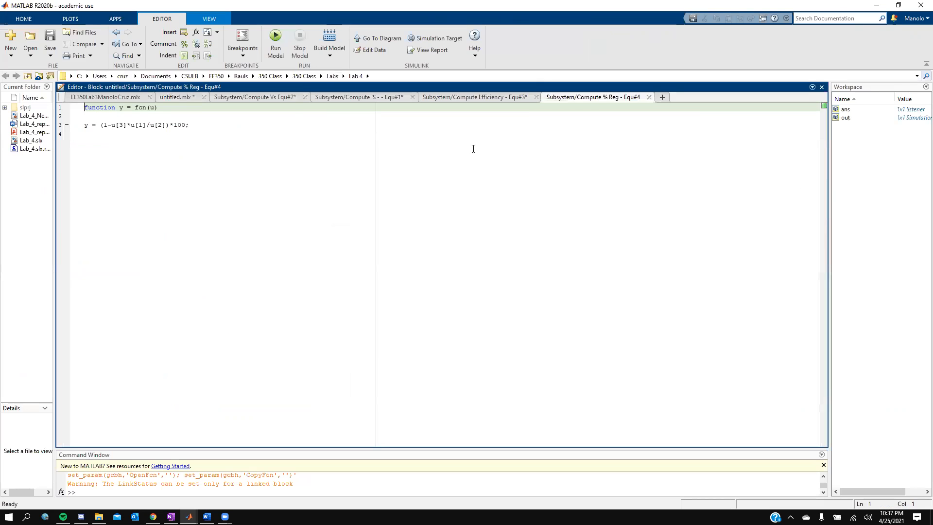
{"action": "left_click", "coordinate": [337, 97]}
{"action": "left_click", "coordinate": [255, 97]}
{"action": "left_click", "coordinate": [464, 98]}
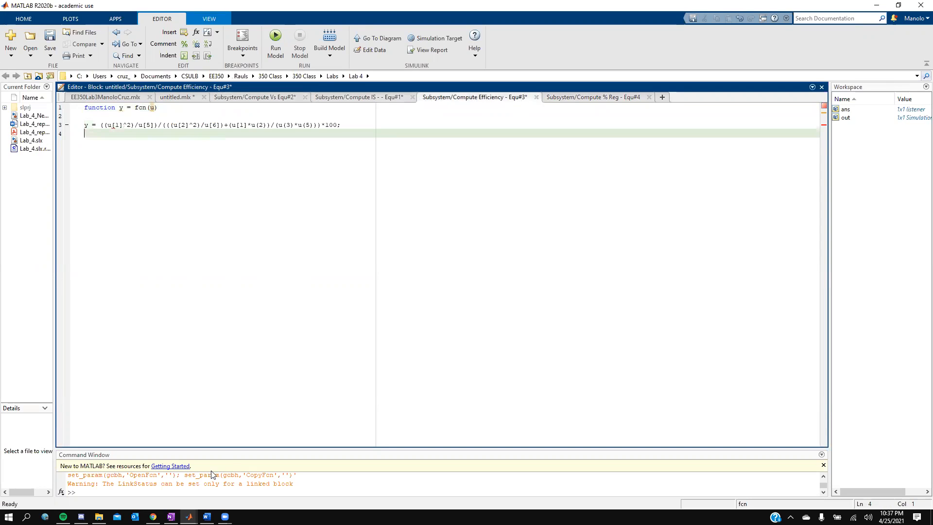
- Maximize Simulink, fit the subsystem diagram, and return to the top-level model
{"action": "mouse_move", "coordinate": [189, 517]}
{"action": "left_click", "coordinate": [250, 478]}
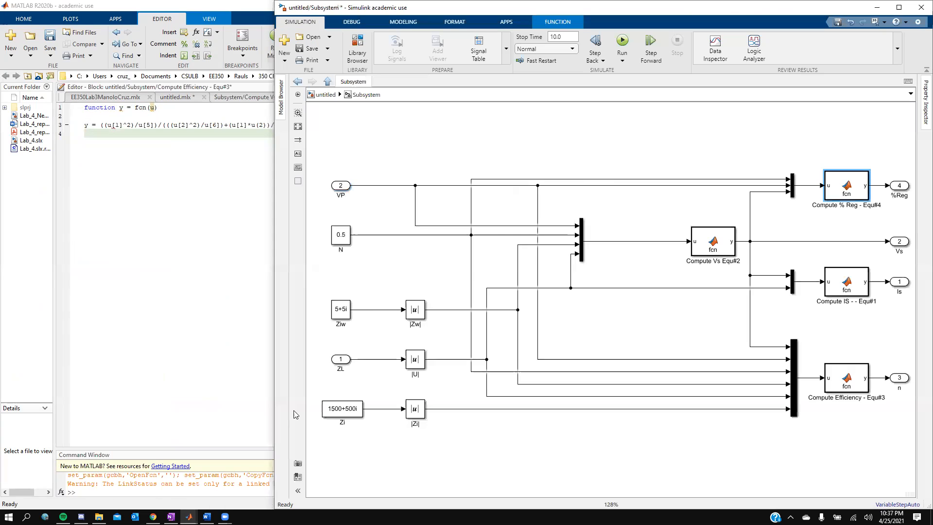
{"action": "left_click", "coordinate": [899, 6]}
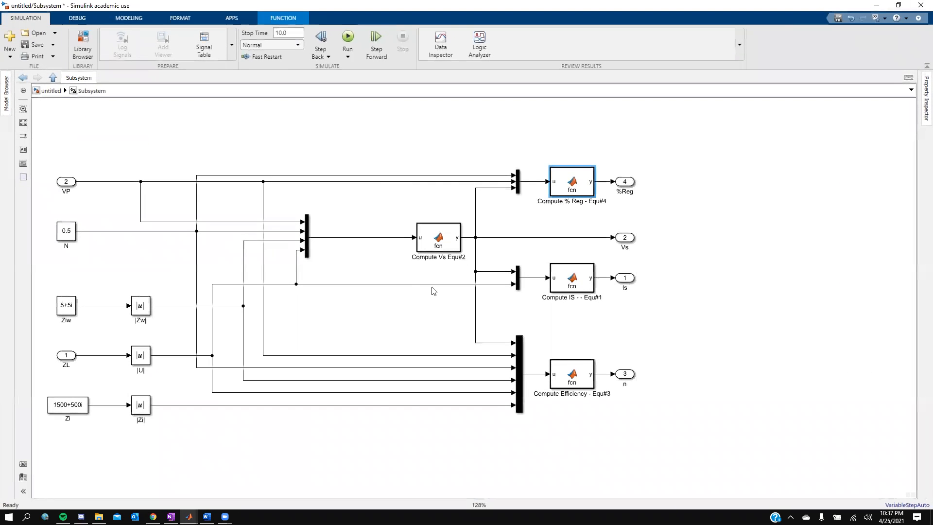
{"action": "left_click", "coordinate": [23, 123]}
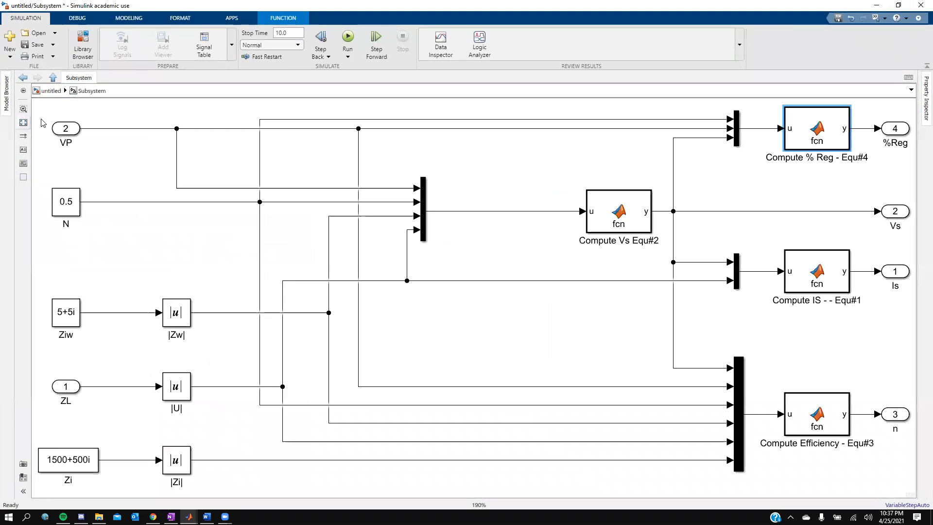
{"action": "left_click", "coordinate": [54, 79]}
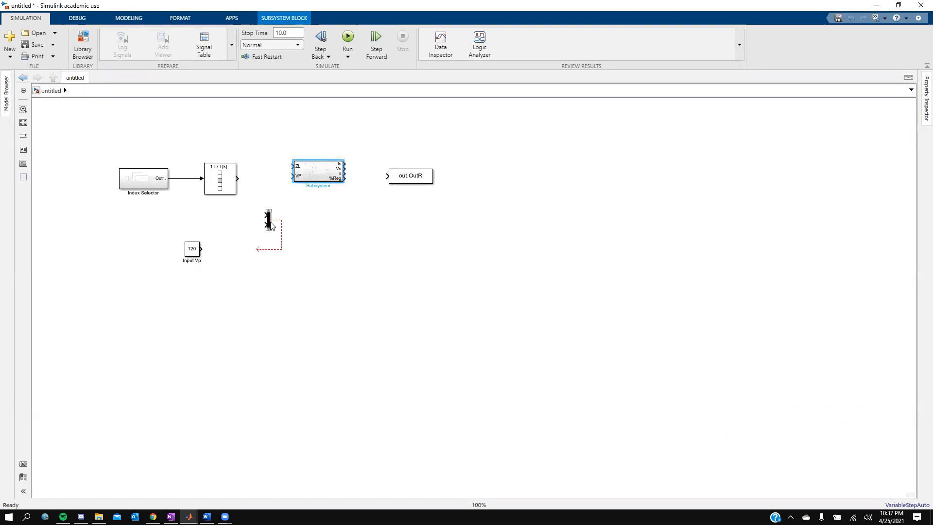
- Select the unconnected dashed signal line on the top-level canvas
{"action": "left_click", "coordinate": [282, 226]}
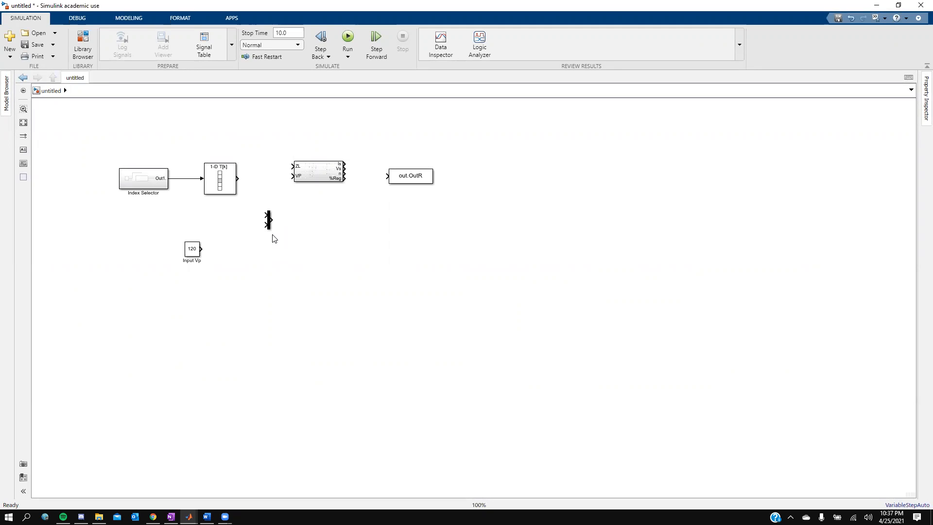
{"action": "double_click", "coordinate": [143, 177]}
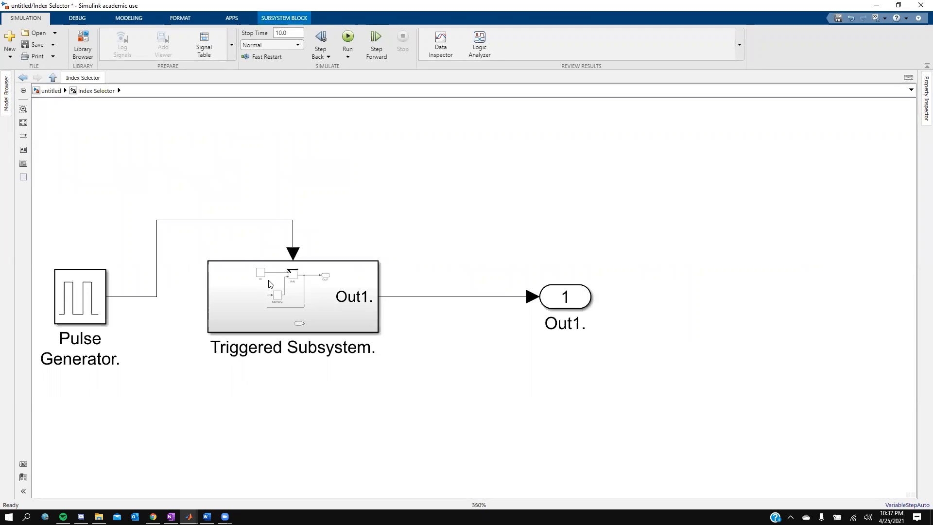
{"action": "left_click", "coordinate": [505, 324]}
{"action": "left_click", "coordinate": [24, 122]}
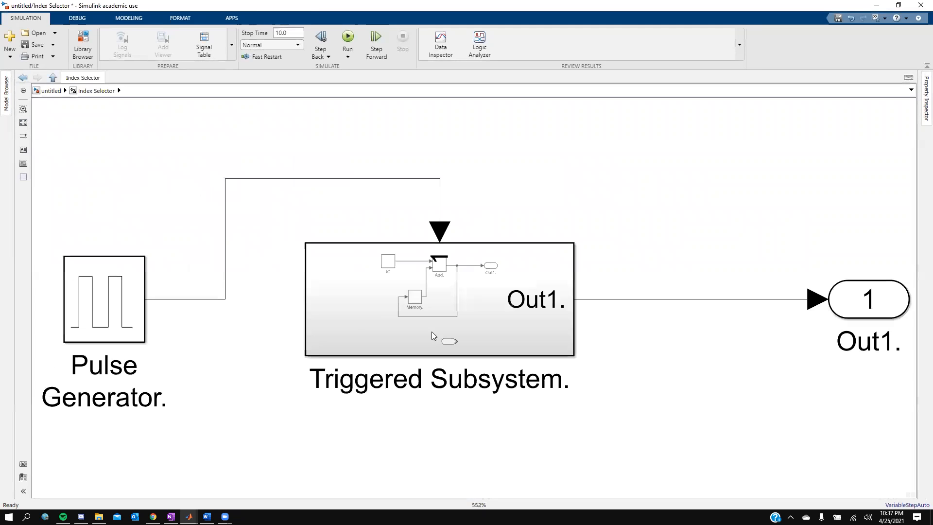
{"action": "double_click", "coordinate": [418, 310]}
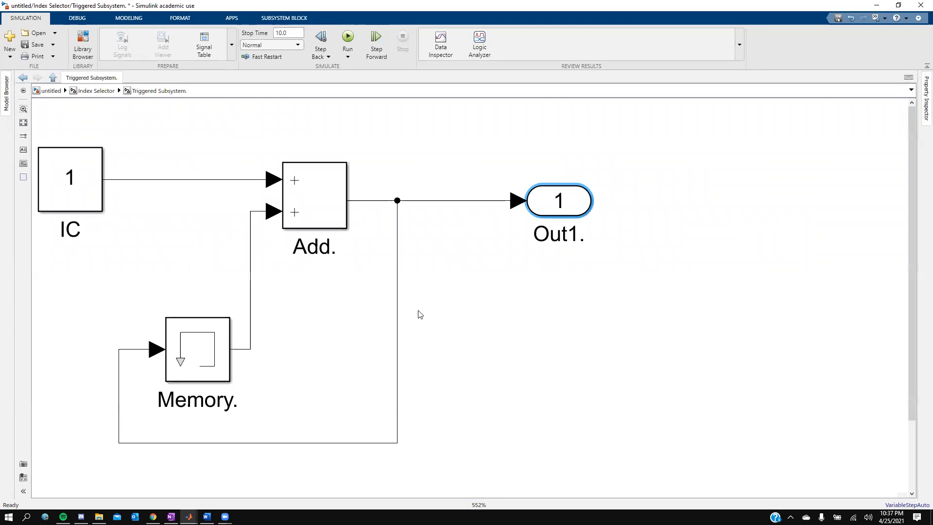
{"action": "left_click", "coordinate": [23, 122]}
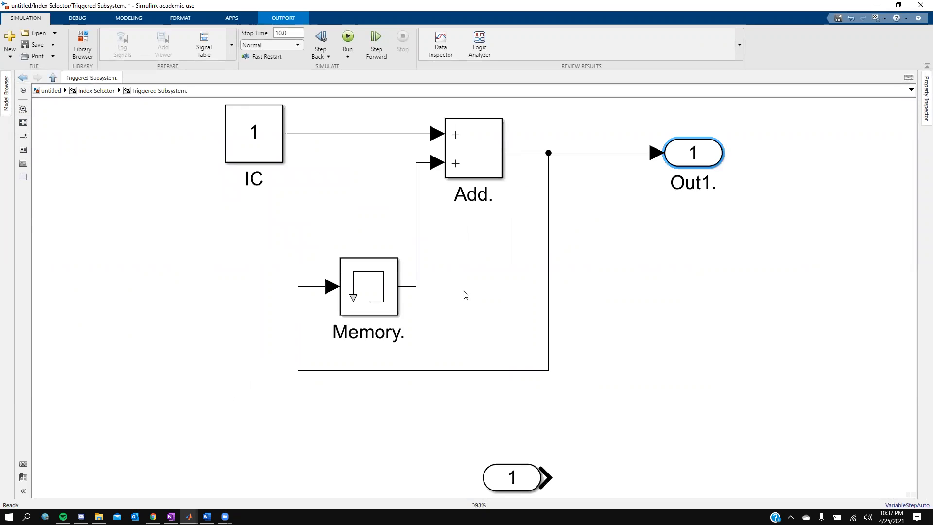
{"action": "left_click", "coordinate": [53, 77]}
{"action": "left_click", "coordinate": [54, 76]}
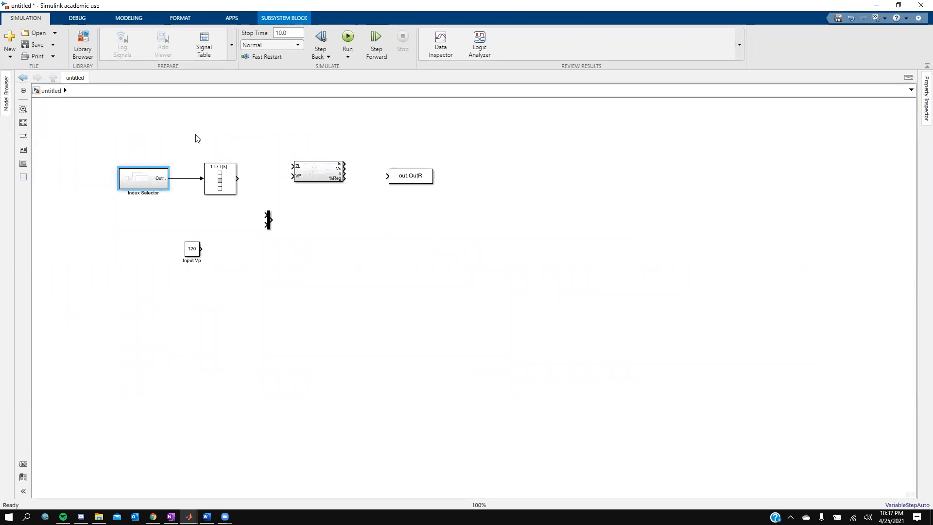
- Nudge the subsystem and Mux, then wire Input Vp to VP and the lookup table to ZL
{"action": "mouse_move", "coordinate": [325, 178]}
{"action": "left_mouse_down"}
{"action": "mouse_move", "coordinate": [324, 196]}
{"action": "mouse_move", "coordinate": [338, 195]}
{"action": "mouse_move", "coordinate": [328, 191]}
{"action": "left_mouse_up"}
{"action": "left_click_drag", "start_coordinate": [271, 224], "coordinate": [384, 240]}
{"action": "left_click", "coordinate": [201, 250]}
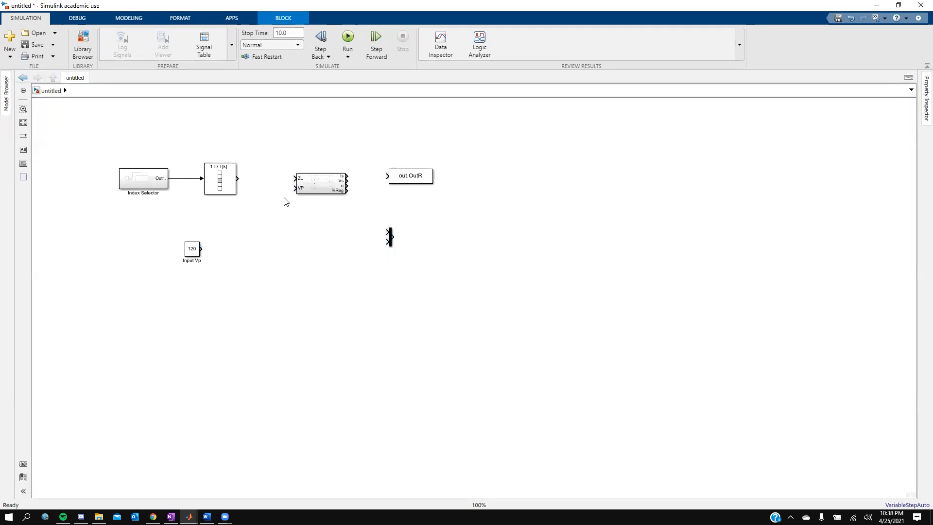
{"action": "left_click_drag", "start_coordinate": [292, 188], "coordinate": [200, 249]}
{"action": "left_click", "coordinate": [260, 190]}
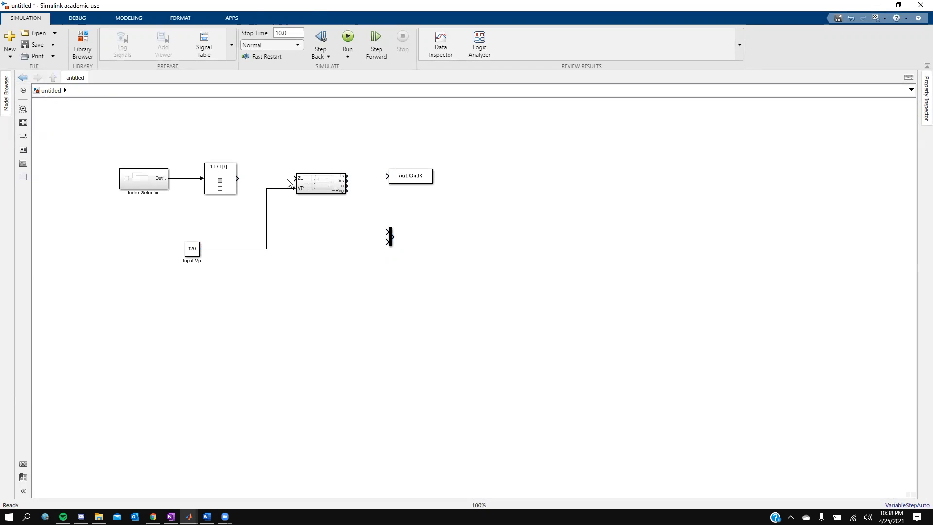
{"action": "left_click_drag", "start_coordinate": [293, 178], "coordinate": [238, 177]}
- Set the Mux's number of inputs to 4
{"action": "left_click", "coordinate": [390, 238]}
{"action": "double_click", "coordinate": [390, 239]}
{"action": "type", "text": "4"}
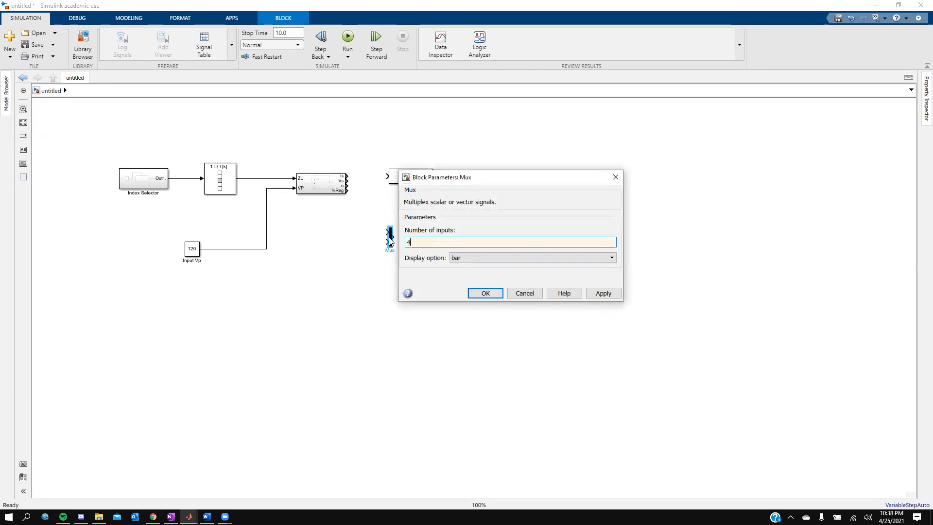
{"action": "left_click", "coordinate": [603, 293]}
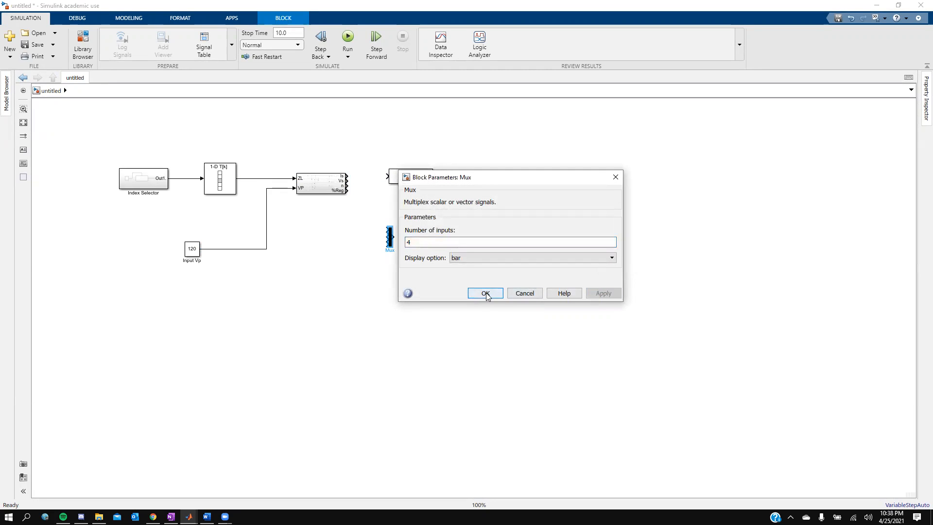
{"action": "left_click", "coordinate": [486, 295]}
- Move out.OutR right, delete an accidental self-loop line, and stretch the Mux taller
{"action": "left_click_drag", "start_coordinate": [417, 177], "coordinate": [505, 186]}
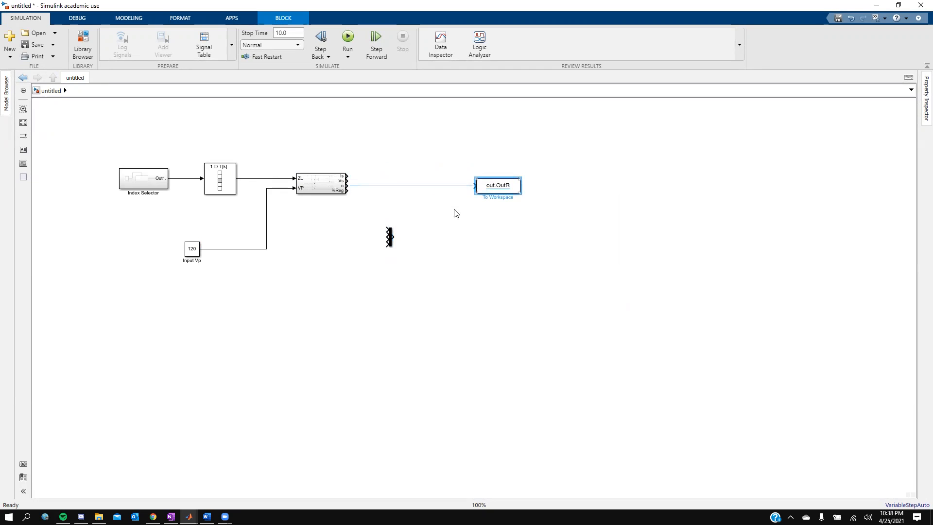
{"action": "mouse_move", "coordinate": [393, 239]}
{"action": "left_mouse_down"}
{"action": "mouse_move", "coordinate": [392, 248]}
{"action": "mouse_move", "coordinate": [391, 240]}
{"action": "left_mouse_up"}
{"action": "left_click", "coordinate": [390, 254]}
{"action": "key", "text": "Delete"}
{"action": "left_click", "coordinate": [390, 243]}
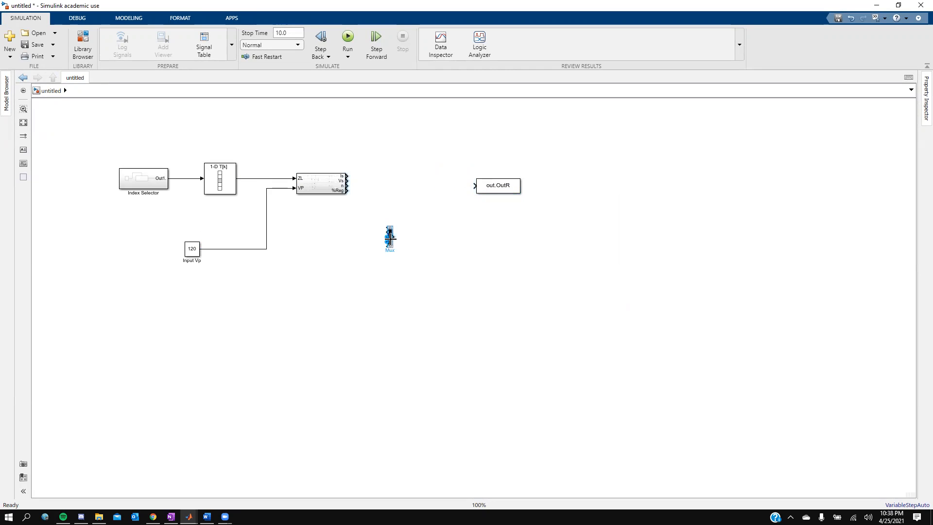
{"action": "left_click", "coordinate": [393, 247]}
{"action": "left_click_drag", "start_coordinate": [392, 248], "coordinate": [397, 215]}
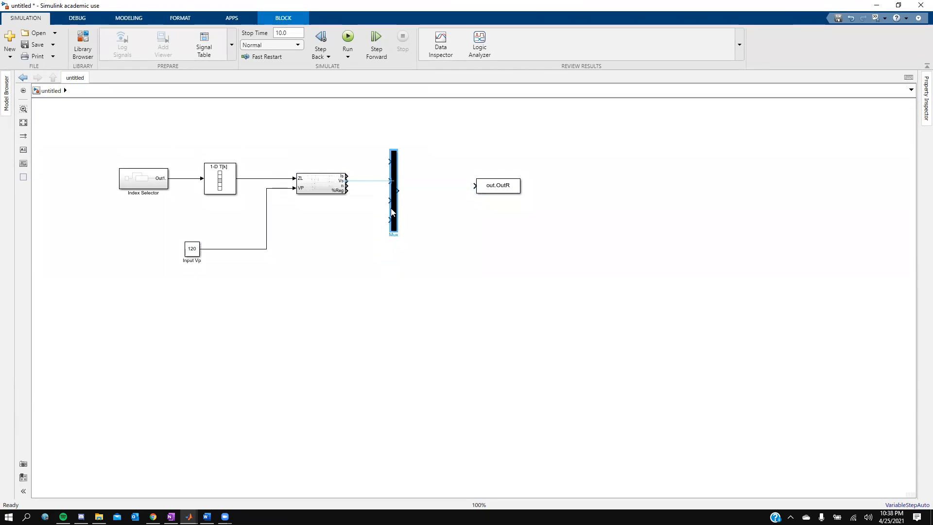
- Connect the subsystem's %Reg output to Mux input 4 and enlarge the subsystem
{"action": "left_click", "coordinate": [325, 187]}
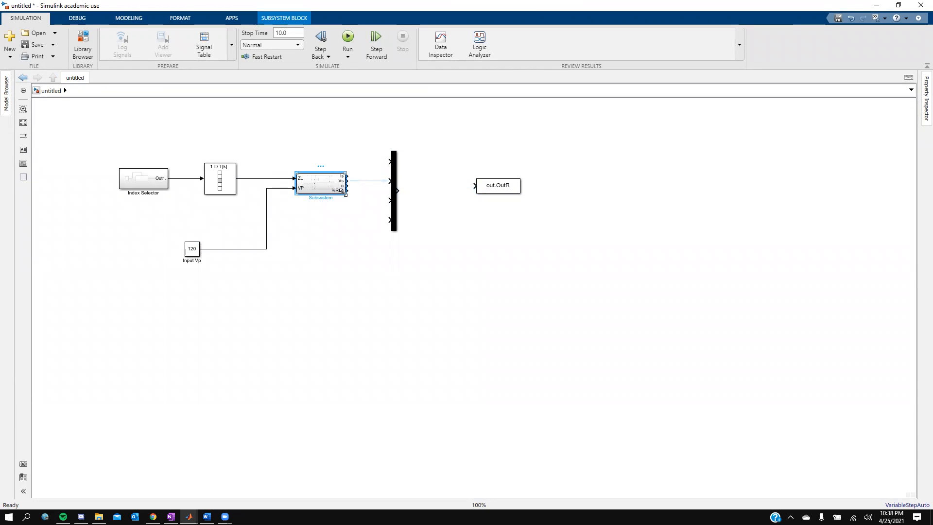
{"action": "left_click", "coordinate": [344, 192]}
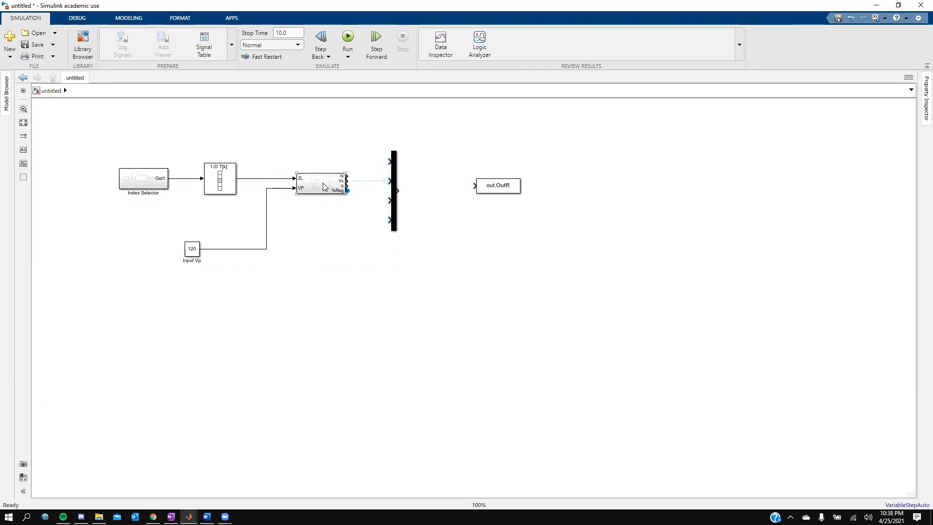
{"action": "left_click", "coordinate": [389, 220]}
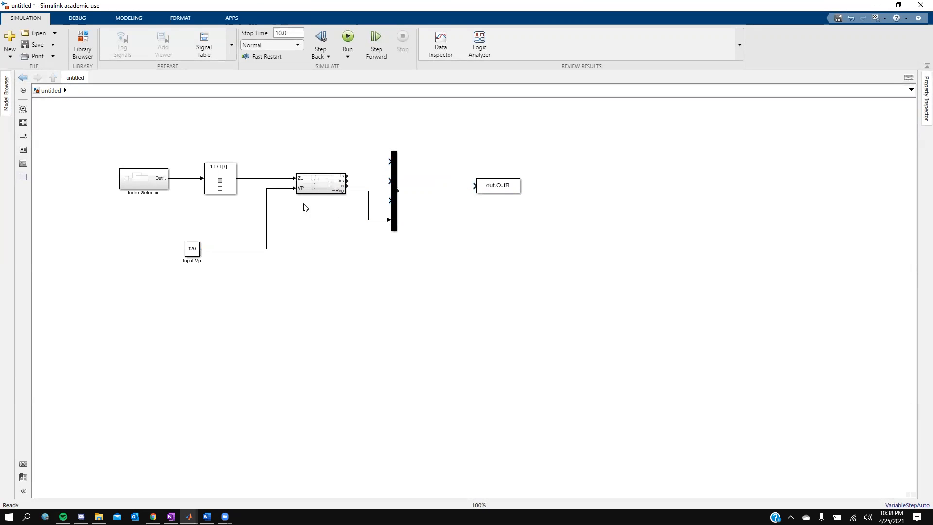
{"action": "left_click_drag", "start_coordinate": [345, 194], "coordinate": [322, 193]}
- Connect the subsystem's n, Vs and Is outputs to the Mux inputs
{"action": "left_click", "coordinate": [359, 200]}
{"action": "left_click", "coordinate": [357, 186]}
{"action": "left_click", "coordinate": [387, 184]}
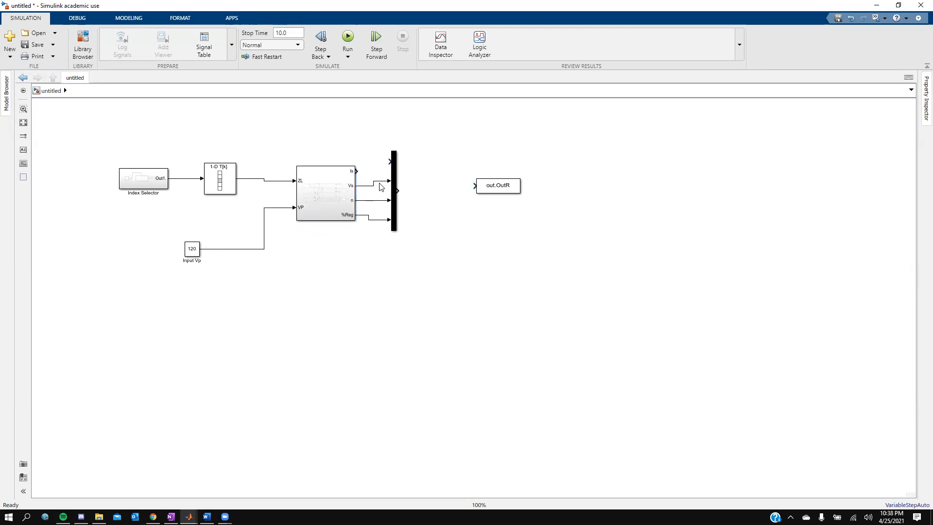
{"action": "left_click_drag", "start_coordinate": [358, 171], "coordinate": [389, 162]}
{"action": "left_click", "coordinate": [395, 189]}
- Stretch the subsystem to align its ports and wire the Mux output into out.OutR
{"action": "left_click", "coordinate": [339, 208]}
{"action": "left_click_drag", "start_coordinate": [353, 217], "coordinate": [354, 224]}
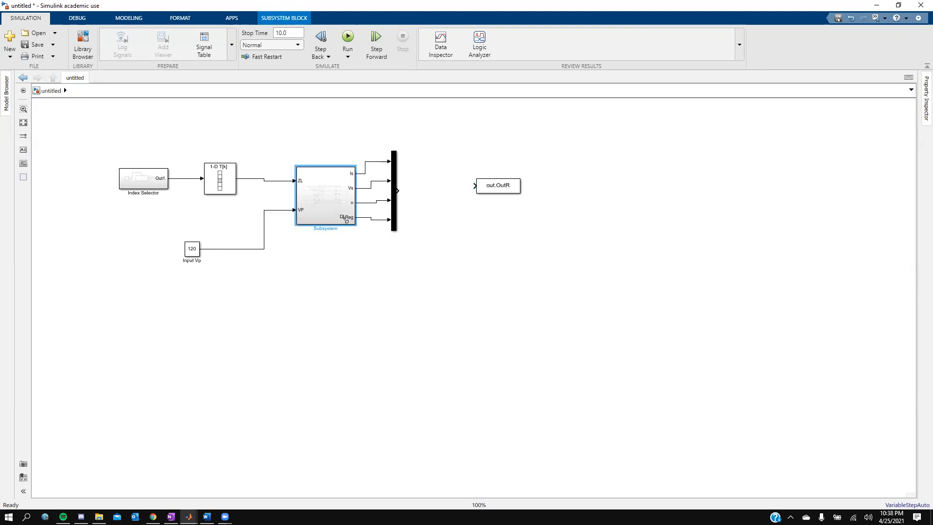
{"action": "left_click_drag", "start_coordinate": [398, 191], "coordinate": [477, 195]}
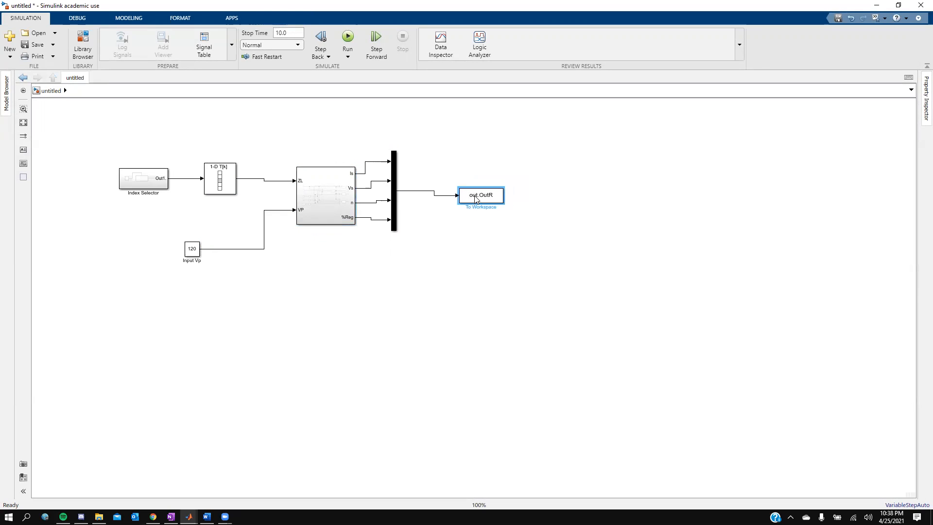
{"action": "left_click", "coordinate": [443, 344]}
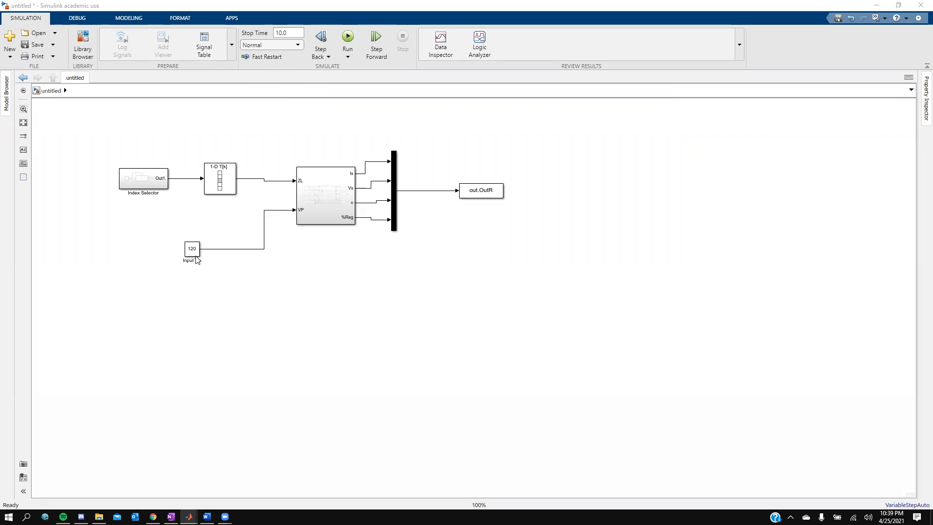
- Align Input Vp, the lookup table and Index Selector, and set stop time to 100
{"action": "left_click_drag", "start_coordinate": [189, 253], "coordinate": [226, 214]}
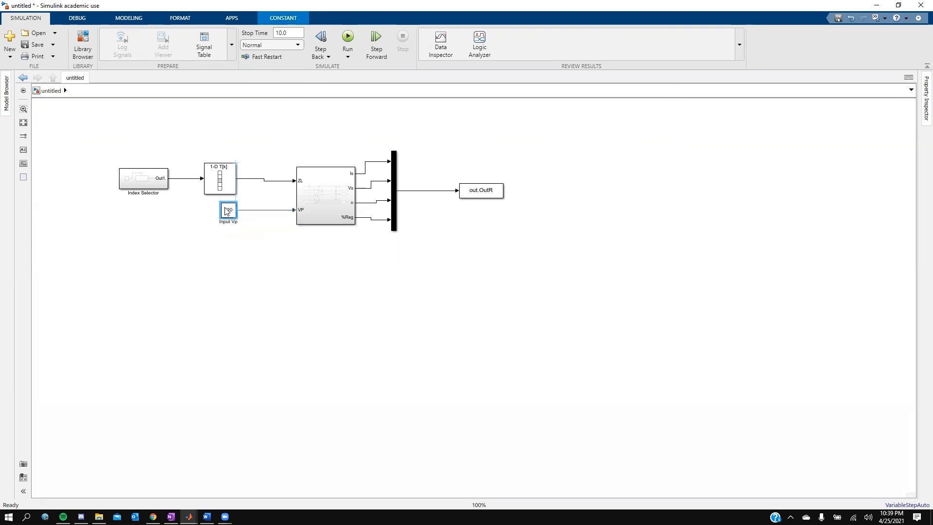
{"action": "mouse_move", "coordinate": [222, 180]}
{"action": "left_mouse_down"}
{"action": "mouse_move", "coordinate": [238, 157]}
{"action": "mouse_move", "coordinate": [220, 164]}
{"action": "left_mouse_up"}
{"action": "left_click_drag", "start_coordinate": [159, 176], "coordinate": [164, 163]}
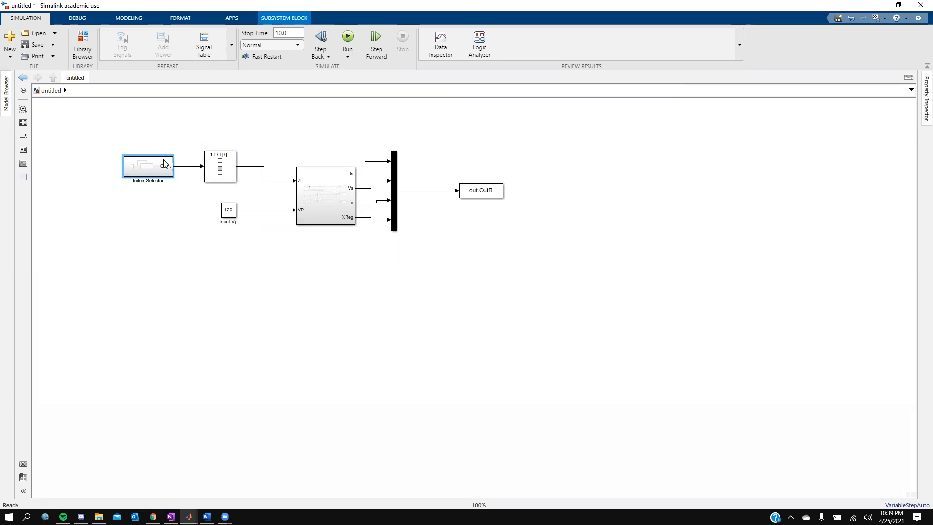
{"action": "left_click", "coordinate": [296, 32]}
{"action": "type", "text": "100"}
- Run the model, review the 5 parse errors, and open the Compute % Reg - Equ#4 code
{"action": "left_click", "coordinate": [348, 38]}
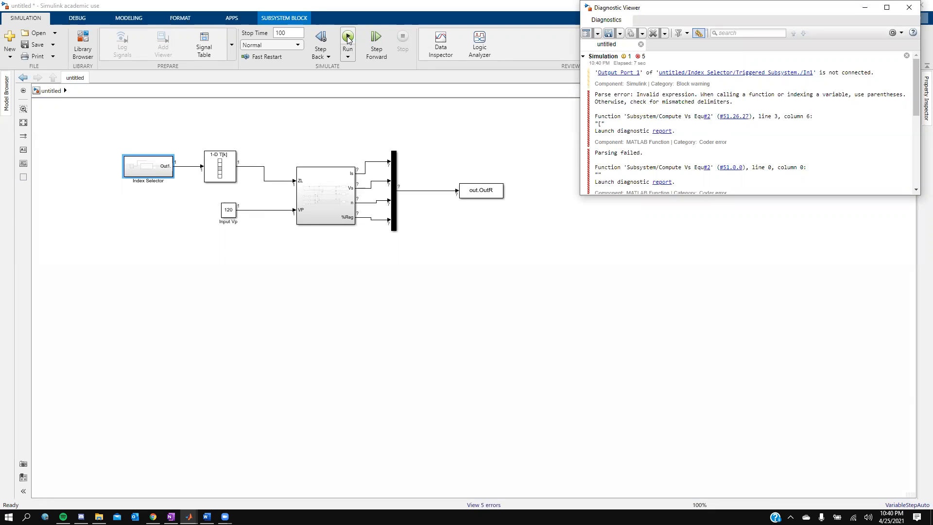
{"action": "scroll", "coordinate": [679, 167], "scroll_direction": "down", "scroll_amount": 5}
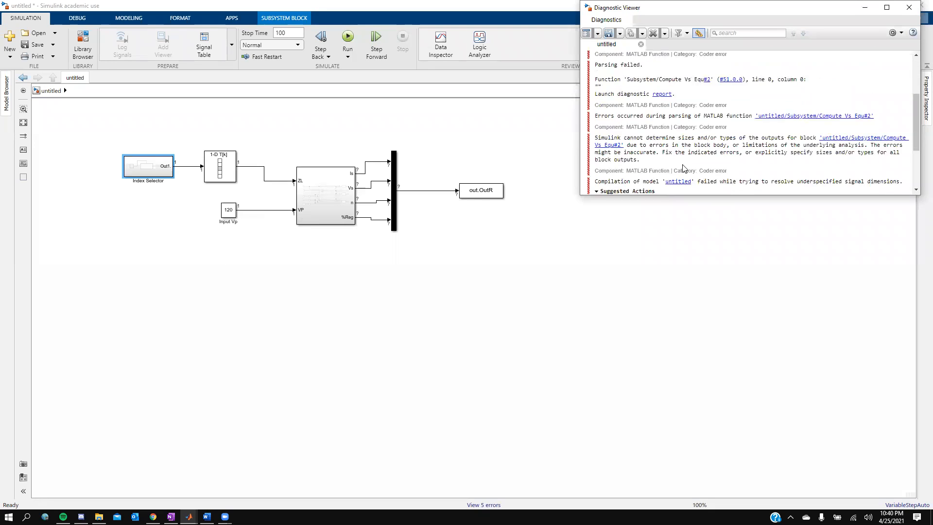
{"action": "scroll", "coordinate": [683, 165], "scroll_direction": "up", "scroll_amount": 5}
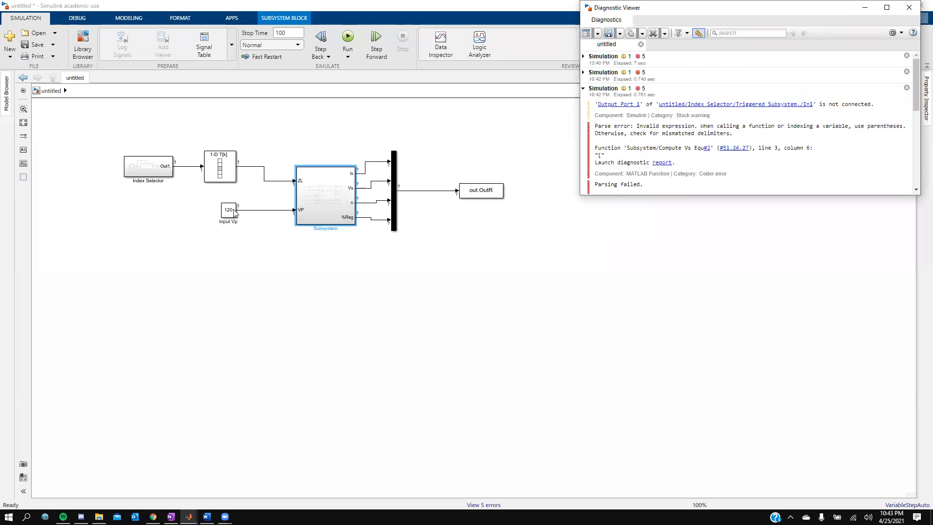
{"action": "double_click", "coordinate": [346, 212]}
{"action": "double_click", "coordinate": [822, 132]}
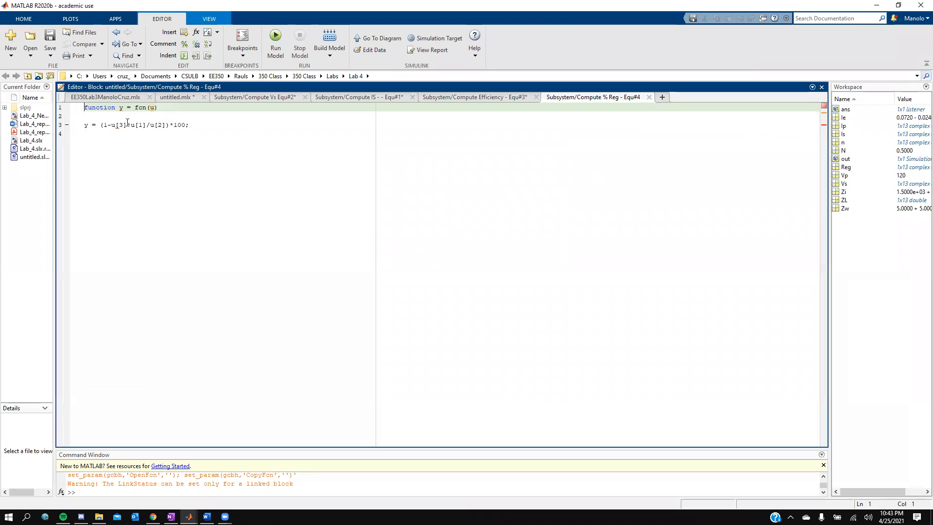
- Swap the square brackets in u[3], u[1], u[2] for parentheses on line 3
{"action": "left_click", "coordinate": [123, 125]}
{"action": "left_click", "coordinate": [118, 125]}
{"action": "key", "text": "BackSpace"}
{"action": "type", "text": "("}
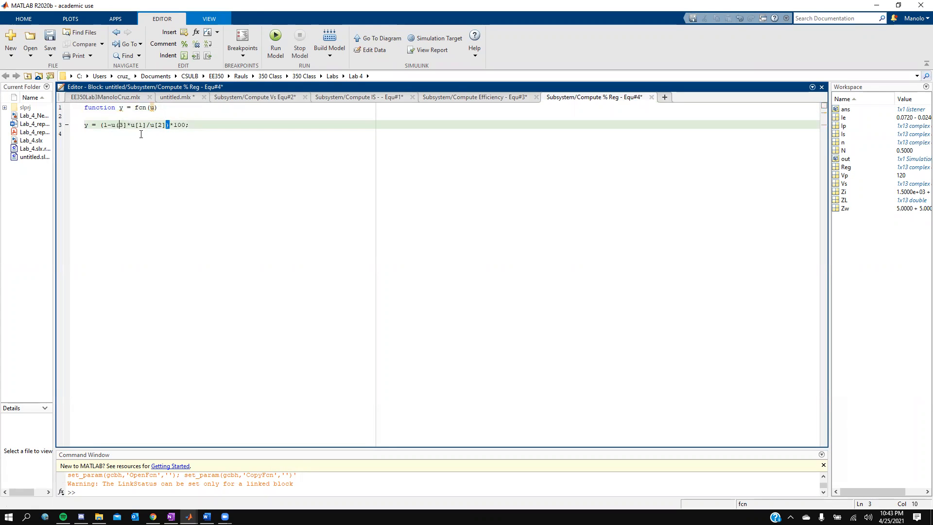
{"action": "key", "text": "BackSpace"}
{"action": "type", "text": ")"}
{"action": "key", "text": "Right"}
{"action": "key", "text": "BackSpace"}
{"action": "type", "text": "("}
{"action": "key", "text": "BackSpace"}
{"action": "type", "text": ")"}
{"action": "key", "text": "Right"}
{"action": "key", "text": "Right"}
{"action": "key", "text": "Right"}
{"action": "key", "text": "Right"}
{"action": "key", "text": "Right"}
{"action": "key", "text": "BackSpace"}
{"action": "type", "text": ")"}
{"action": "left_click", "coordinate": [221, 156]}
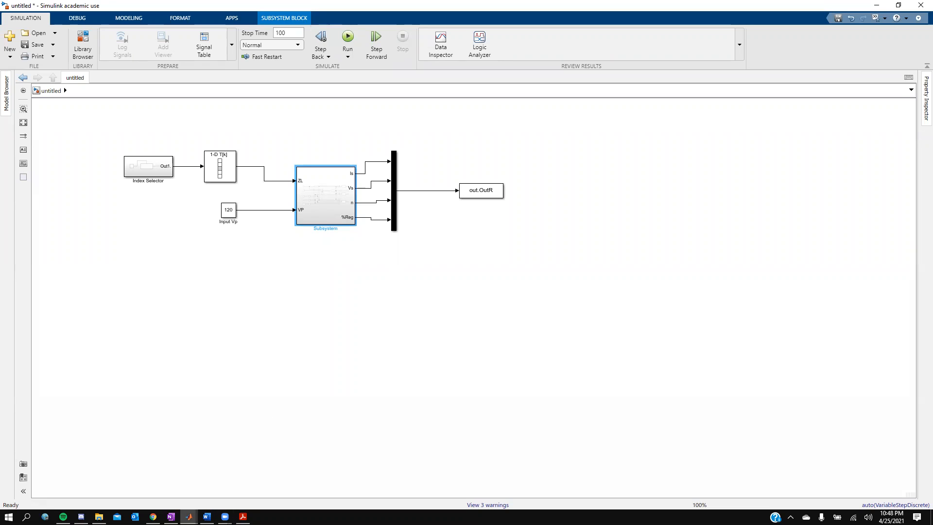
- Review the Compute Vs Equ#2, IS Equ#1, Efficiency and % Reg function code in MATLAB
{"action": "mouse_move", "coordinate": [188, 517]}
{"action": "left_click", "coordinate": [109, 474]}
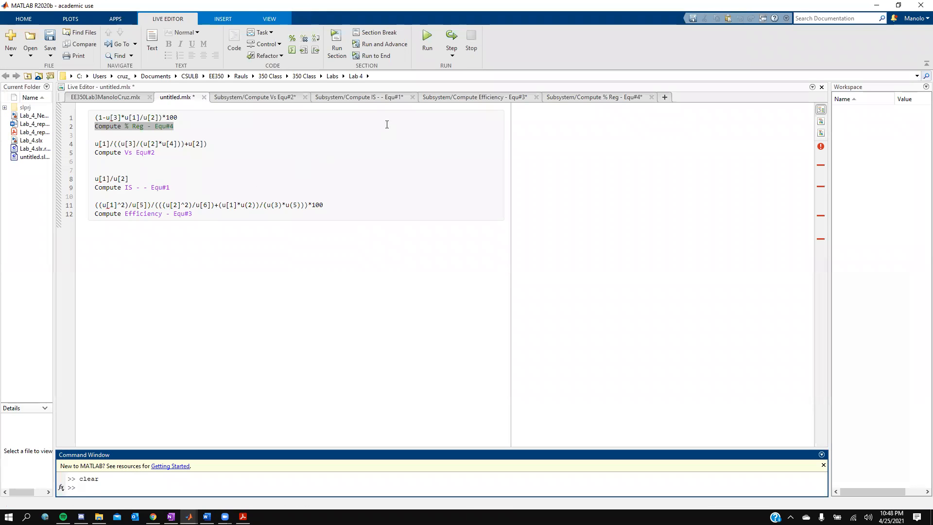
{"action": "left_click", "coordinate": [217, 99]}
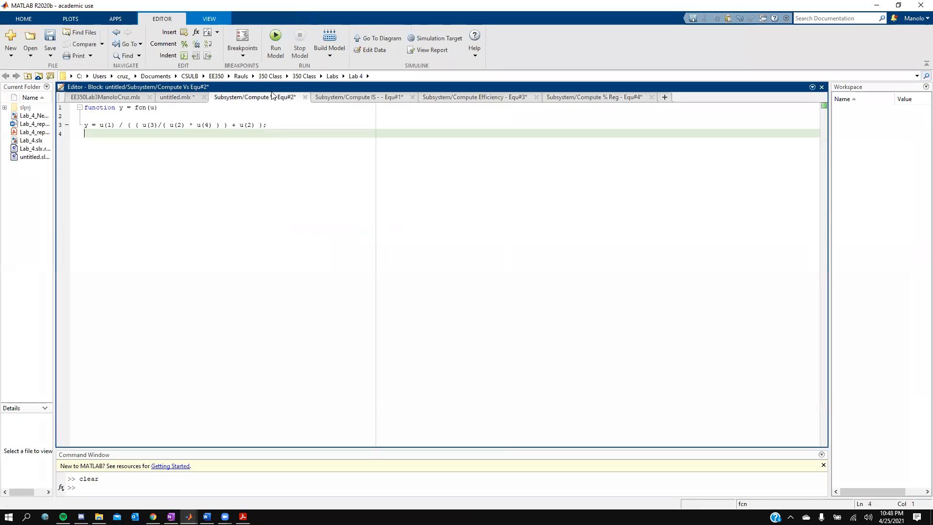
{"action": "left_click", "coordinate": [342, 98]}
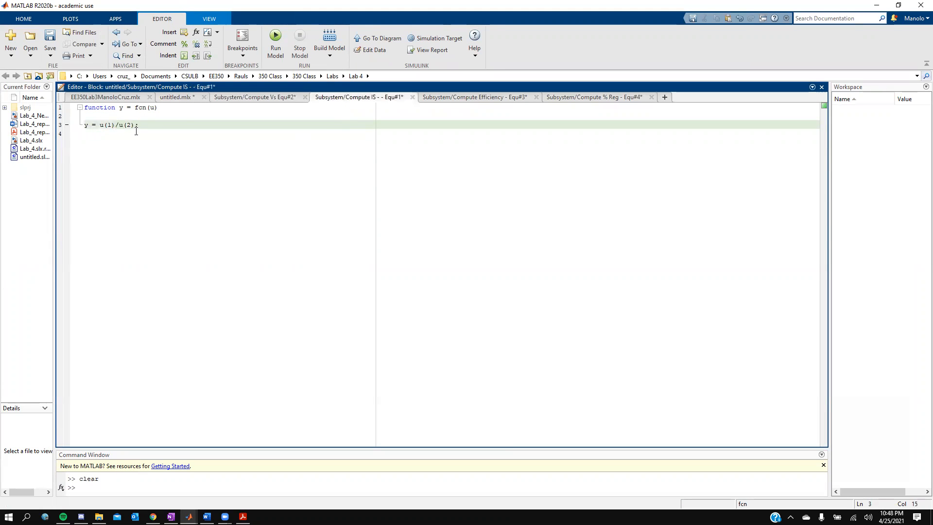
{"action": "left_click", "coordinate": [483, 99]}
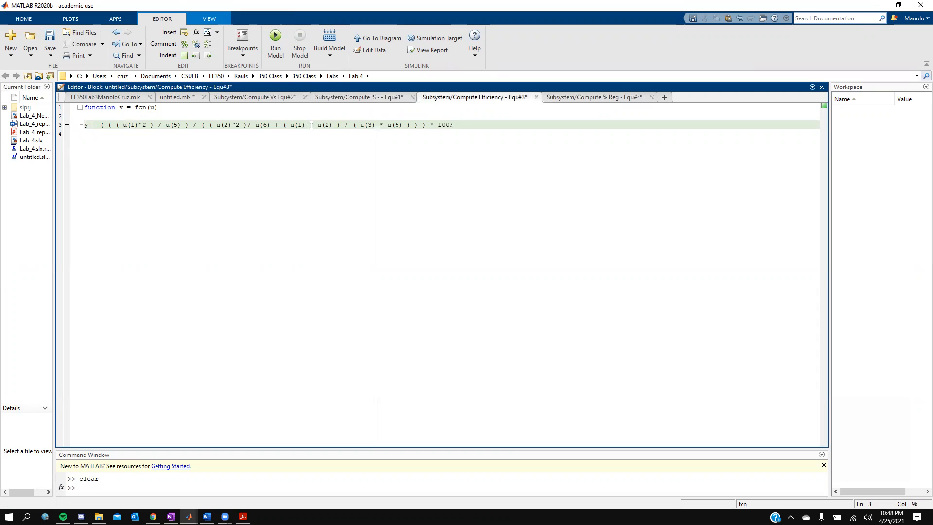
{"action": "left_click", "coordinate": [568, 98]}
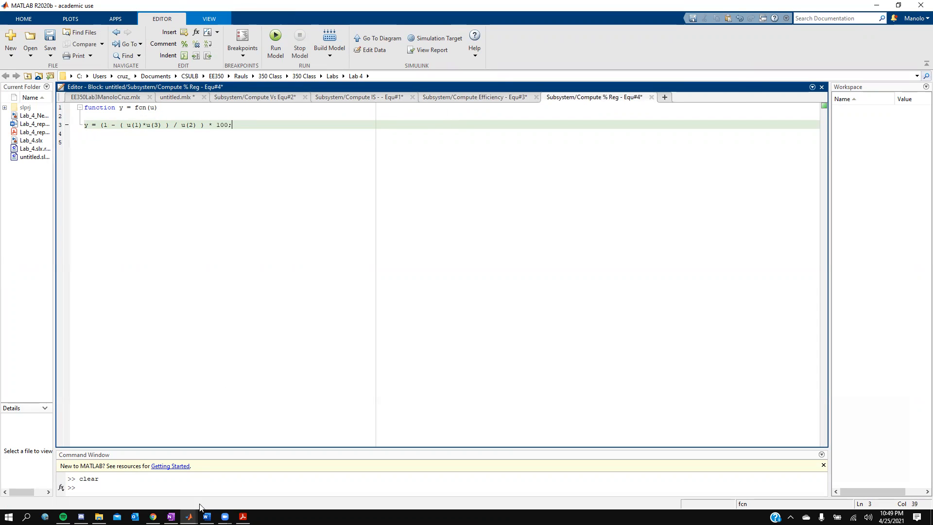
- Fit the Simulink diagram to the canvas and run the simulation, then return to MATLAB
{"action": "mouse_move", "coordinate": [189, 517]}
{"action": "left_click", "coordinate": [221, 480]}
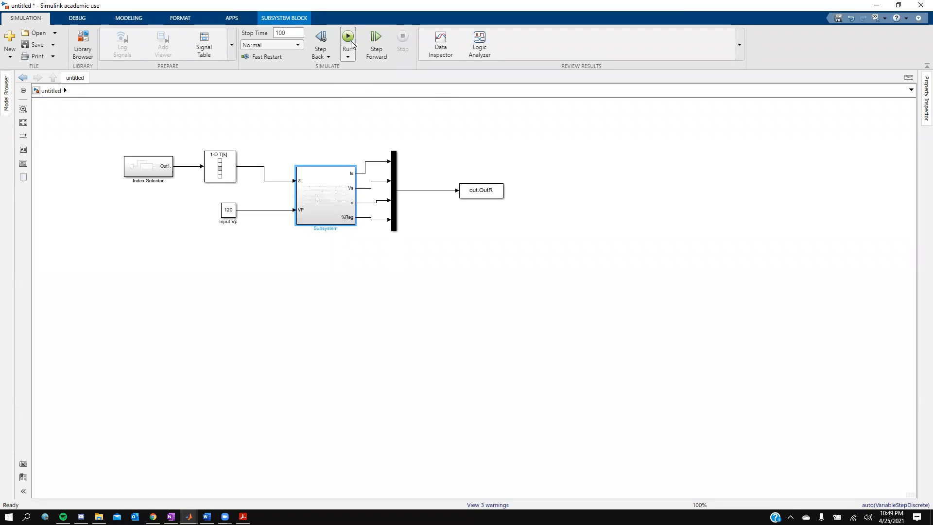
{"action": "left_click", "coordinate": [23, 123]}
{"action": "left_click", "coordinate": [348, 40]}
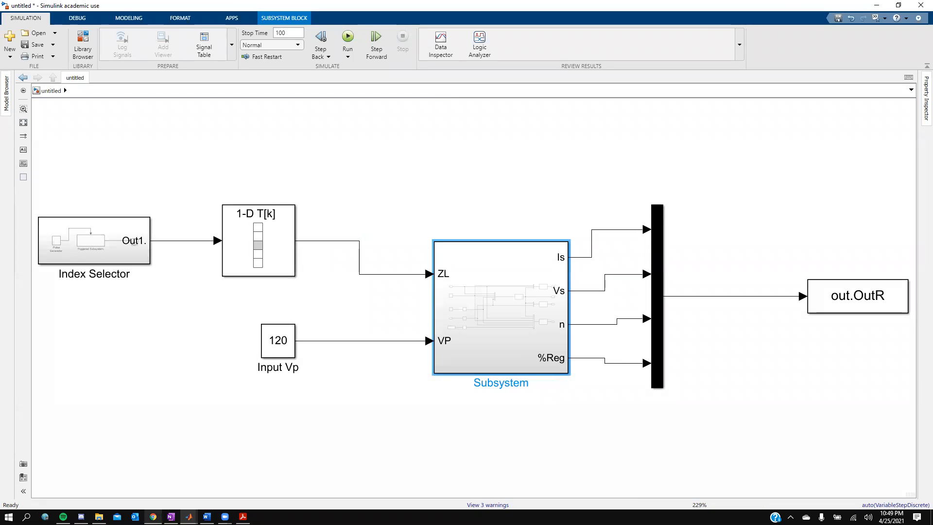
{"action": "left_click", "coordinate": [188, 516]}
{"action": "left_click", "coordinate": [112, 474]}
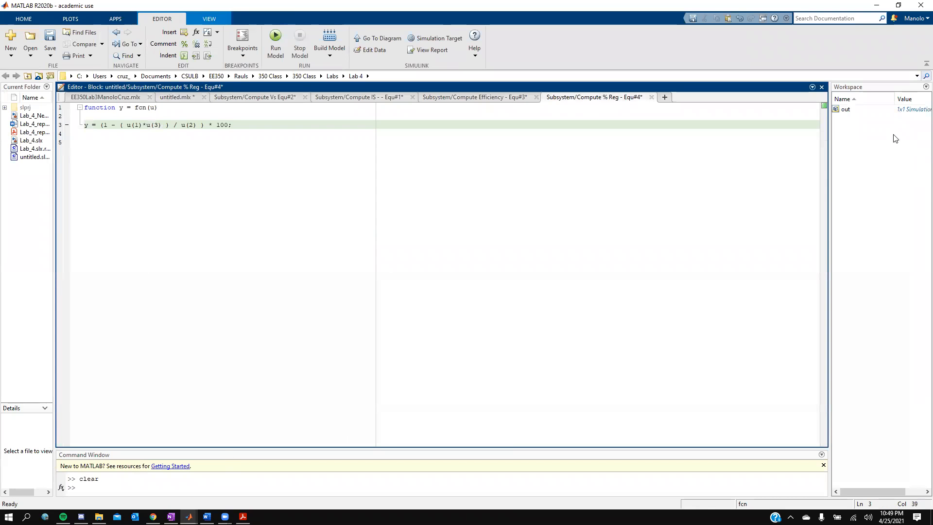
- Open out in the Variables editor, then its 51x4 OutR array and the tout time array
{"action": "left_click", "coordinate": [853, 112]}
{"action": "double_click", "coordinate": [856, 112]}
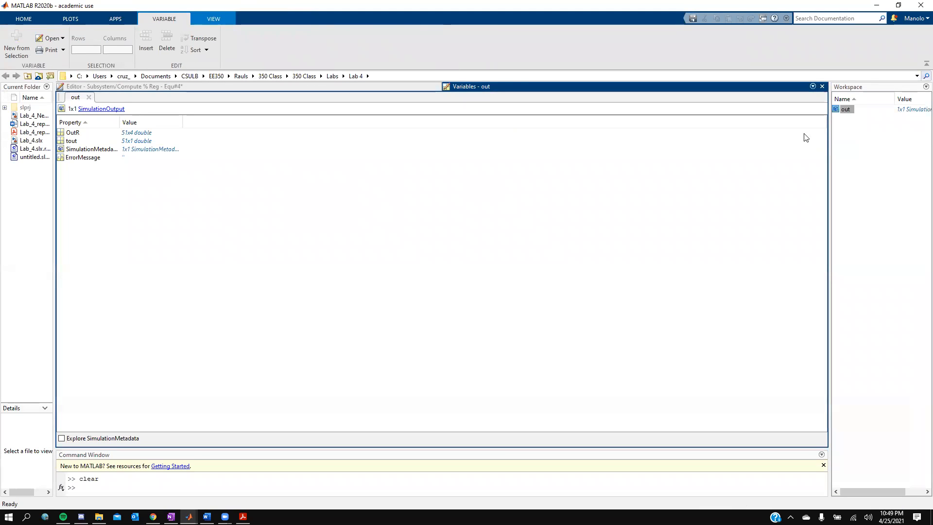
{"action": "left_click_drag", "start_coordinate": [830, 141], "coordinate": [704, 140]}
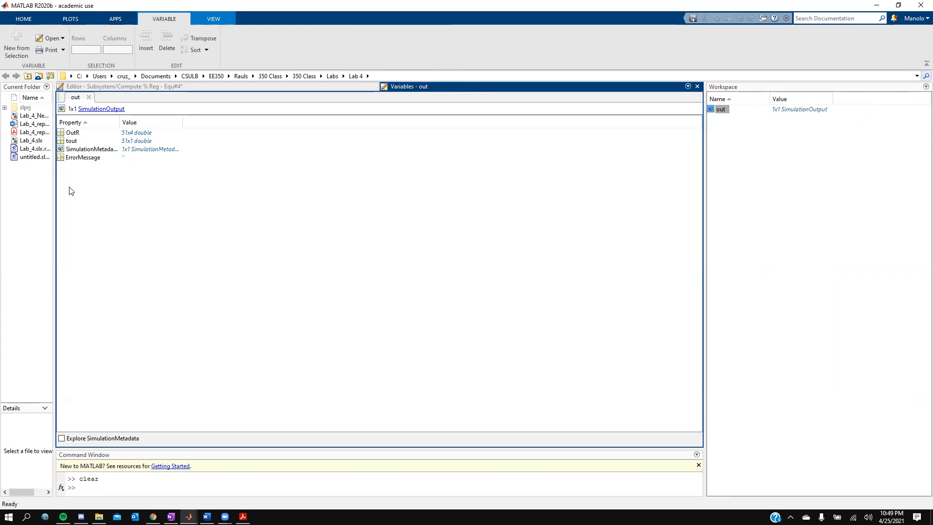
{"action": "double_click", "coordinate": [73, 134]}
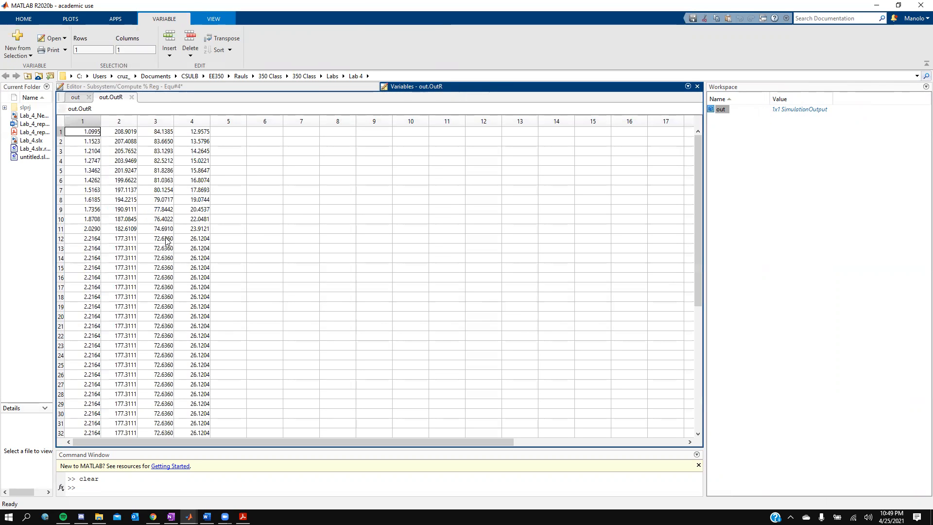
{"action": "left_click", "coordinate": [77, 97]}
{"action": "left_click", "coordinate": [71, 142]}
{"action": "double_click", "coordinate": [71, 142]}
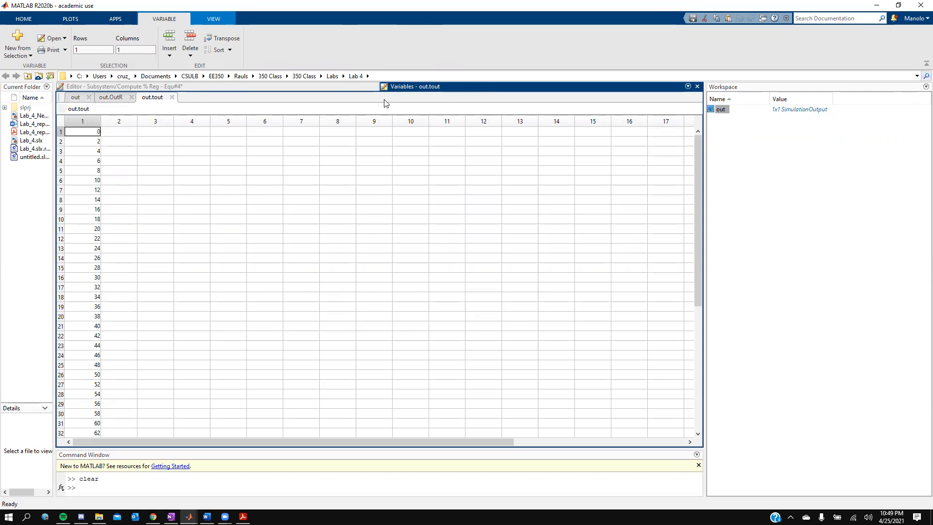
{"action": "left_click", "coordinate": [334, 88]}
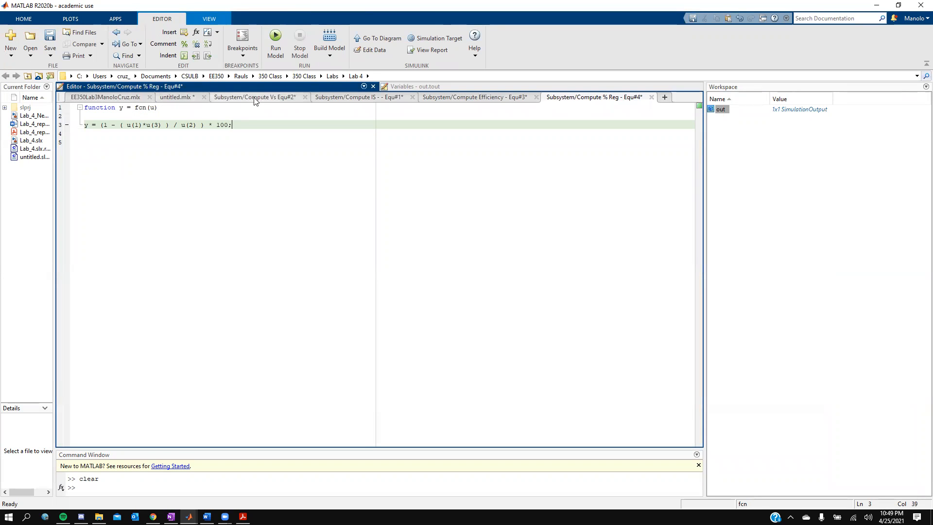
{"action": "left_click", "coordinate": [180, 99]}
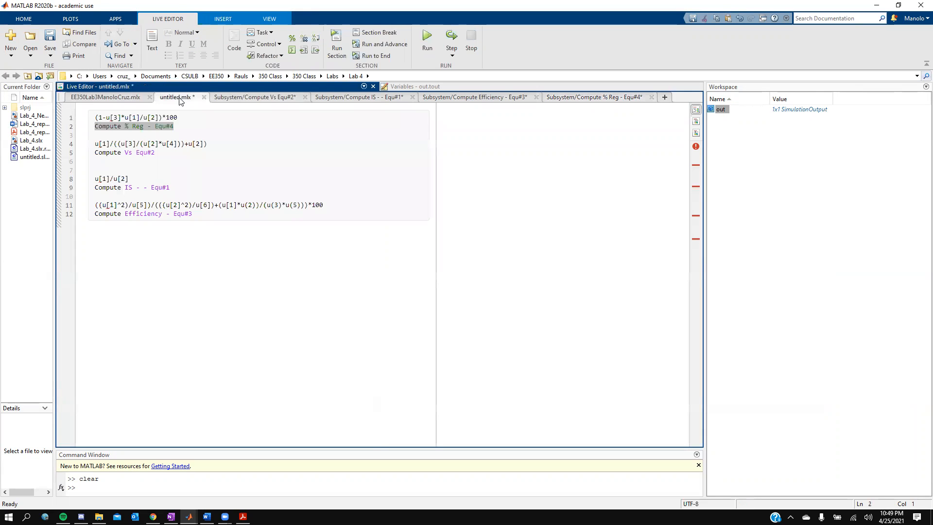
{"action": "left_click", "coordinate": [109, 99]}
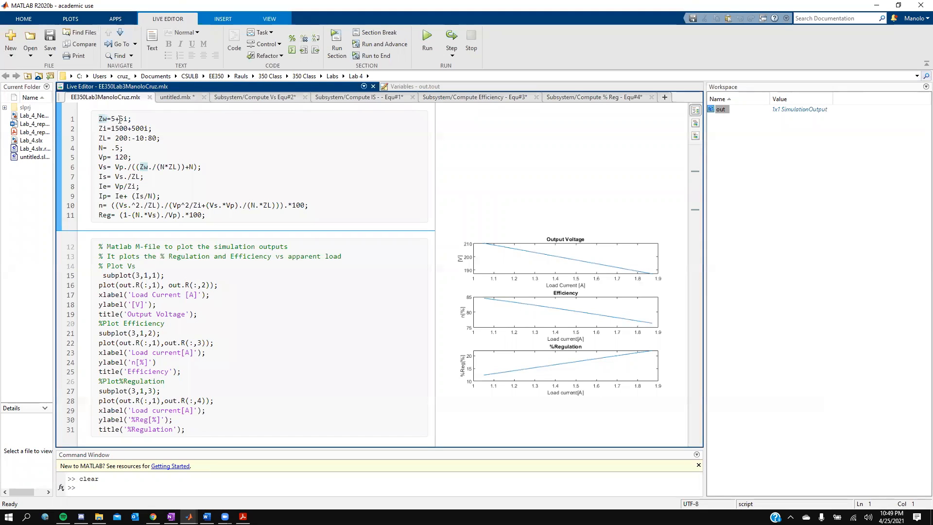
{"action": "left_click", "coordinate": [223, 216]}
{"action": "left_click_drag", "start_coordinate": [165, 198], "coordinate": [95, 117]}
{"action": "left_click", "coordinate": [212, 144]}
{"action": "left_click", "coordinate": [338, 45]}
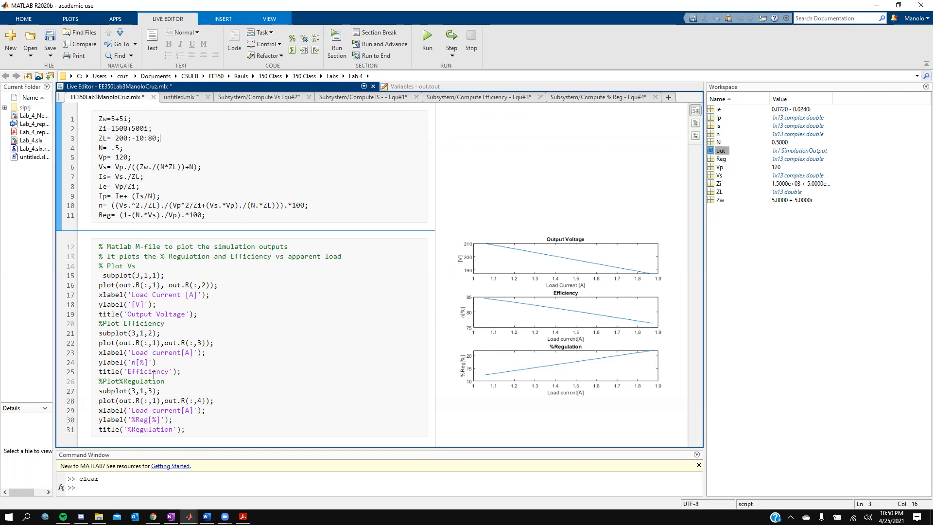
{"action": "left_click", "coordinate": [339, 45]}
- Comment out subplot(3,1,1), (3,1,2) and (3,1,3) on lines 15, 21, 27 and rerun the plot section
{"action": "left_click", "coordinate": [106, 273]}
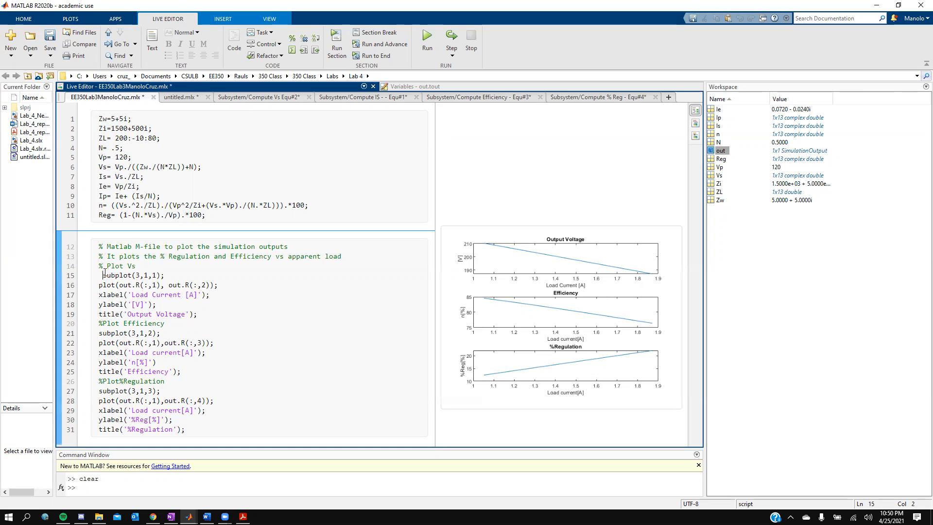
{"action": "type", "text": "%"}
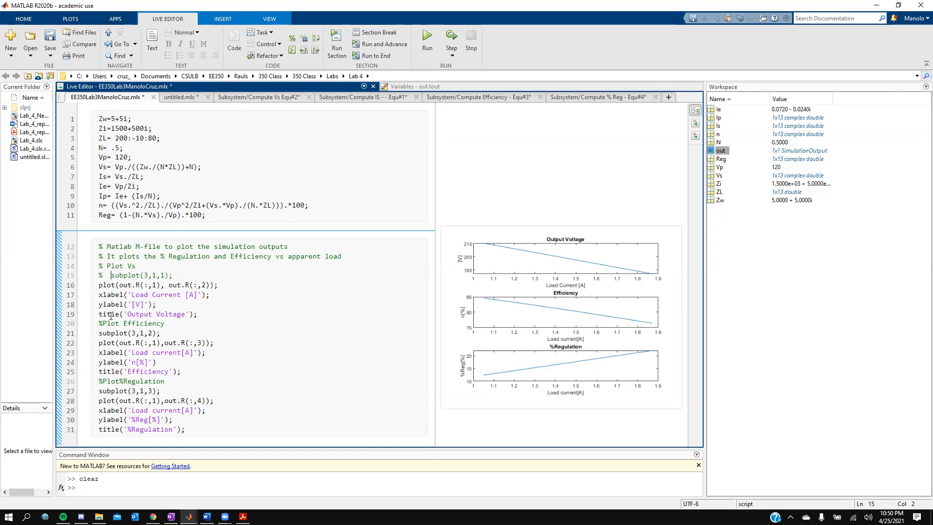
{"action": "left_click", "coordinate": [100, 333]}
{"action": "left_click", "coordinate": [291, 38]}
{"action": "left_click", "coordinate": [100, 389]}
{"action": "left_click", "coordinate": [291, 39]}
{"action": "left_click", "coordinate": [337, 49]}
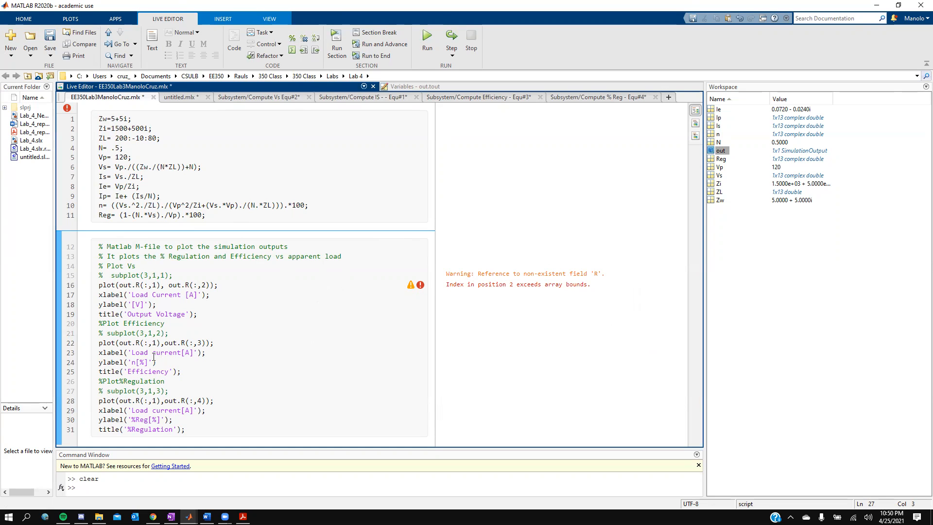
- Delete the .R field from both out.R references on line 16 and check out's actual fields
{"action": "left_click", "coordinate": [140, 285]}
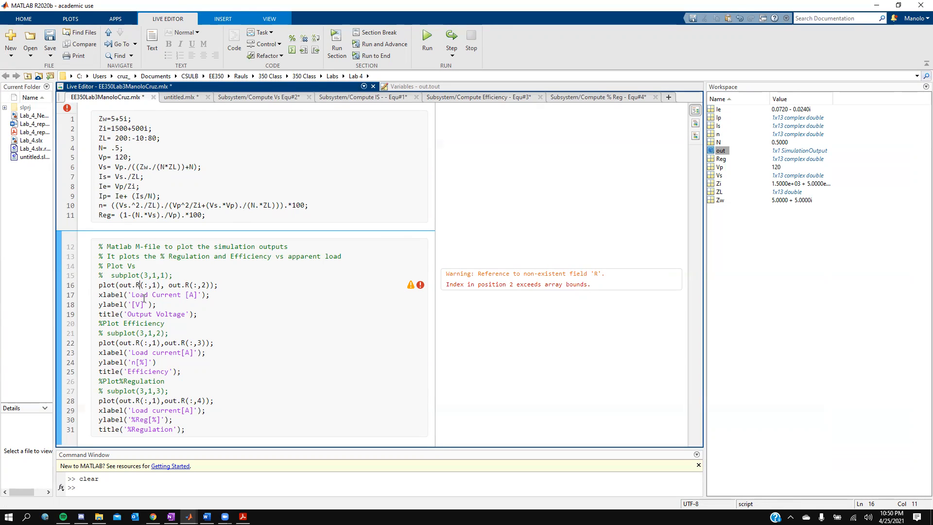
{"action": "key", "text": "BackSpace"}
{"action": "key", "text": "BackSpace"}
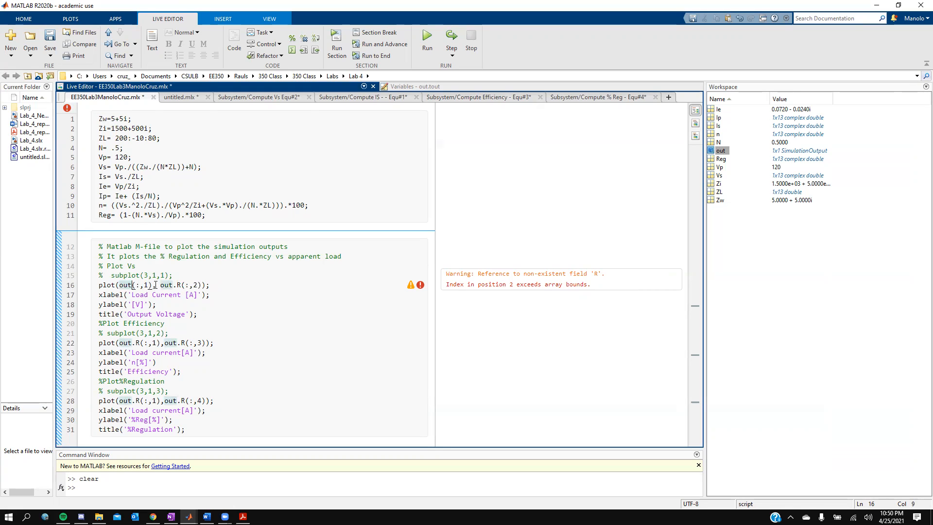
{"action": "left_click", "coordinate": [181, 284]}
{"action": "key", "text": "BackSpace"}
{"action": "key", "text": "BackSpace"}
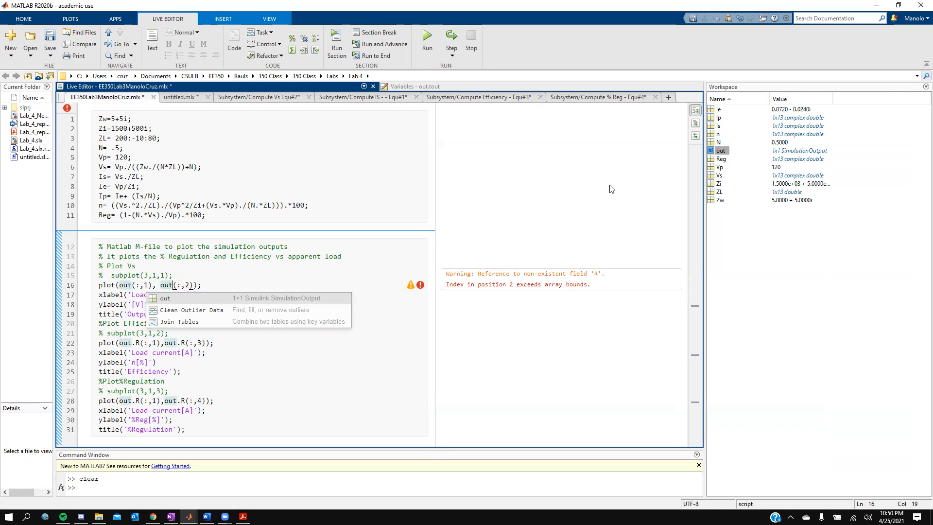
{"action": "double_click", "coordinate": [722, 150]}
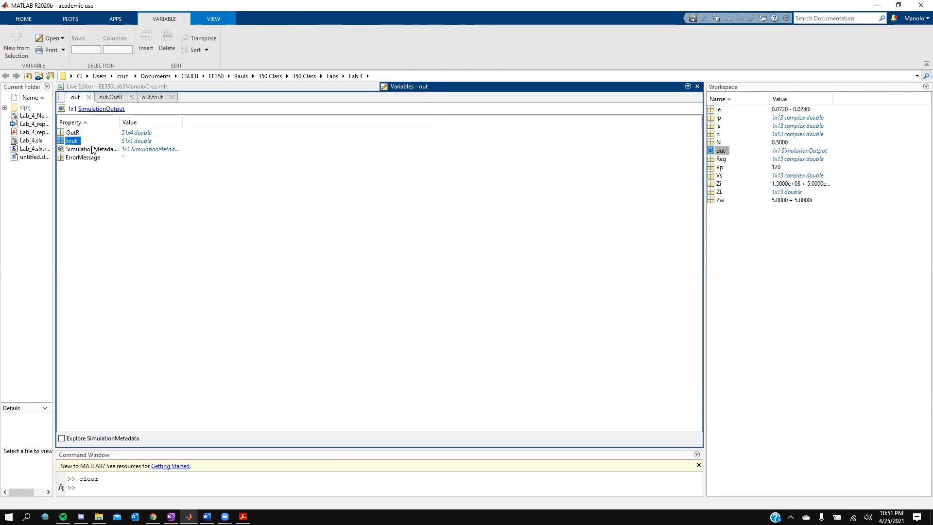
{"action": "left_click", "coordinate": [120, 86]}
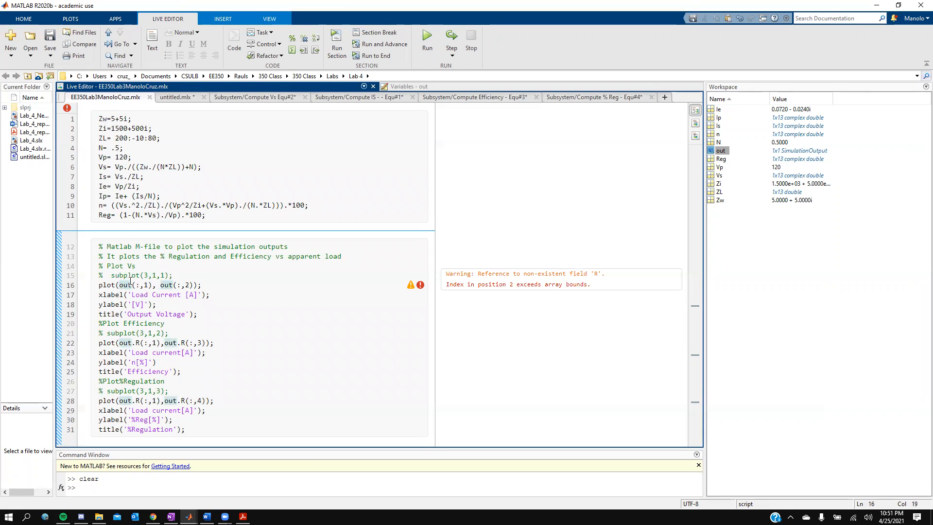
- Complete both line-16 arguments as out.OutR, giving plot(out.OutR(:,1), out.OutR(:,2))
{"action": "mouse_move", "coordinate": [130, 281]}
{"action": "type", "text": ".o"}
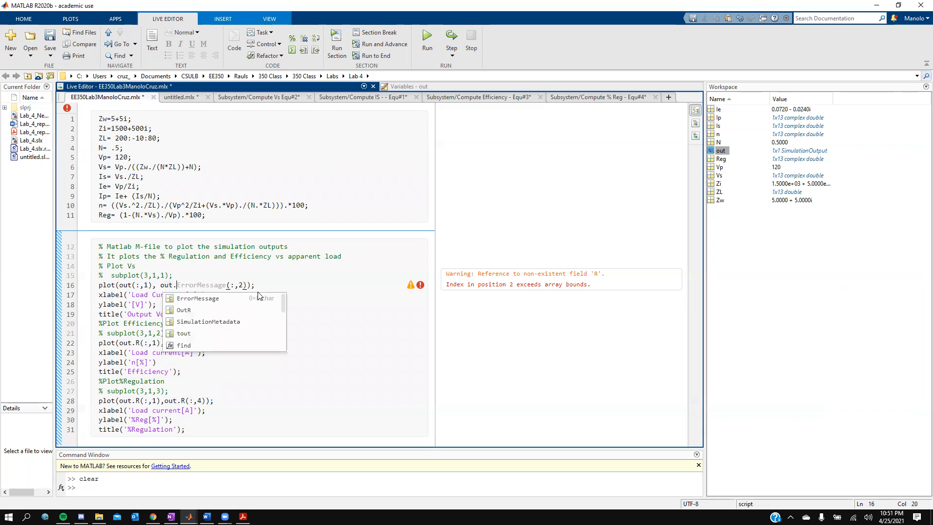
{"action": "key", "text": "BackSpace"}
{"action": "type", "text": "Pu"}
{"action": "key", "text": "BackSpace"}
{"action": "type", "text": "out"}
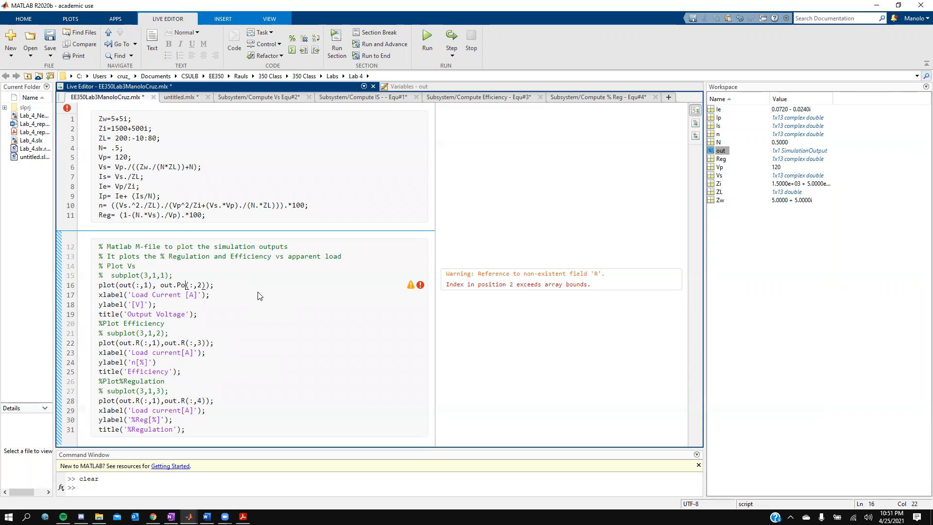
{"action": "key", "text": "BackSpace"}
{"action": "key", "text": "BackSpace"}
{"action": "key", "text": "BackSpace"}
{"action": "key", "text": "BackSpace"}
{"action": "type", "text": "Ou"}
{"action": "key", "text": "Tab"}
{"action": "left_click", "coordinate": [134, 286]}
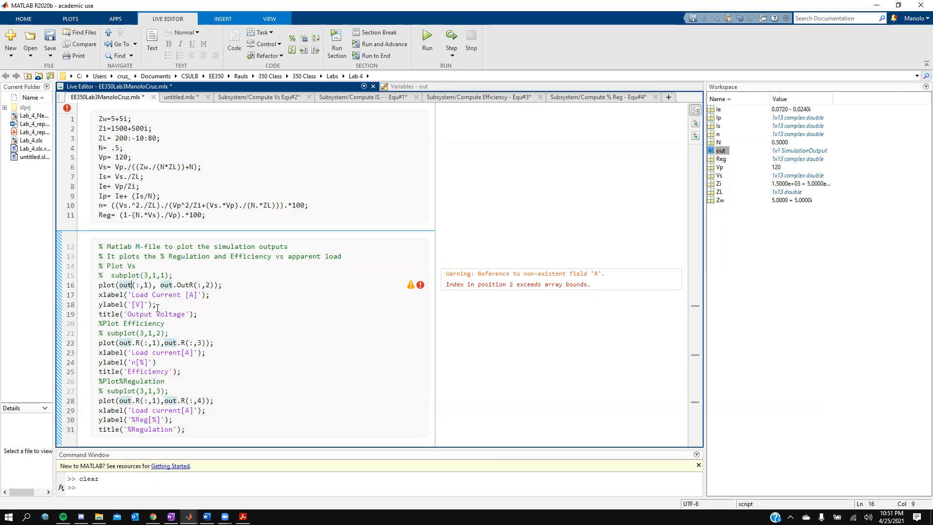
{"action": "type", "text": ".OUR"}
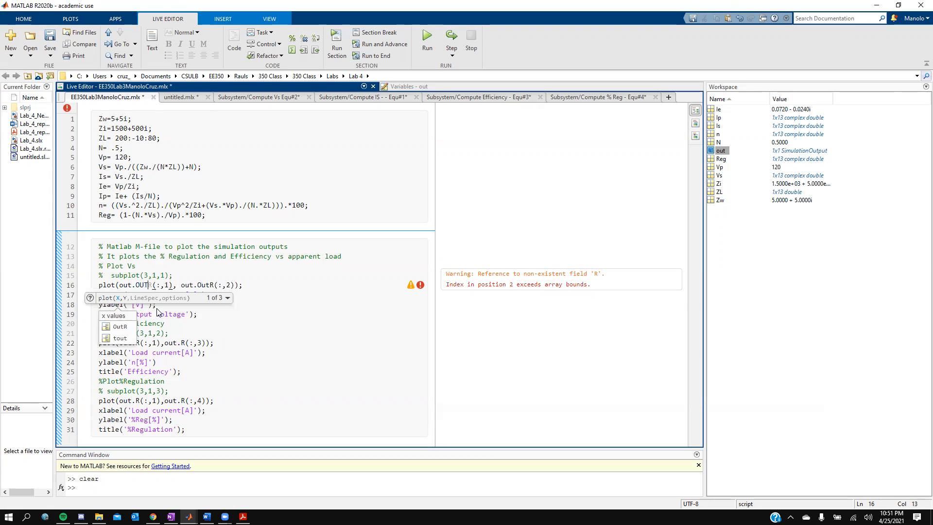
{"action": "key", "text": "BackSpace"}
{"action": "key", "text": "BackSpace"}
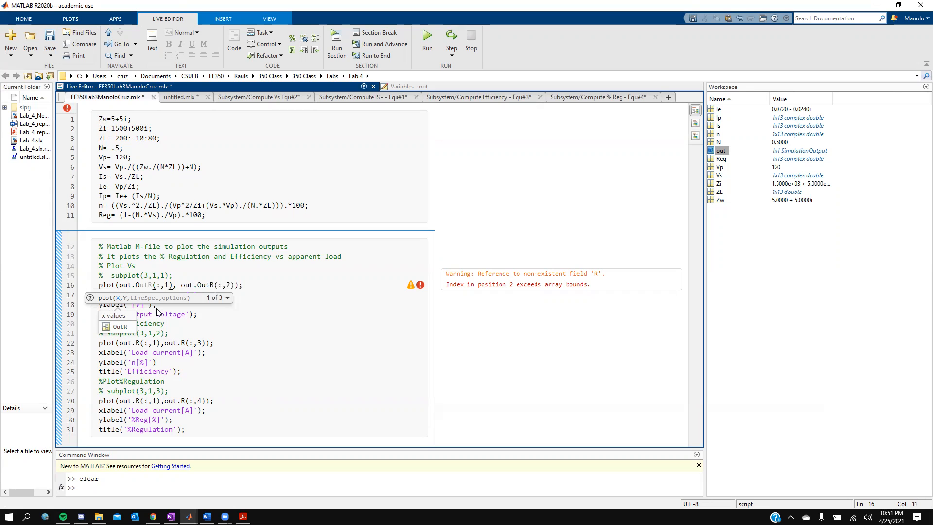
{"action": "left_click", "coordinate": [116, 322]}
- Change both out.R references in the line-22 efficiency plot to out.OutR
{"action": "left_click", "coordinate": [212, 324]}
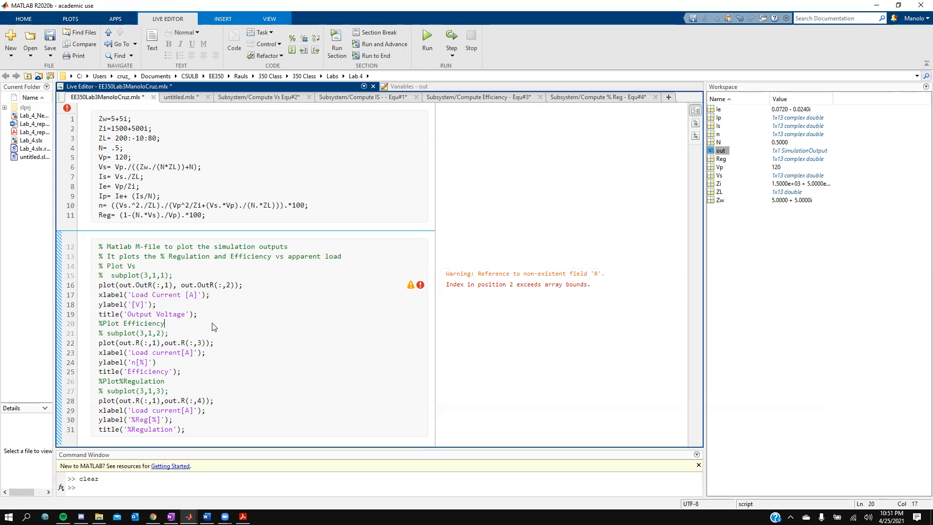
{"action": "left_click", "coordinate": [141, 343]}
{"action": "key", "text": "BackSpace"}
{"action": "type", "text": "Out"}
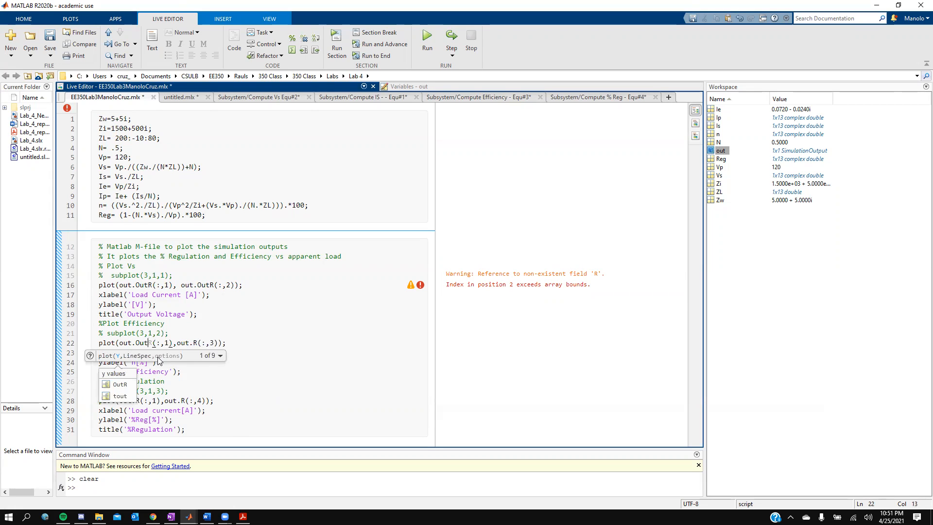
{"action": "left_click", "coordinate": [124, 385]}
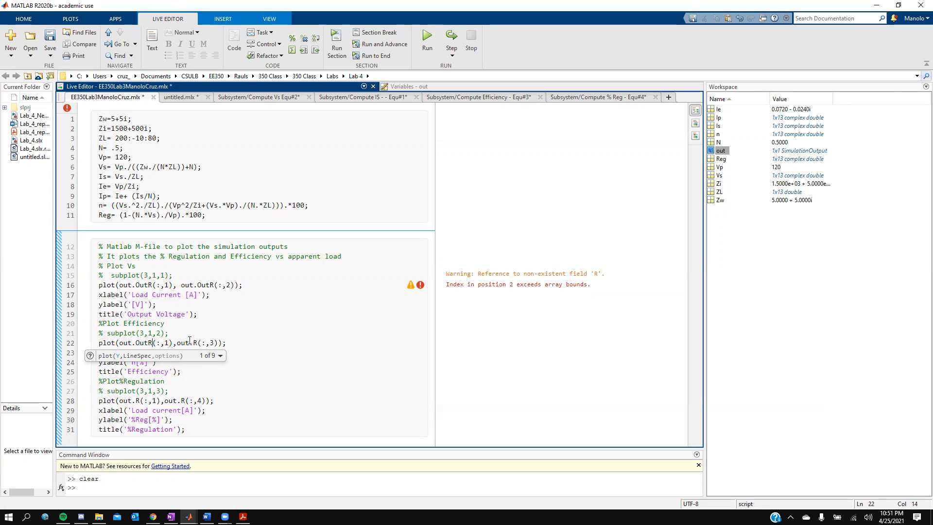
{"action": "left_click", "coordinate": [190, 343]}
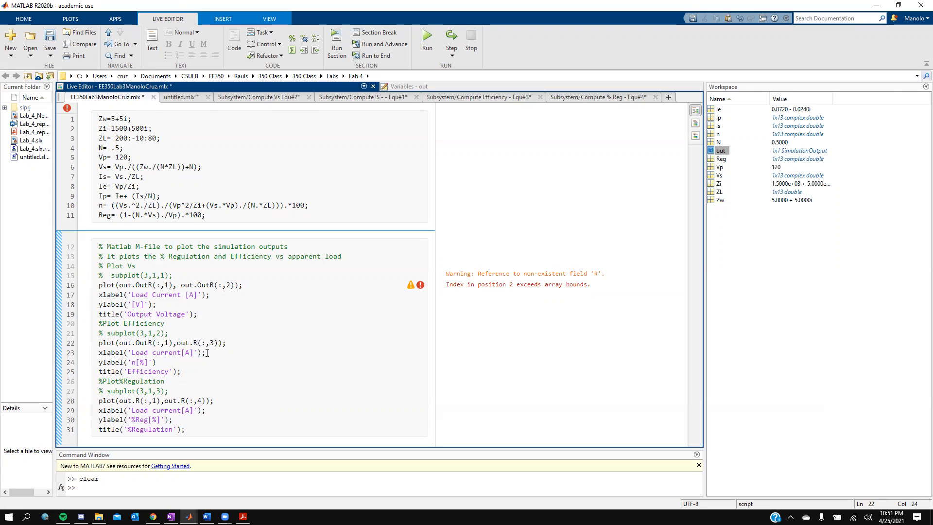
{"action": "type", "text": "Out"}
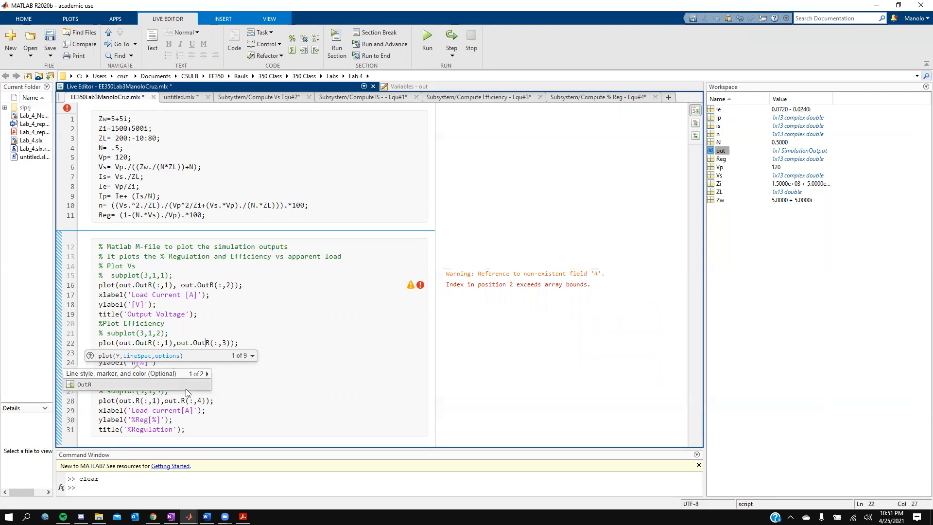
{"action": "left_click", "coordinate": [190, 383]}
- Change both out.R references in the line-28 regulation plot to out.OutR
{"action": "left_click", "coordinate": [152, 400]}
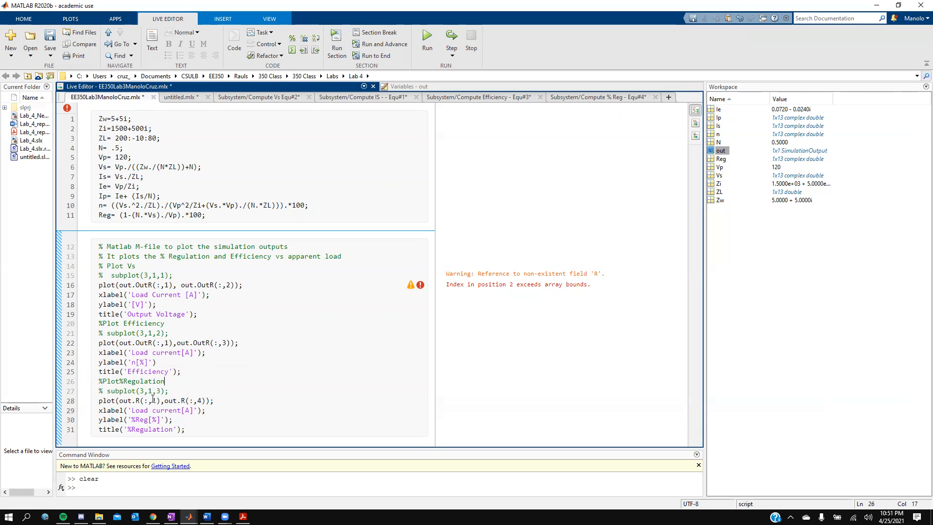
{"action": "left_click", "coordinate": [136, 400]}
{"action": "type", "text": "Out"}
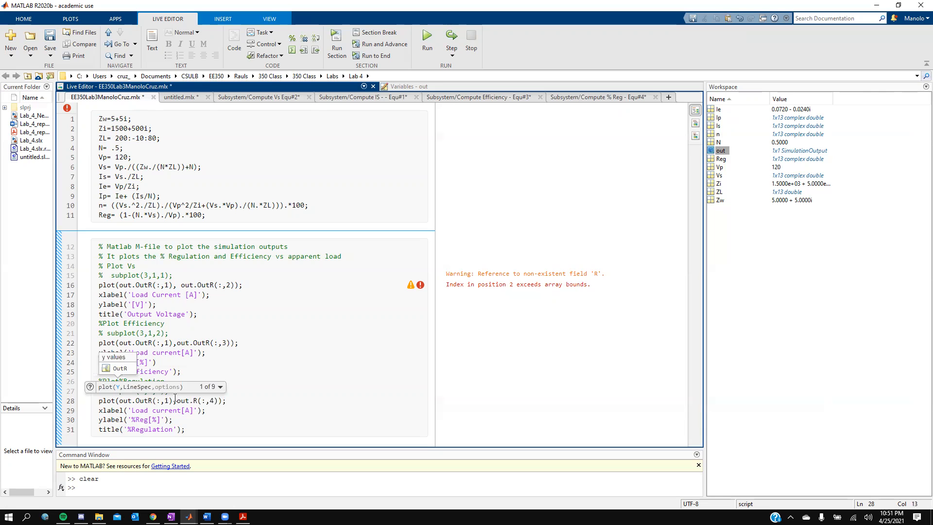
{"action": "left_click", "coordinate": [195, 401]}
{"action": "type", "text": "Out"}
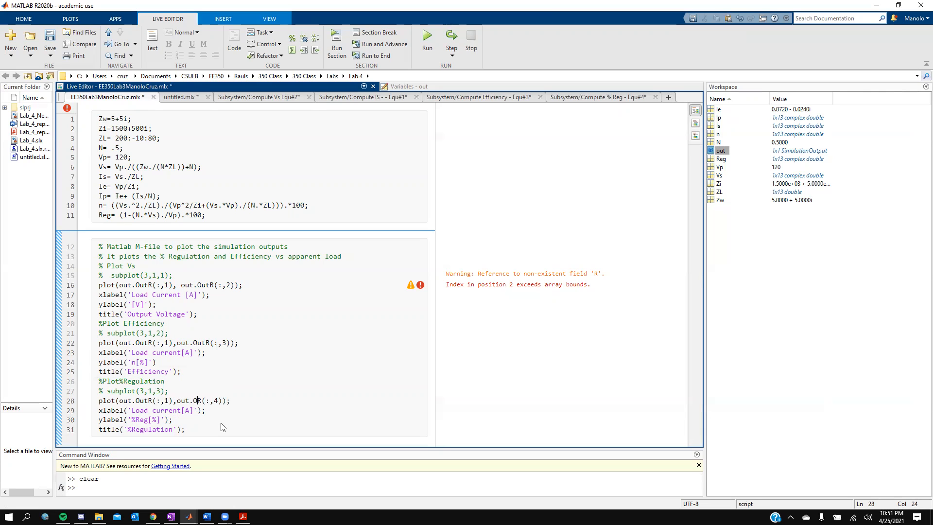
{"action": "left_click", "coordinate": [247, 420]}
- Inspect the out variable from line 22 in the Variables editor
{"action": "mouse_move", "coordinate": [123, 343]}
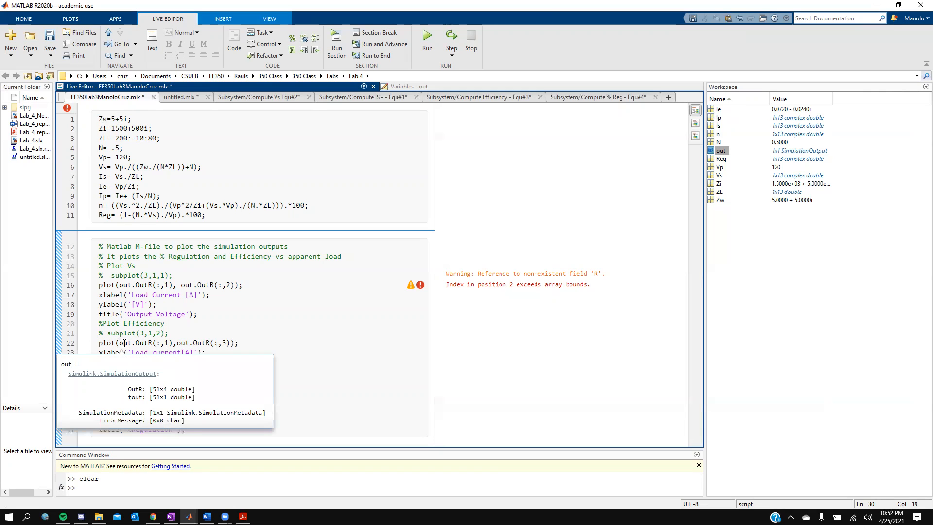
{"action": "double_click", "coordinate": [124, 343]}
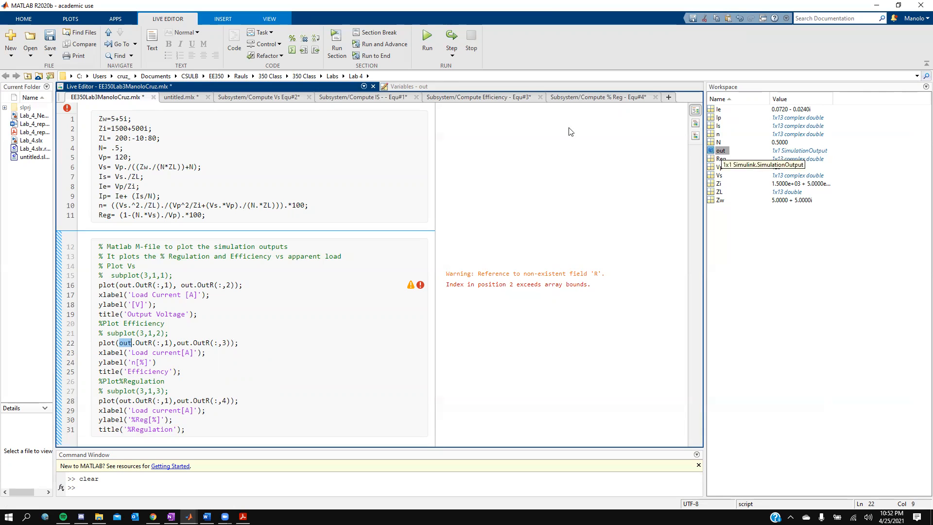
{"action": "double_click", "coordinate": [721, 151]}
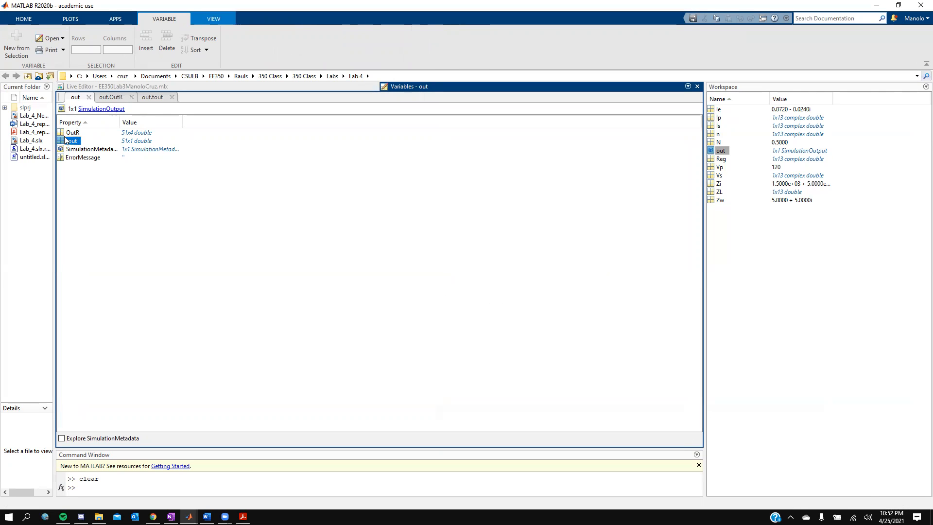
{"action": "left_click", "coordinate": [117, 86]}
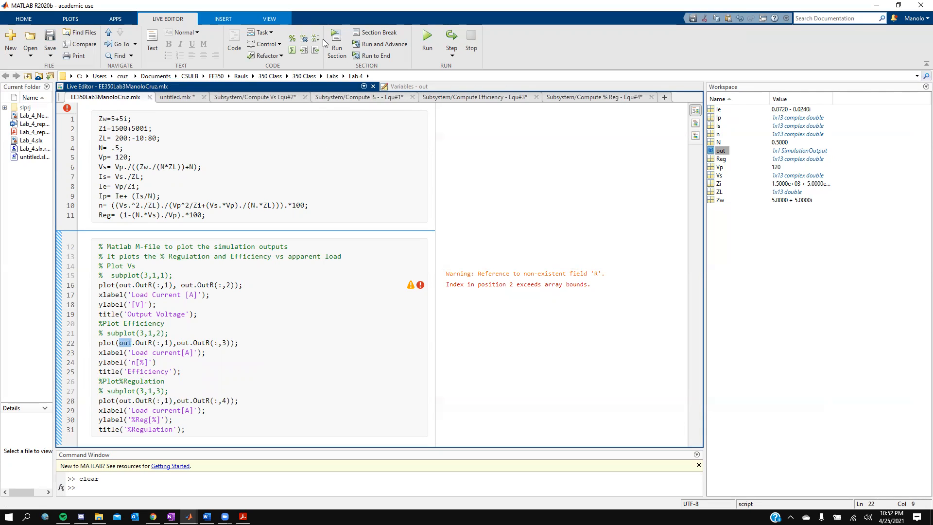
- Run the whole live script and scroll through its output
{"action": "key", "text": "F5"}
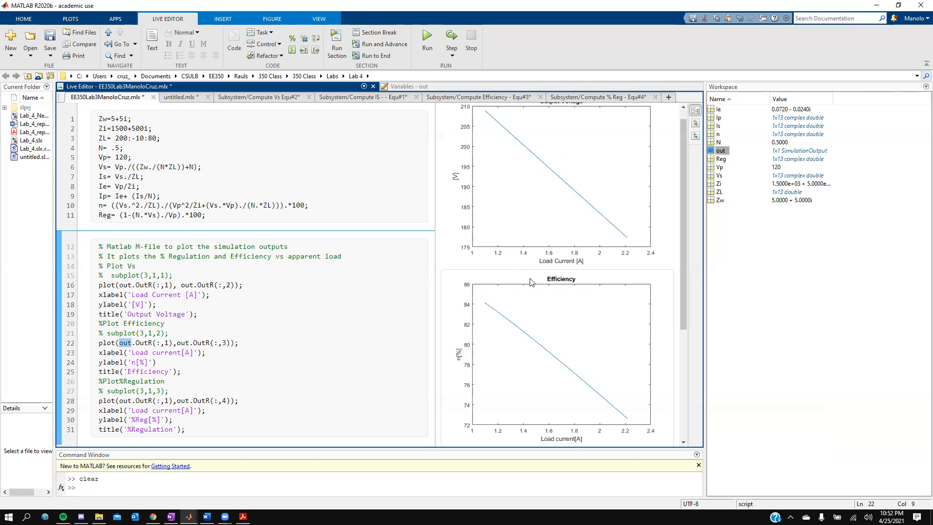
{"action": "scroll", "coordinate": [545, 348], "scroll_direction": "up", "scroll_amount": 4}
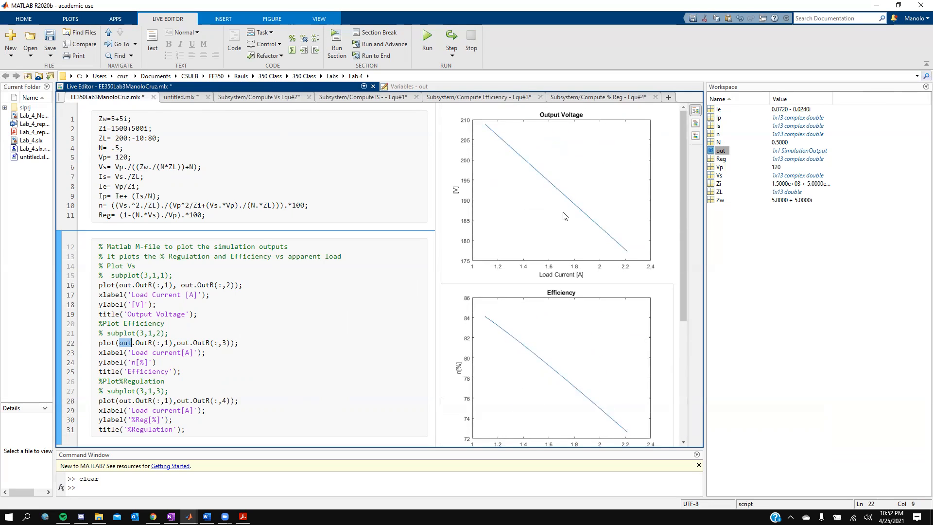
{"action": "scroll", "coordinate": [566, 299], "scroll_direction": "down", "scroll_amount": 4}
{"action": "scroll", "coordinate": [562, 344], "scroll_direction": "up", "scroll_amount": 1}
{"action": "scroll", "coordinate": [562, 344], "scroll_direction": "up", "scroll_amount": 3}
{"action": "scroll", "coordinate": [562, 344], "scroll_direction": "down", "scroll_amount": 5}
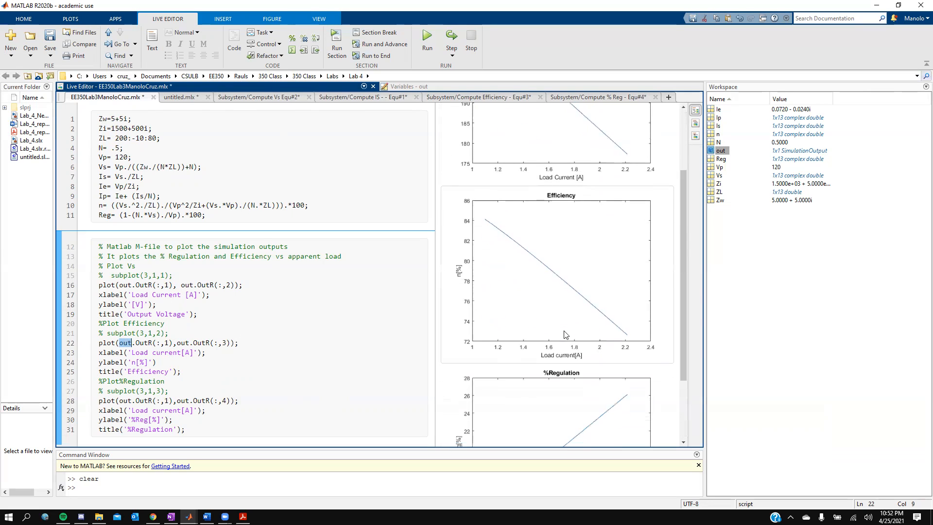
- Uncomment the subplot calls on lines 21, 27 and 15 and rerun the section
{"action": "left_click", "coordinate": [105, 336]}
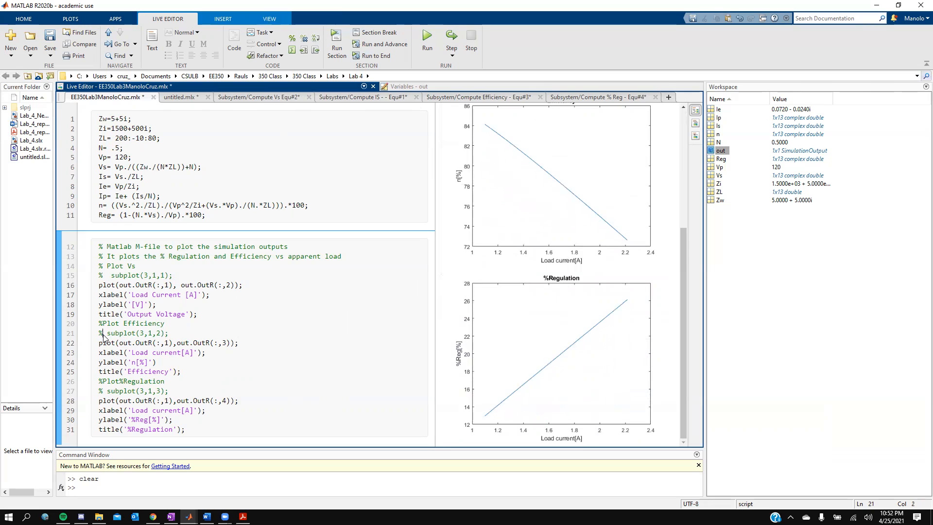
{"action": "key", "text": "BackSpace"}
{"action": "left_click", "coordinate": [103, 391]}
{"action": "key", "text": "BackSpace"}
{"action": "left_click", "coordinate": [104, 276]}
{"action": "key", "text": "BackSpace"}
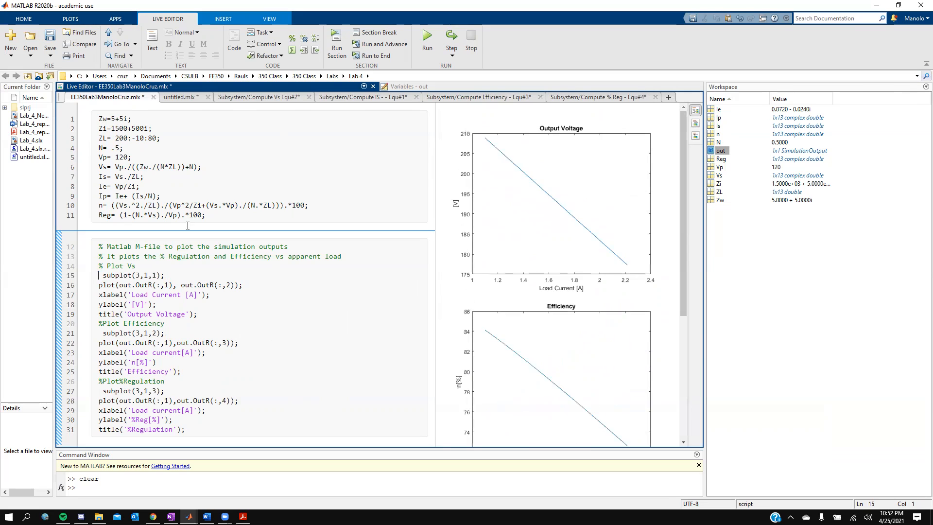
{"action": "left_click", "coordinate": [329, 49]}
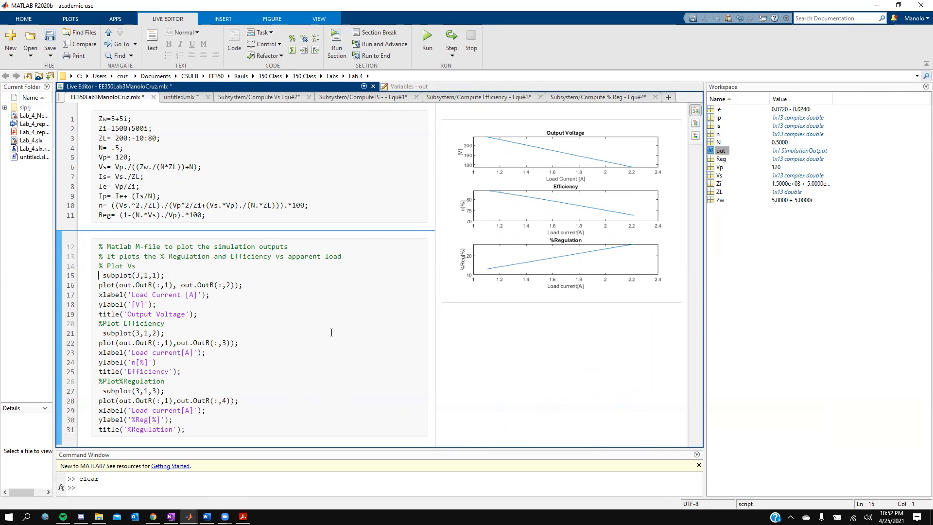
- Inspect the Index Selector, its Triggered Subsystem, and the Subsystem's equation blocks, ending at top level
{"action": "left_click", "coordinate": [204, 469]}
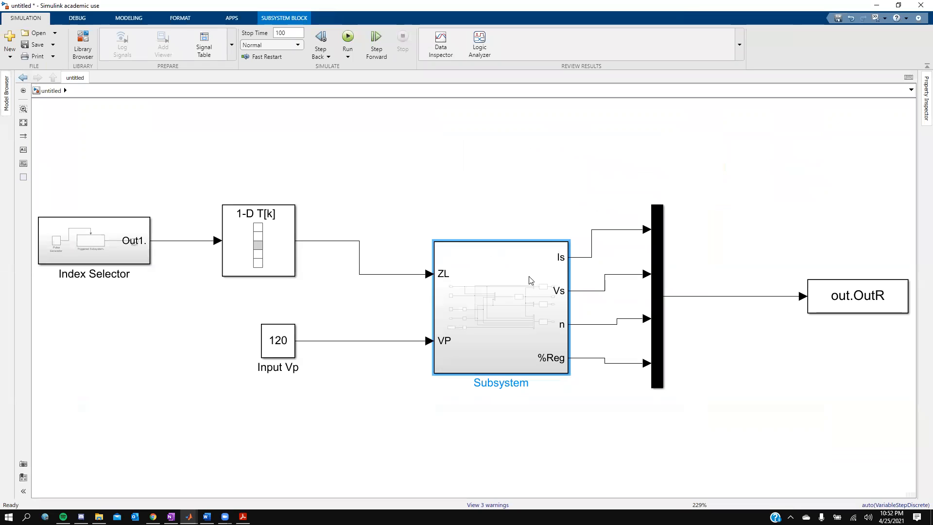
{"action": "left_click", "coordinate": [102, 248]}
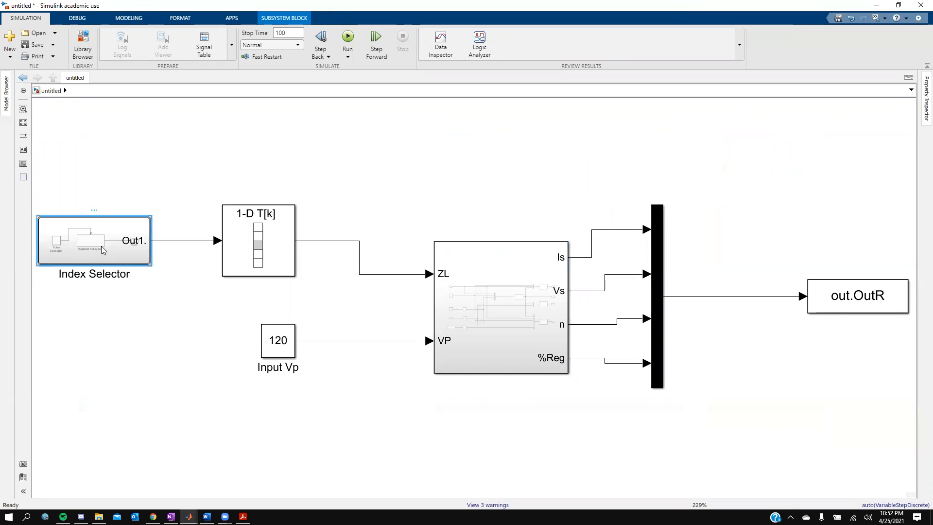
{"action": "double_click", "coordinate": [101, 246]}
{"action": "double_click", "coordinate": [452, 308]}
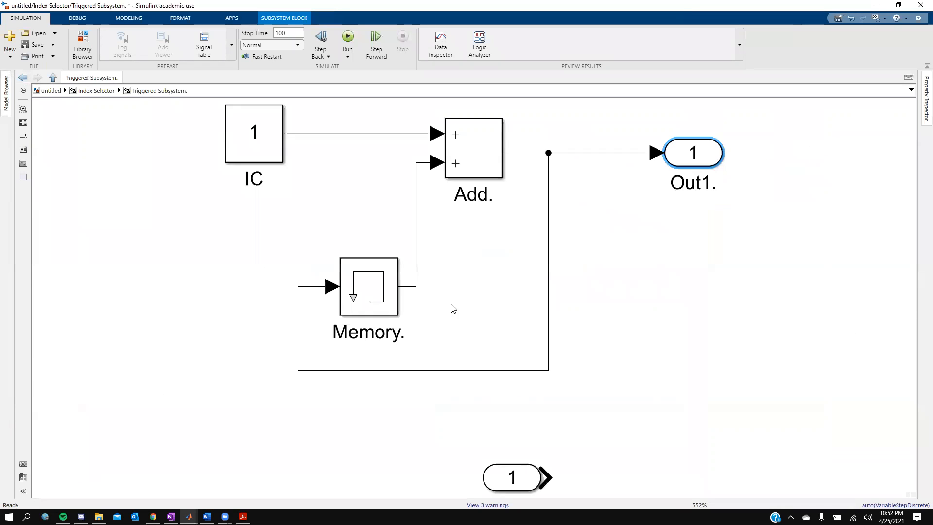
{"action": "left_click", "coordinate": [54, 78]}
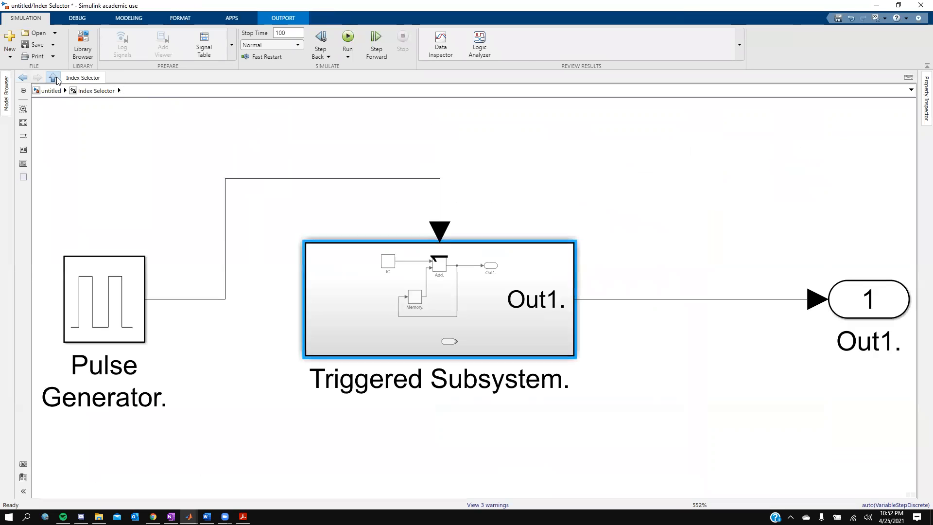
{"action": "left_click", "coordinate": [54, 78]}
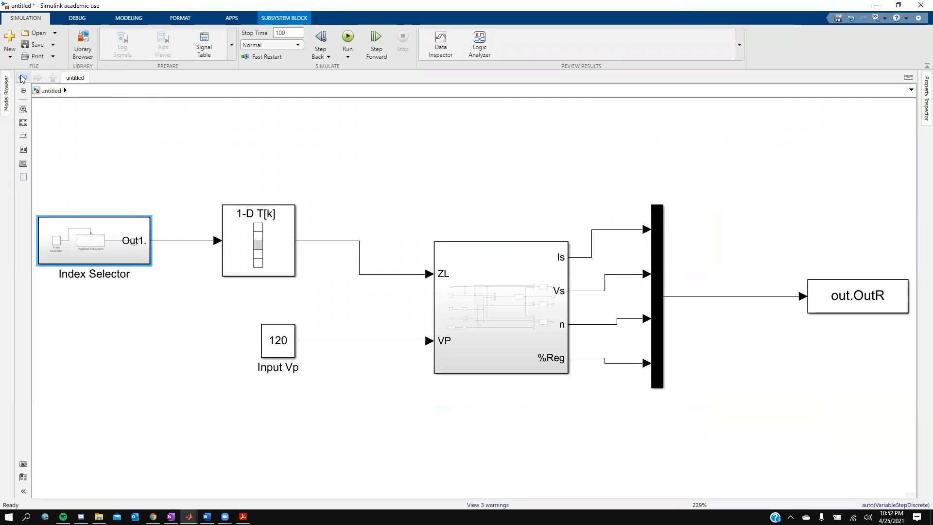
{"action": "double_click", "coordinate": [487, 288]}
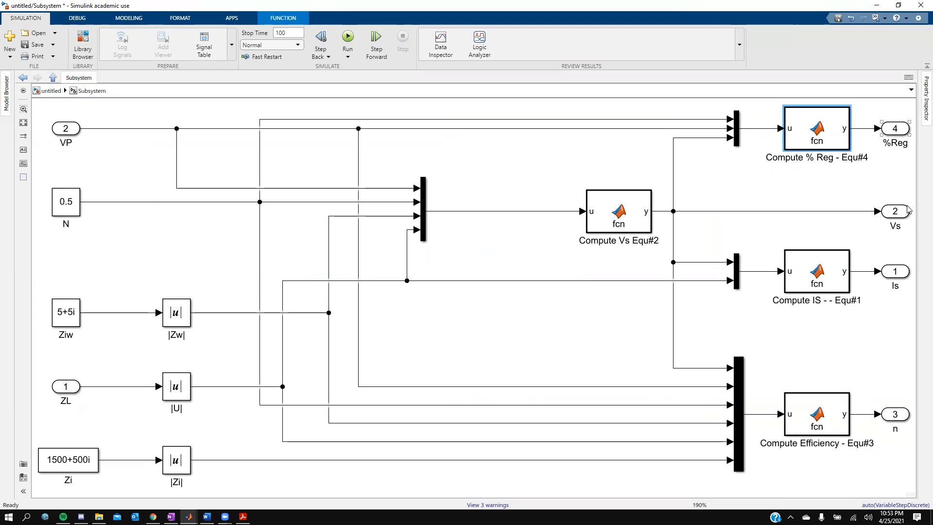
{"action": "left_click", "coordinate": [52, 77]}
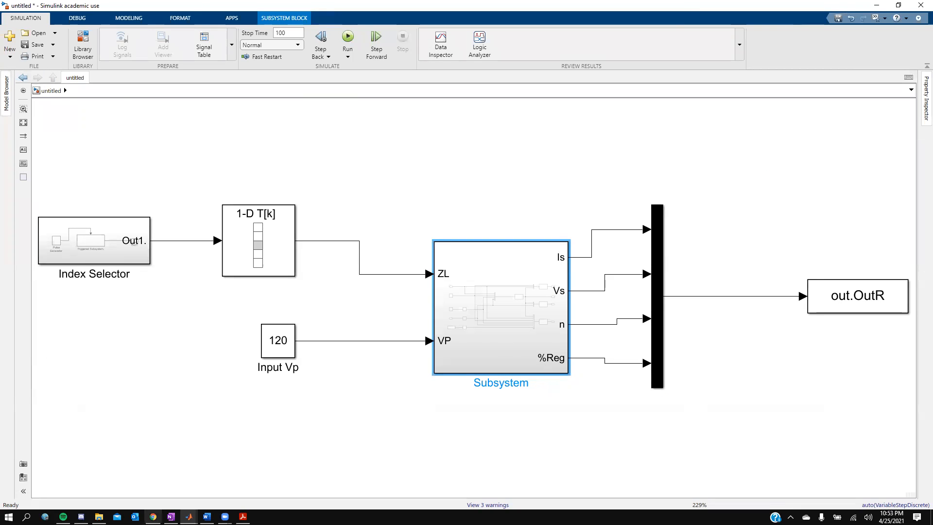
- Open out in MATLAB's Variables editor and scroll through its 51x4 OutR data
{"action": "mouse_move", "coordinate": [189, 517]}
{"action": "left_click", "coordinate": [131, 475]}
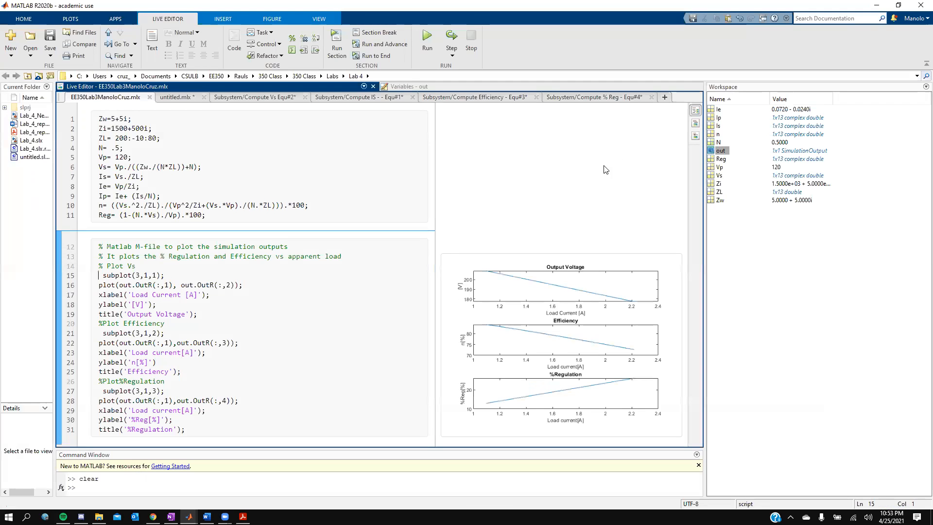
{"action": "left_click", "coordinate": [434, 84]}
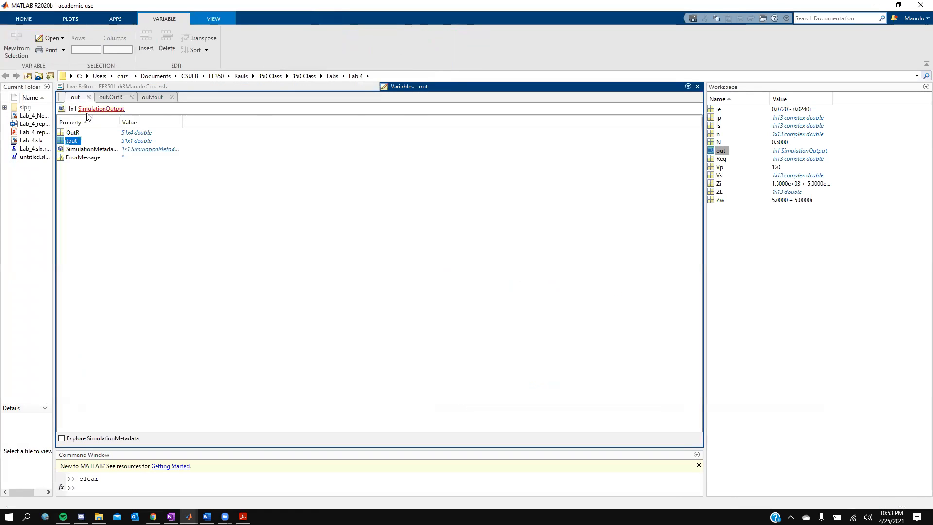
{"action": "left_click", "coordinate": [117, 99]}
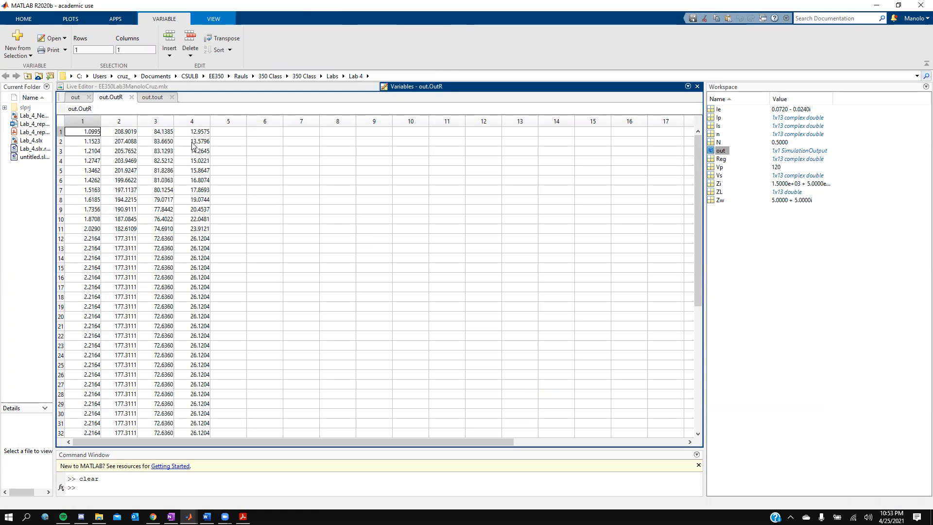
{"action": "scroll", "coordinate": [207, 264], "scroll_direction": "down", "scroll_amount": 5}
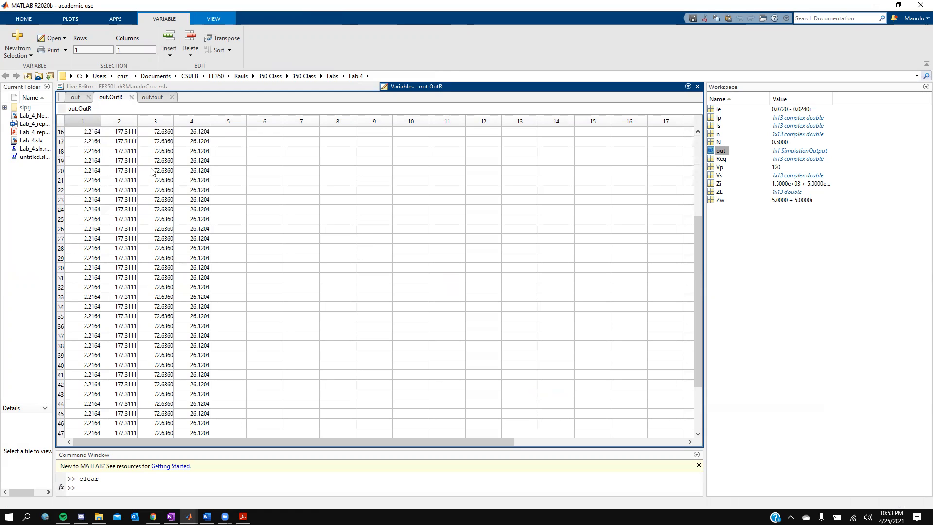
{"action": "left_click", "coordinate": [75, 96]}
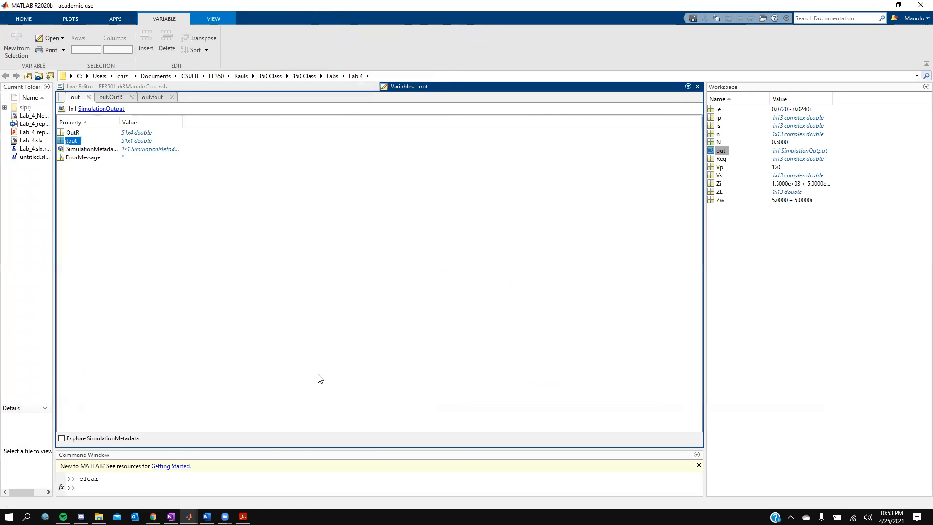